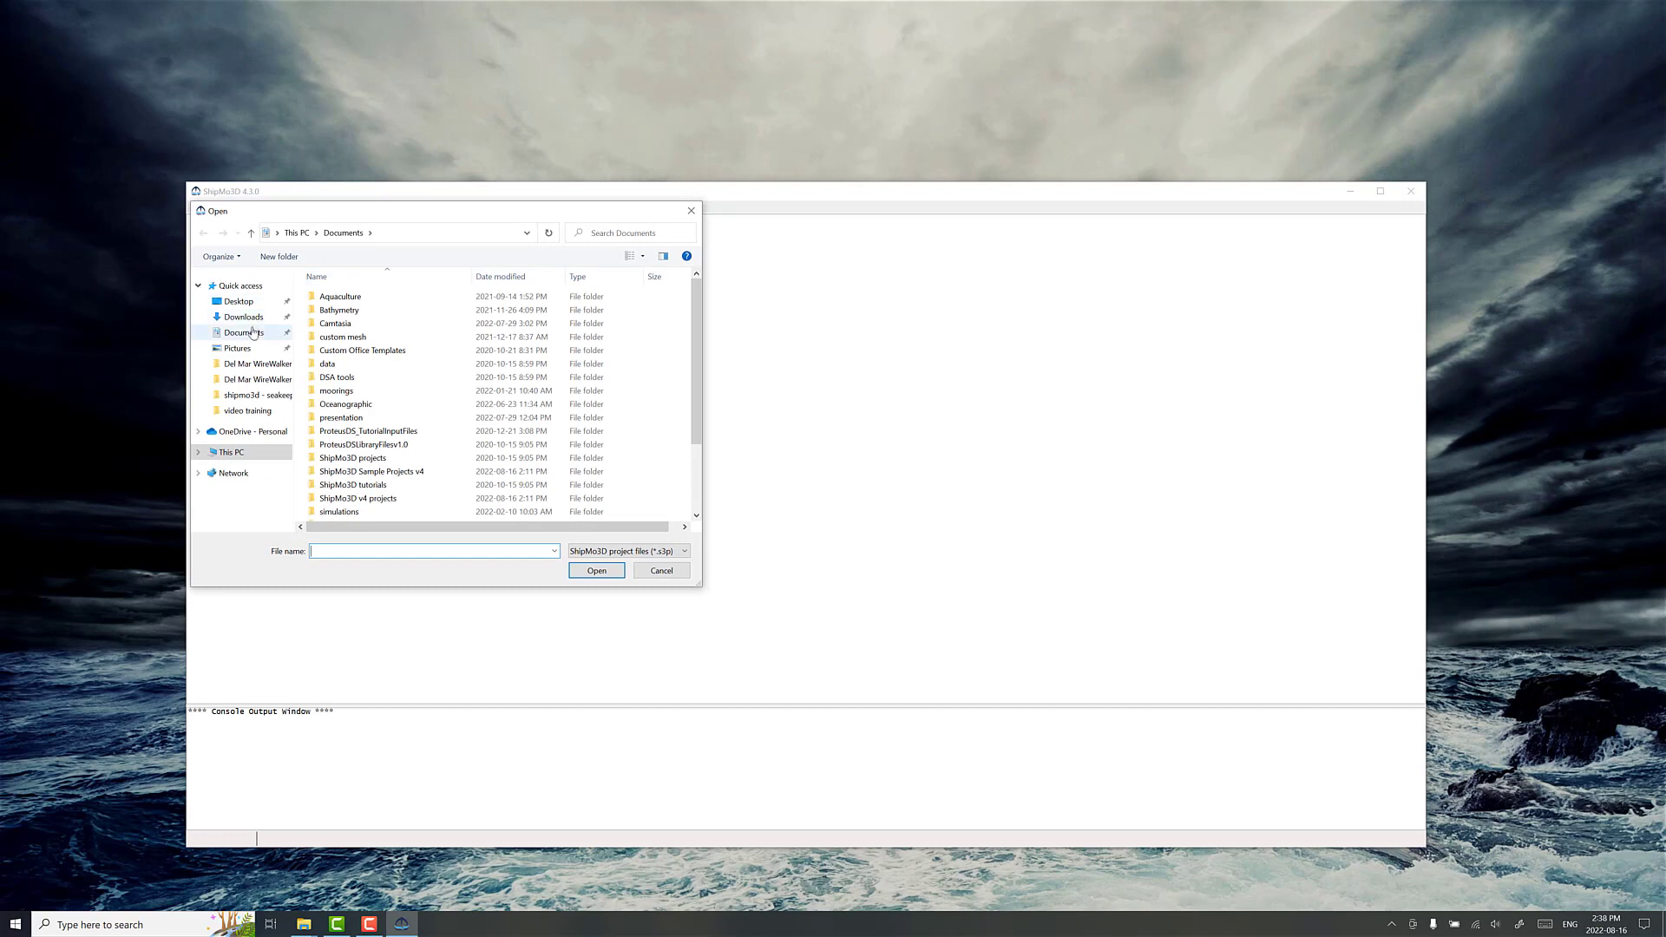
Open the project genericFrigate4.s3p from the GenericFrigate folder in ShipMo3D Sample Projects v4 and accept the directory update
{"action": "left_click", "coordinate": [244, 333]}
{"action": "double_click", "coordinate": [378, 474]}
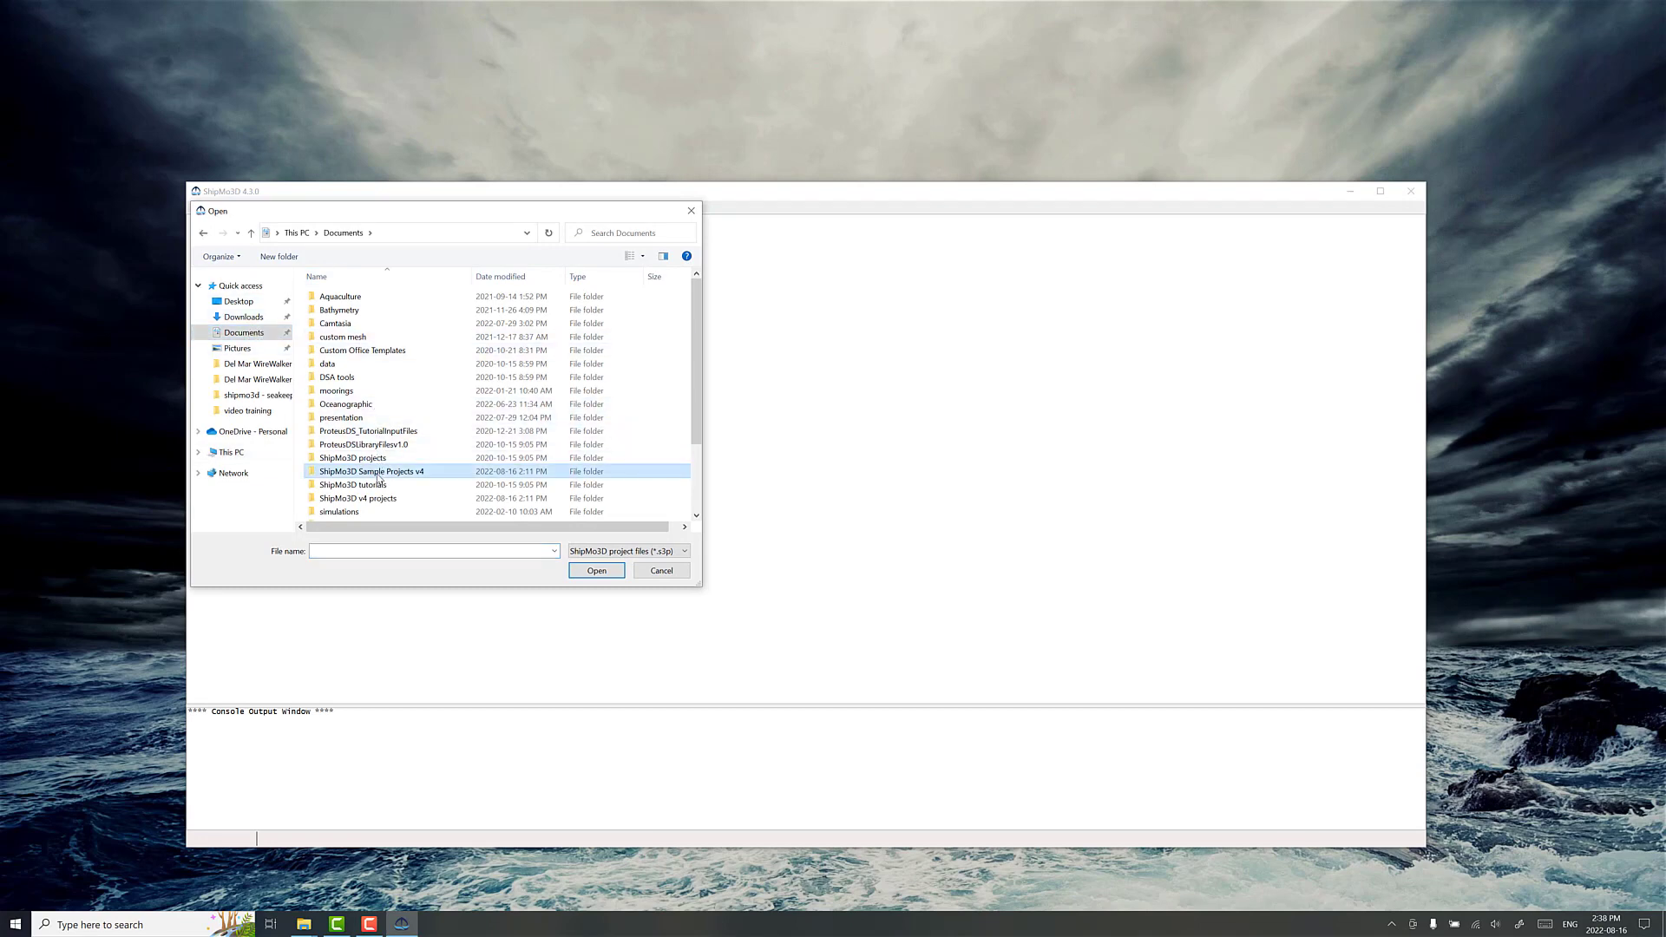
{"action": "double_click", "coordinate": [361, 325]}
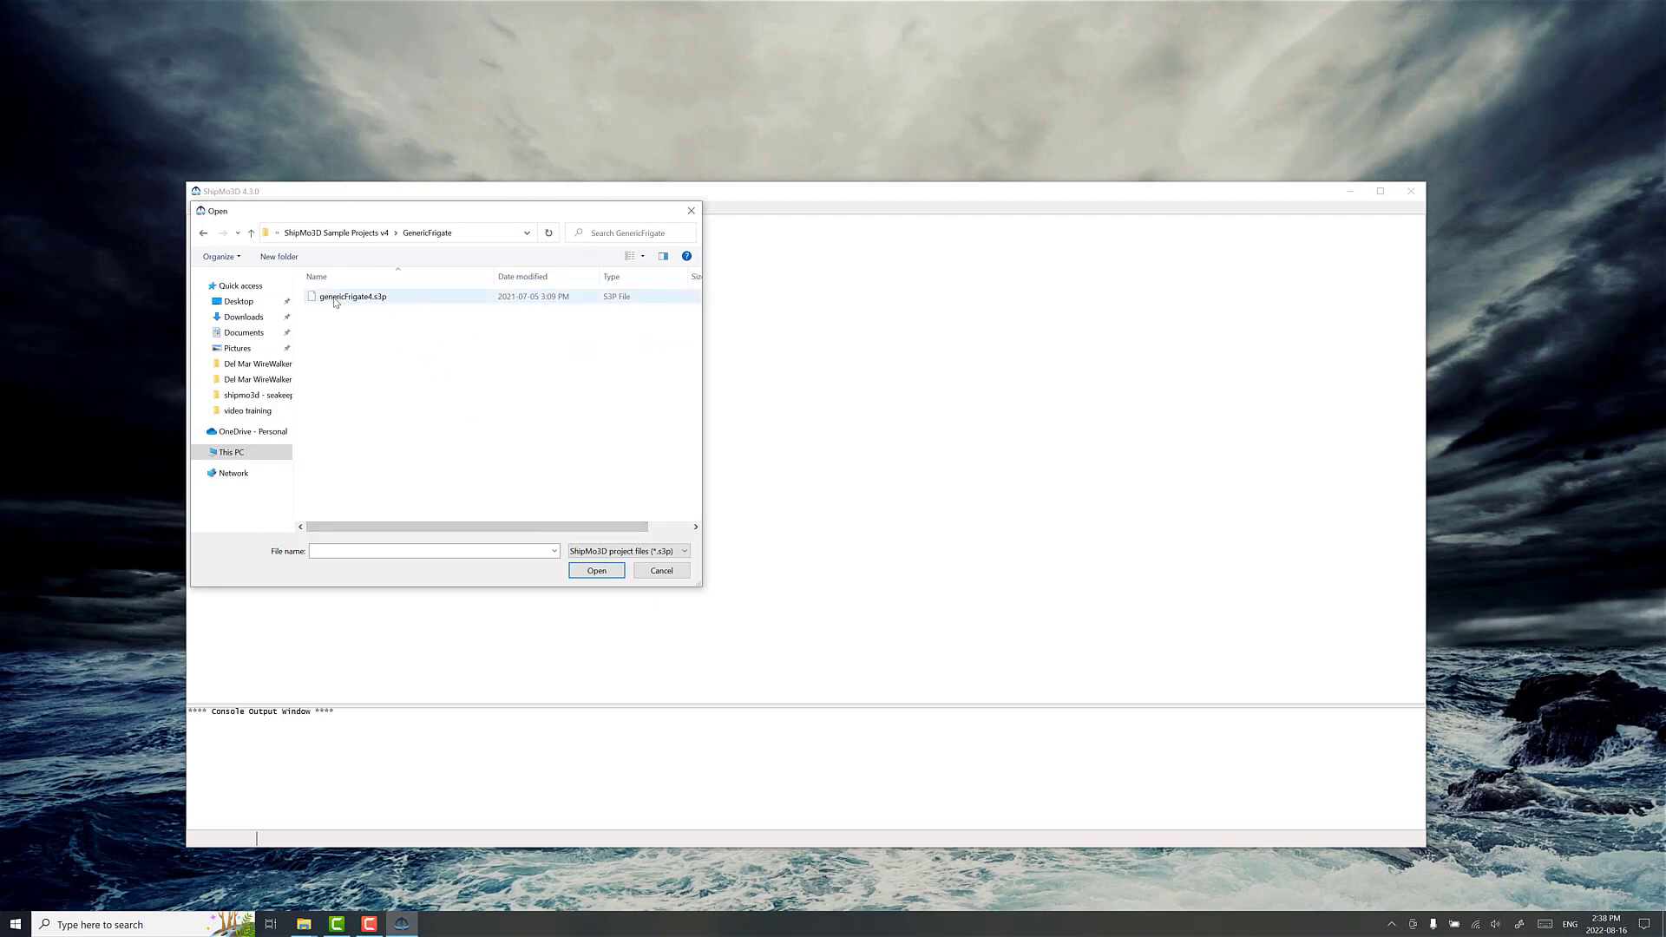
{"action": "left_click", "coordinate": [338, 299]}
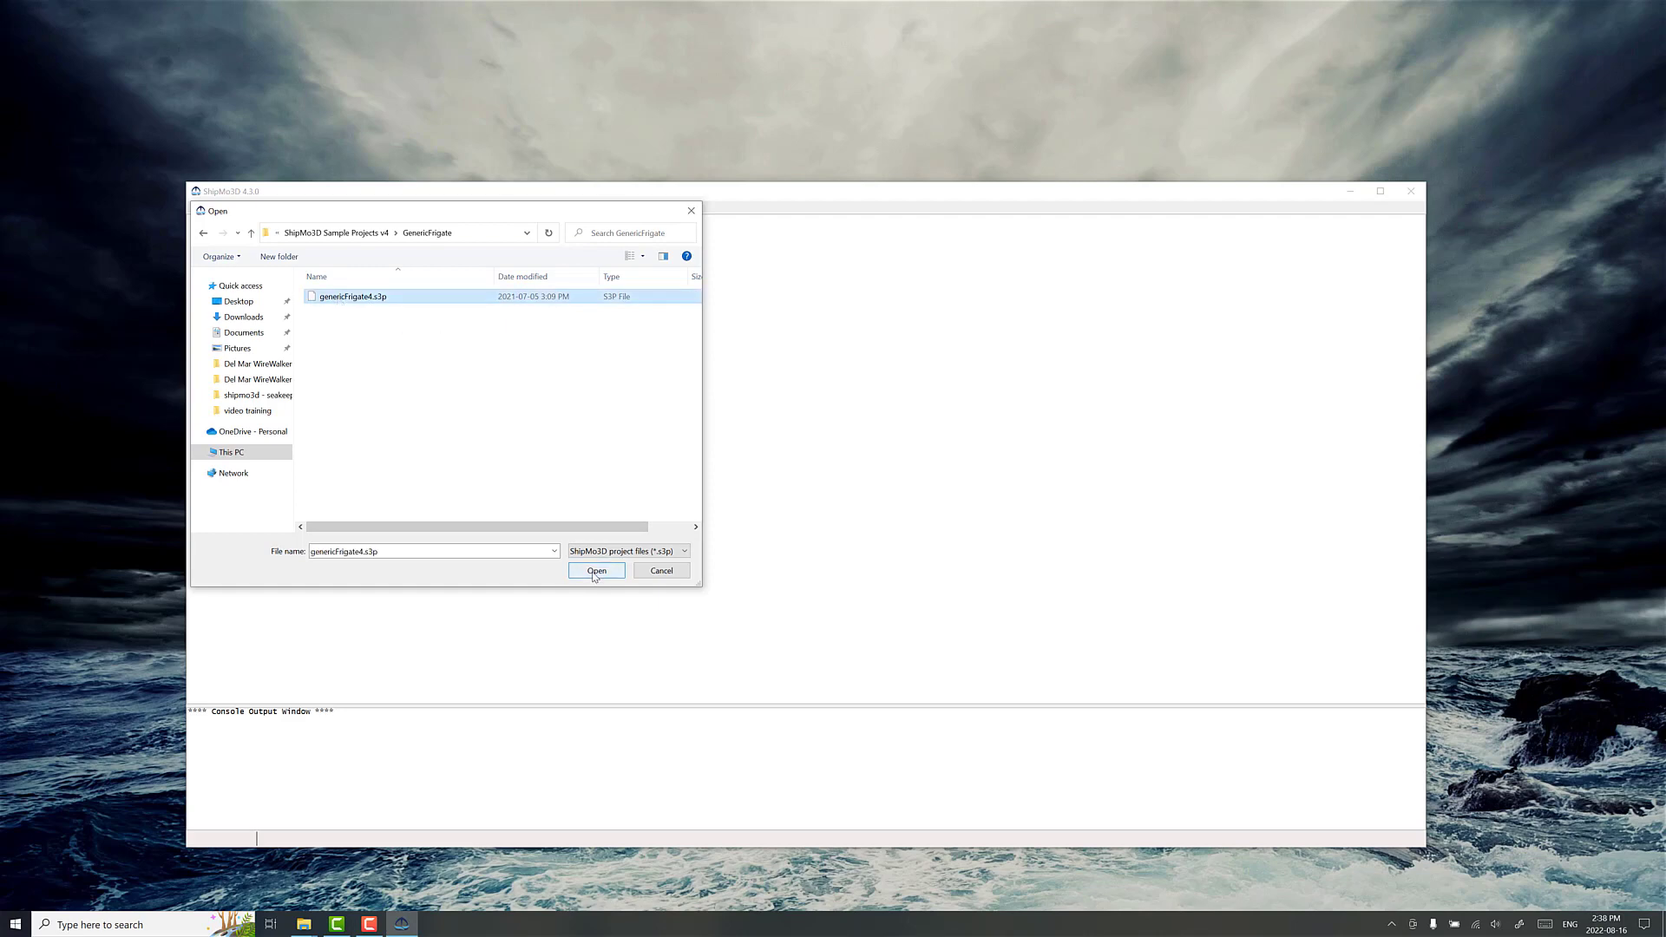
{"action": "left_click", "coordinate": [595, 573]}
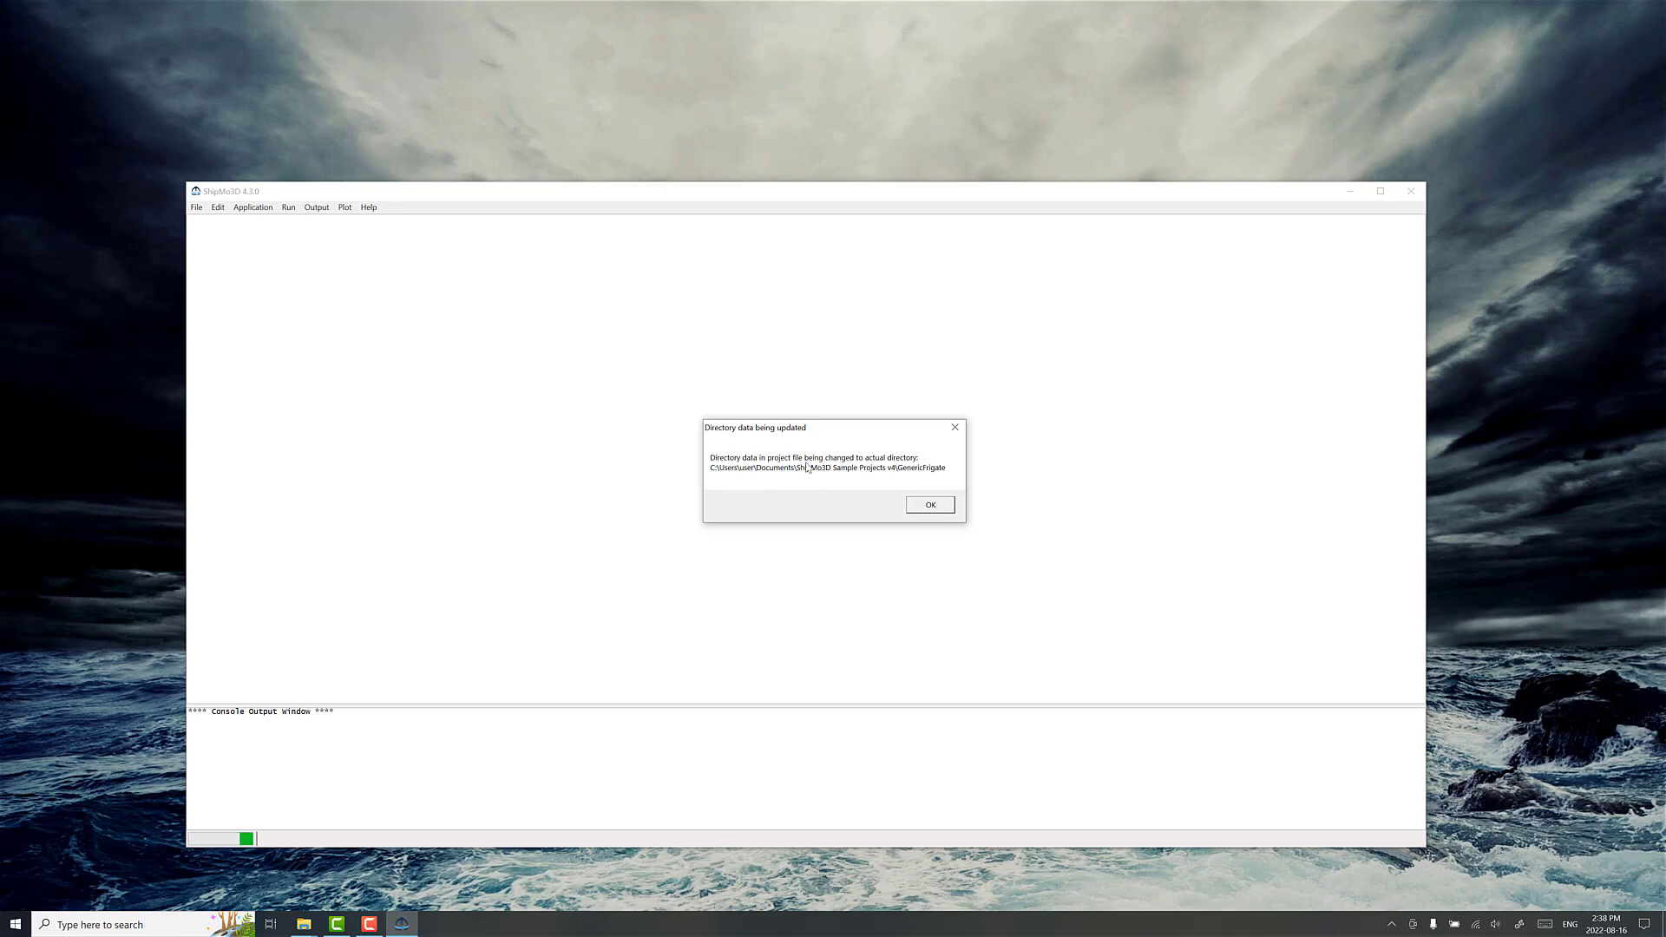
{"action": "left_click", "coordinate": [930, 505]}
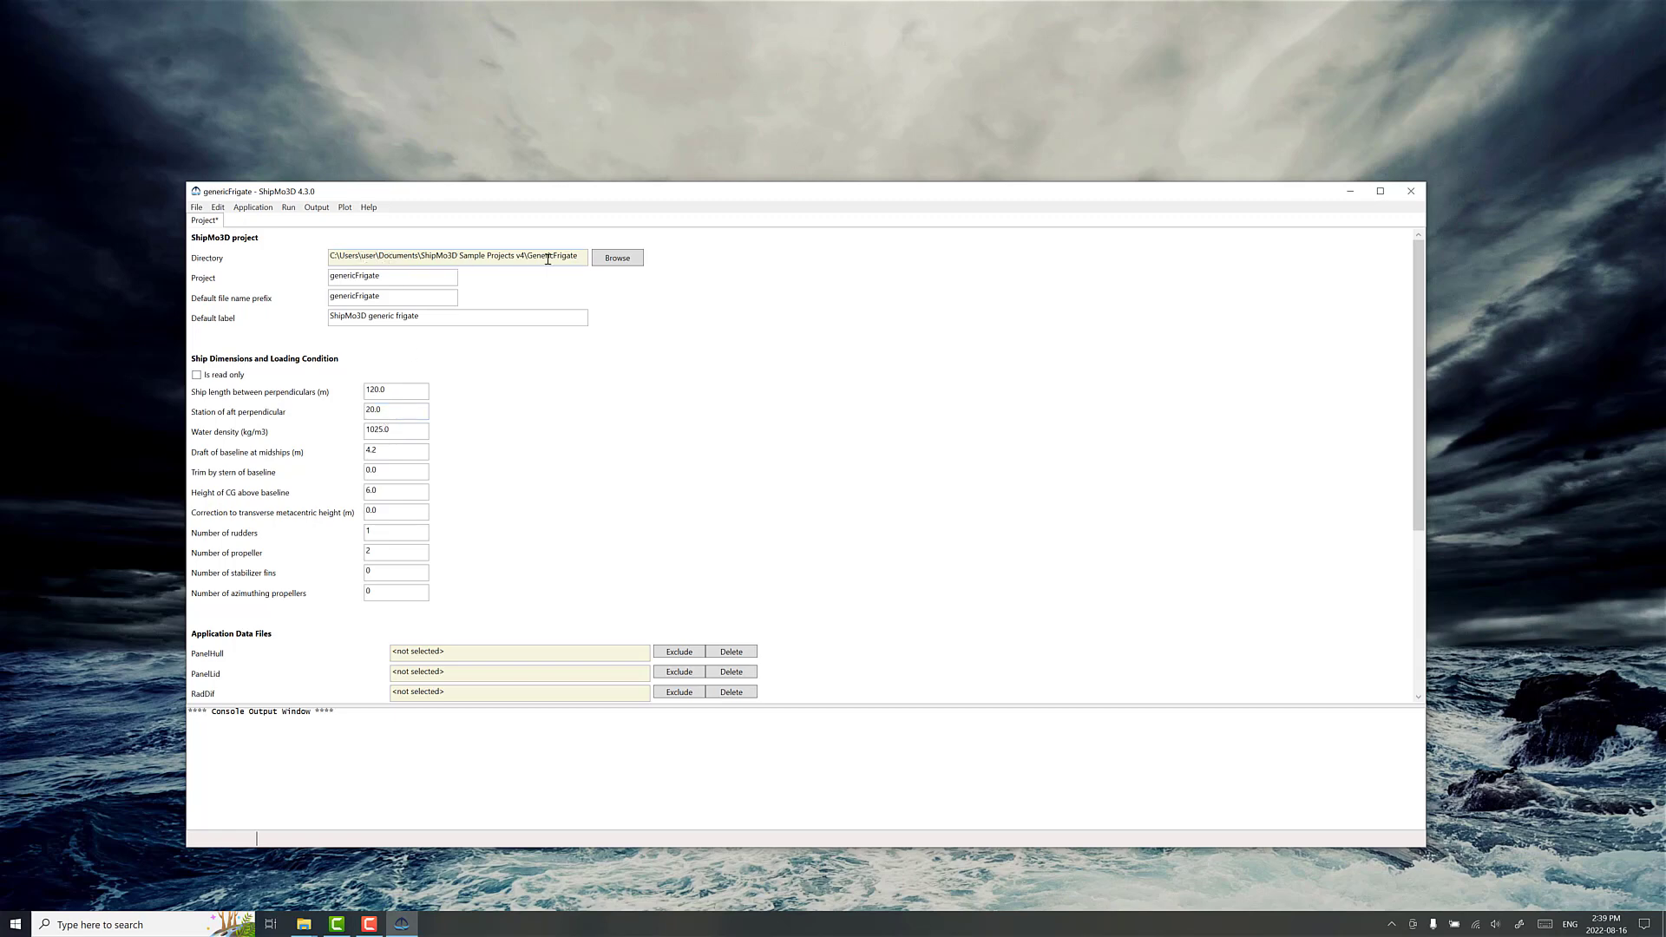
Add the existing PanelHull data file genericFrigatePanelHull4.s3i to the project and accept its directory update
{"action": "scroll", "coordinate": [486, 577], "scroll_direction": "down", "scroll_amount": 5}
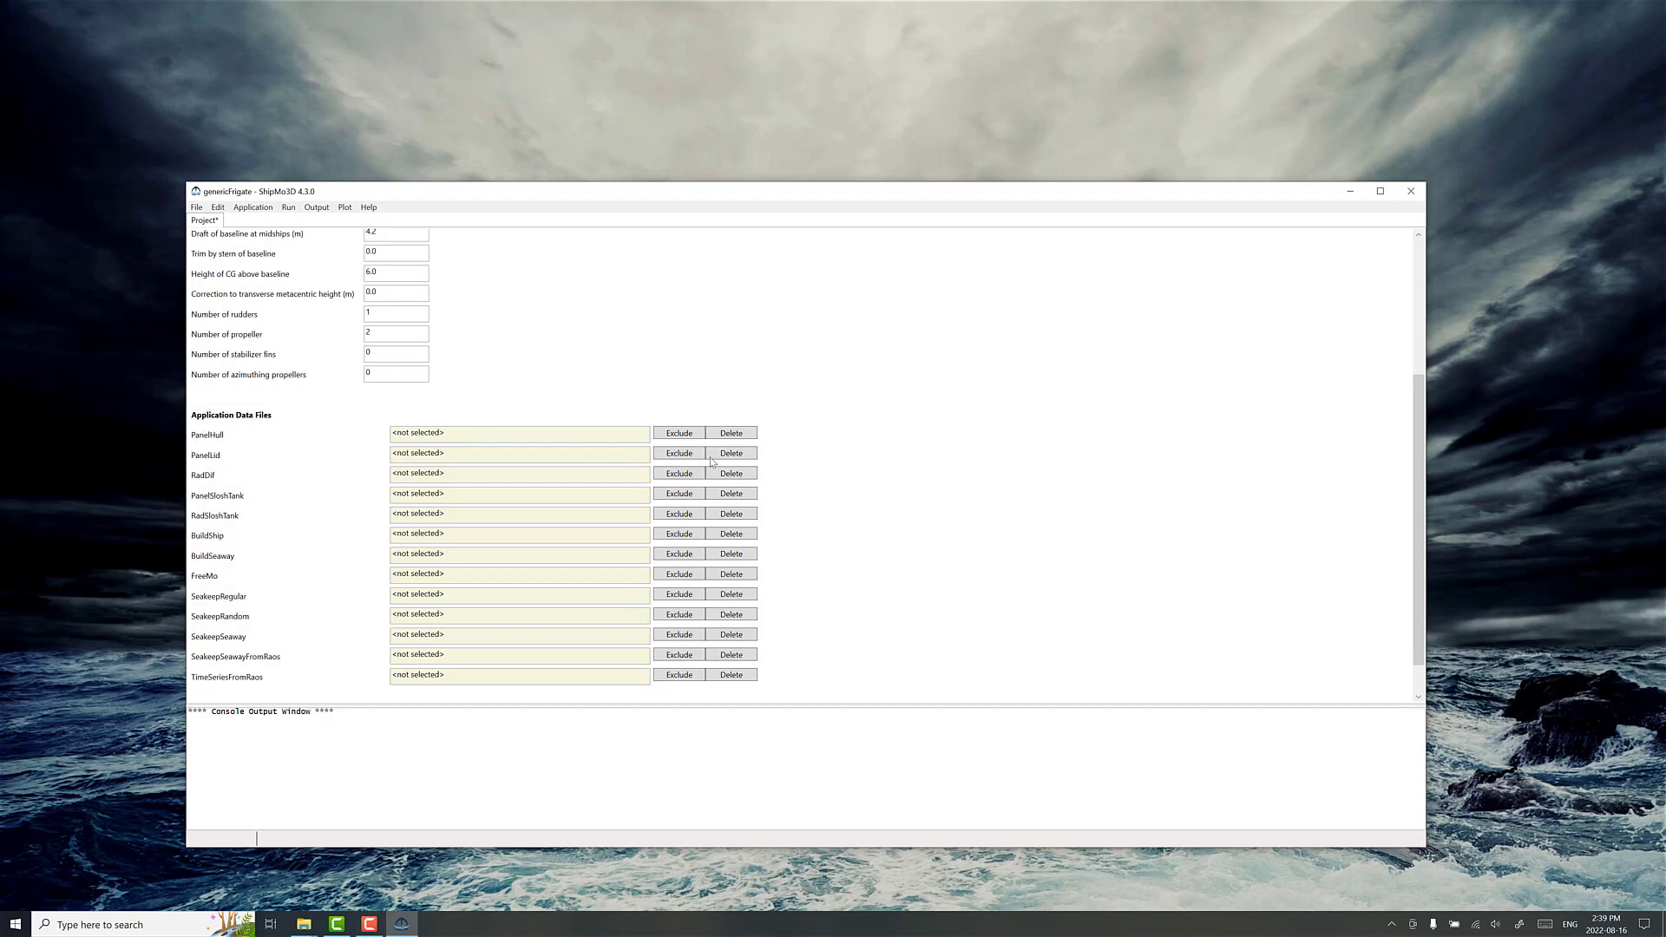
{"action": "scroll", "coordinate": [432, 566], "scroll_direction": "down", "scroll_amount": 1}
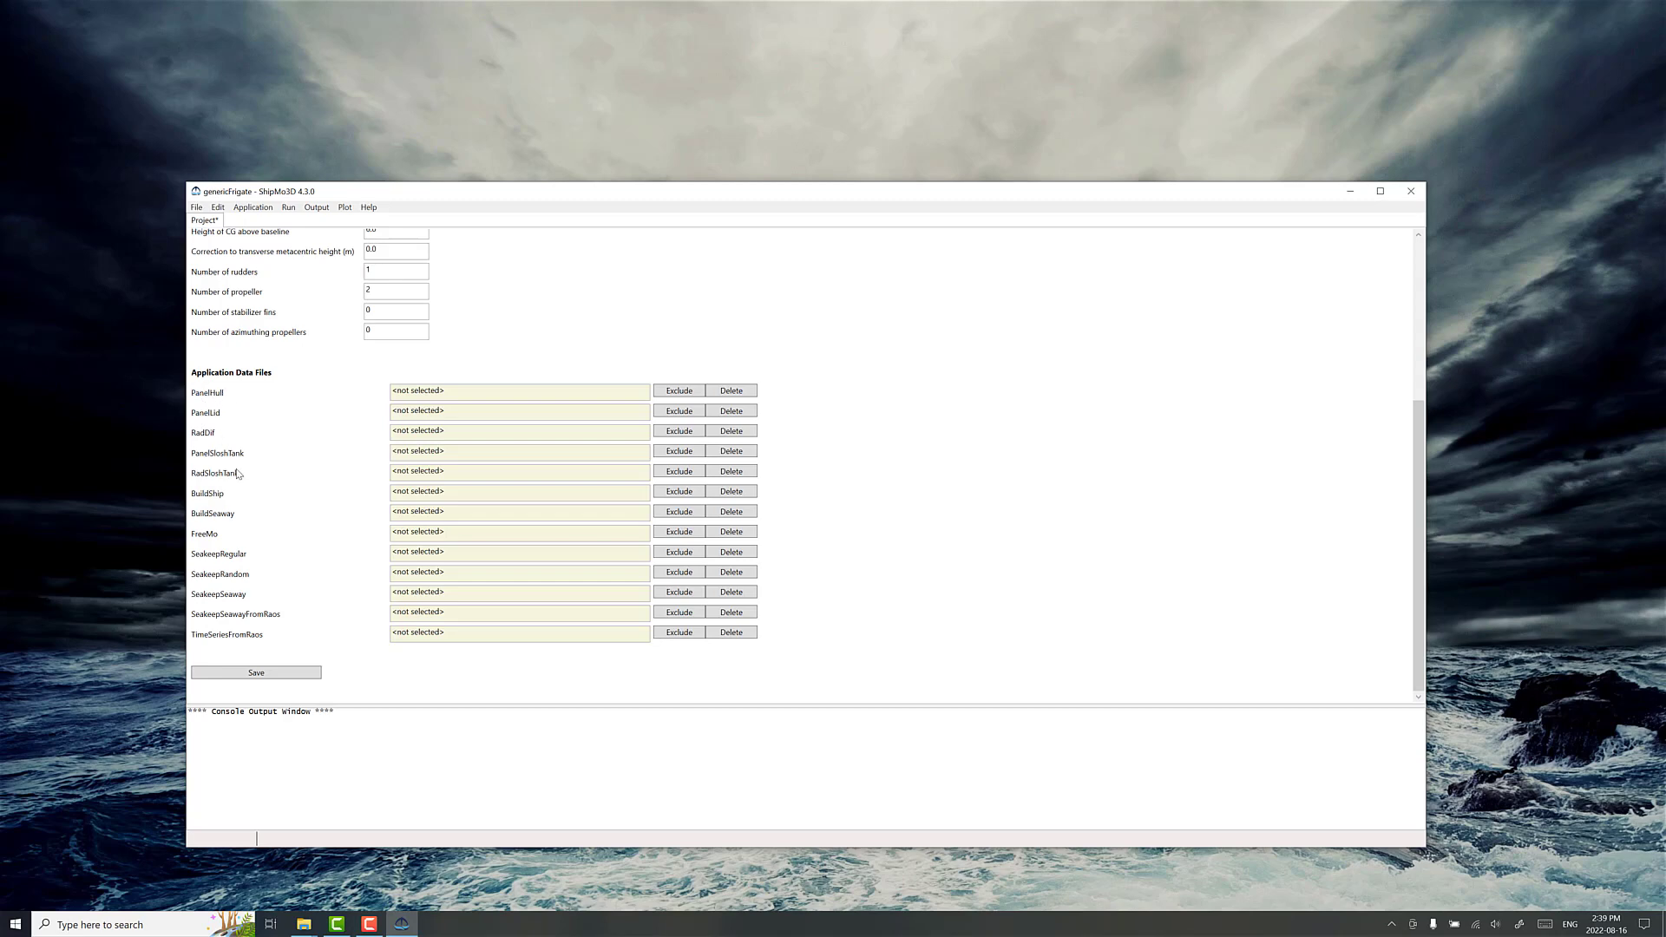
{"action": "left_click", "coordinate": [197, 209]}
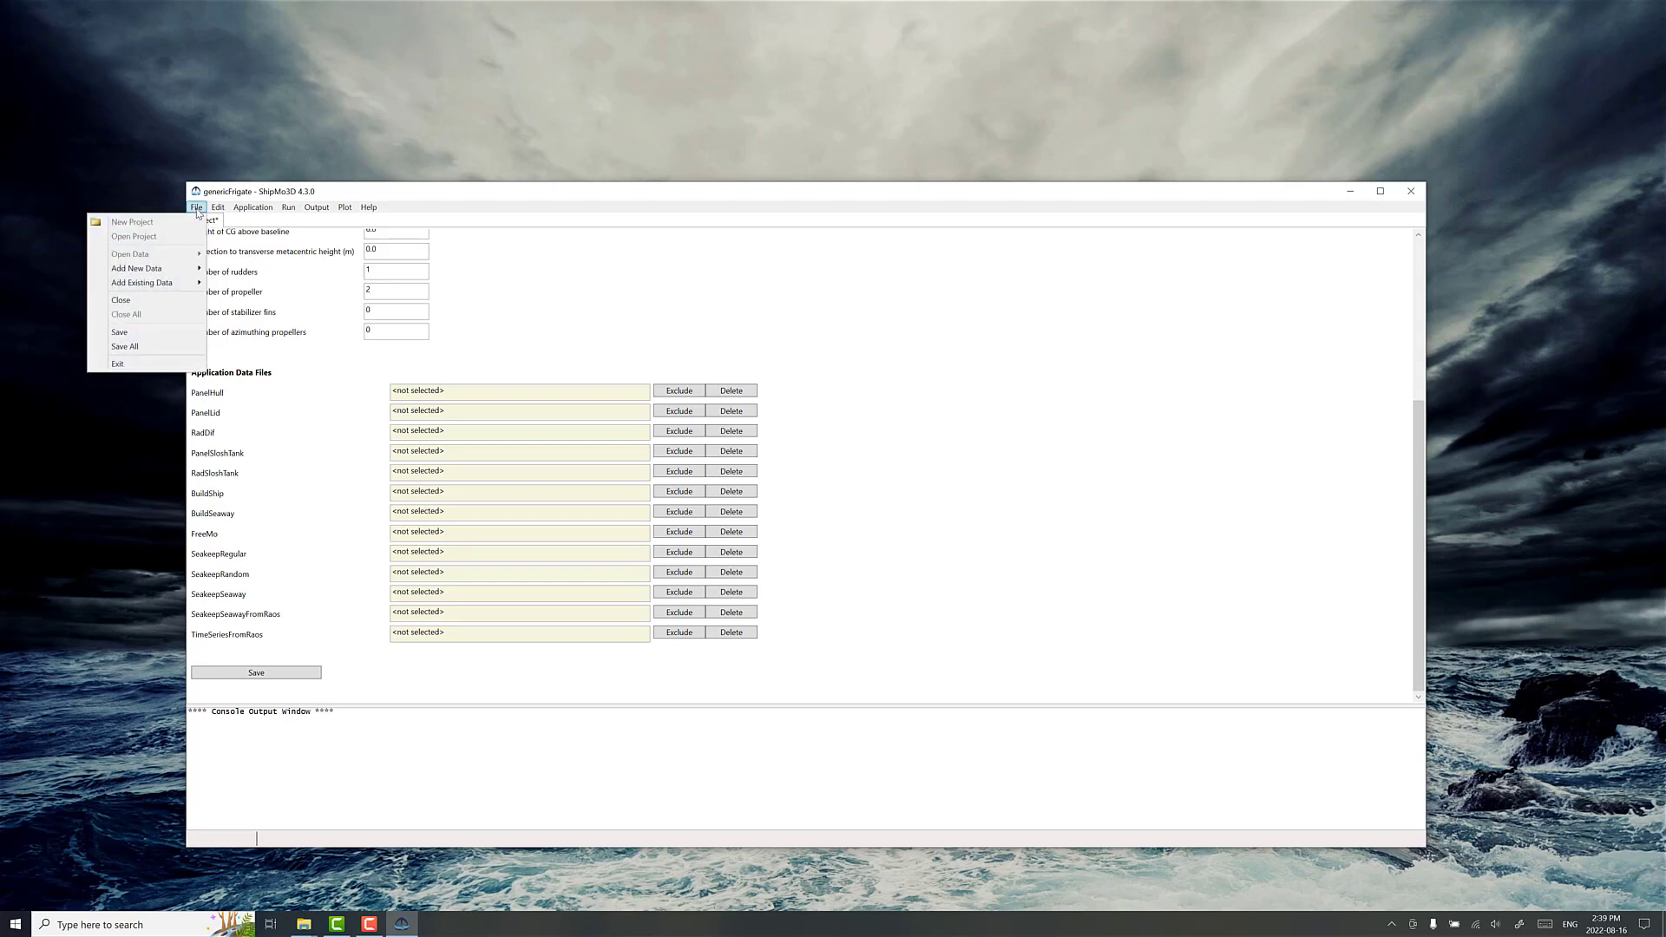
{"action": "mouse_move", "coordinate": [175, 284]}
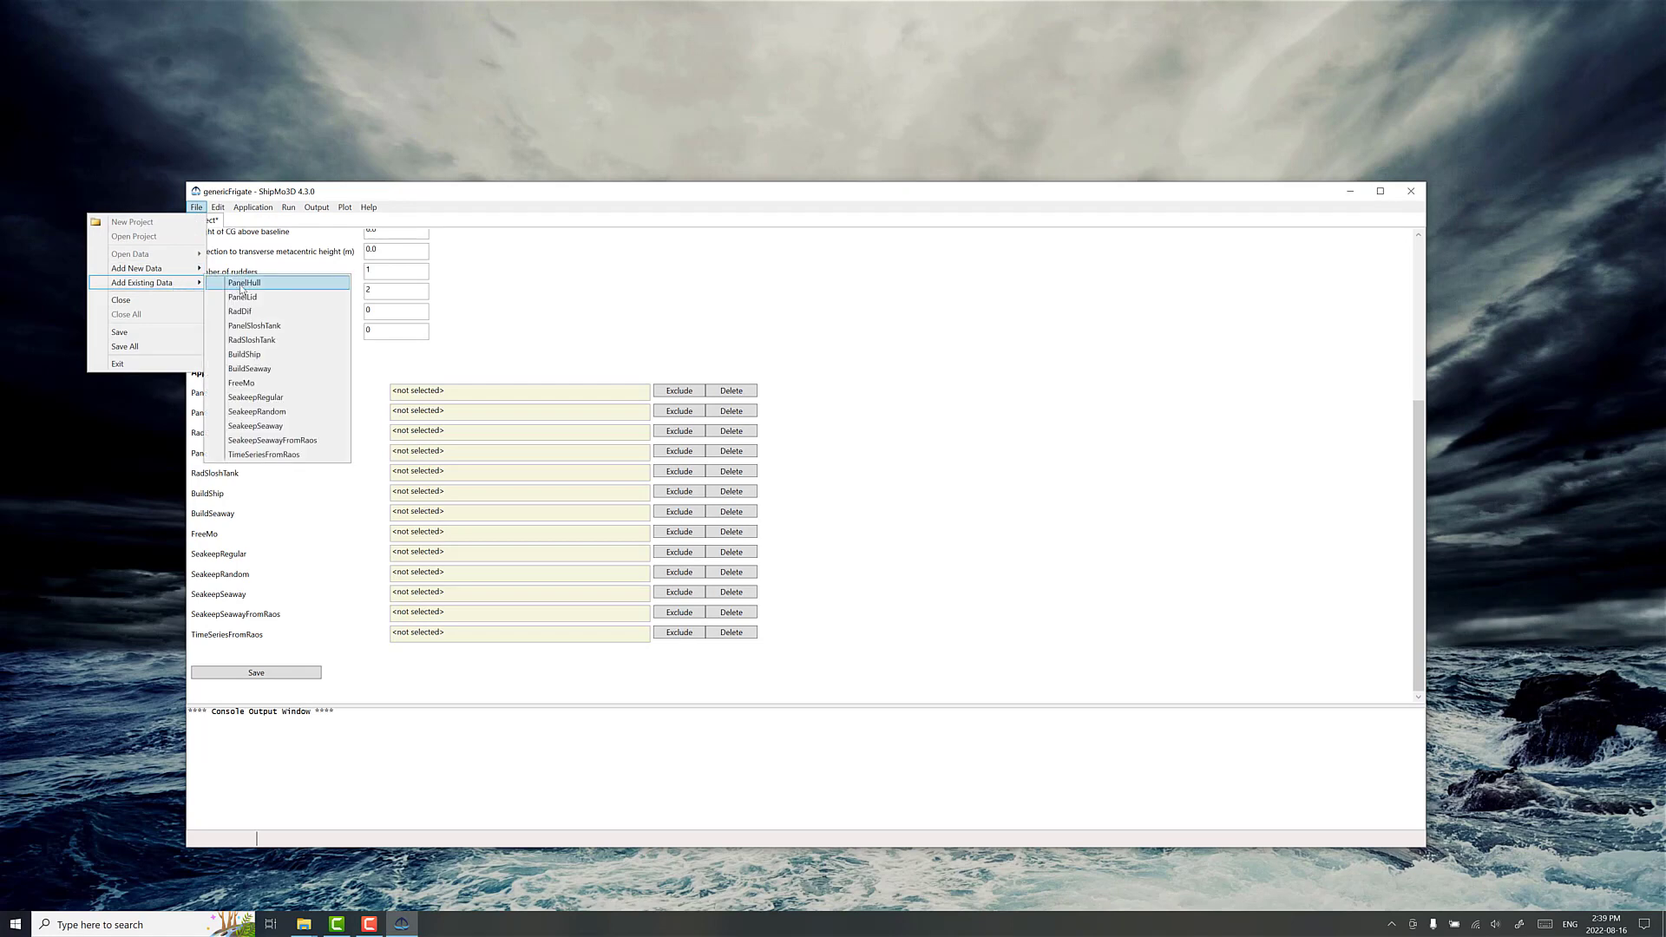
{"action": "left_click", "coordinate": [243, 285]}
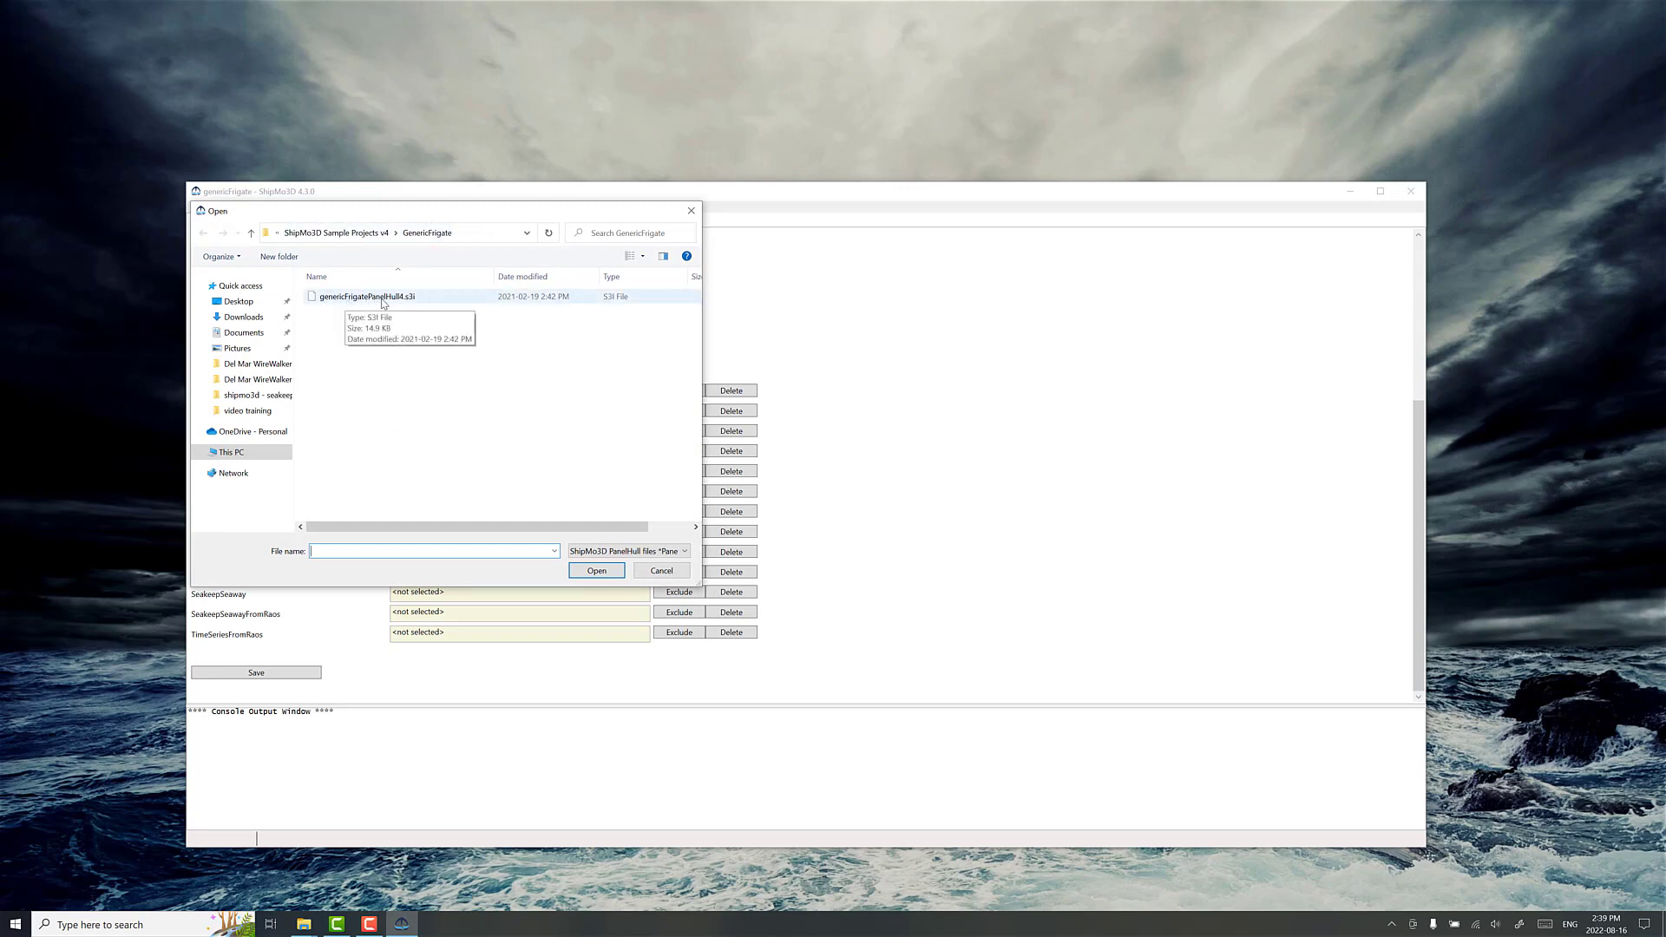
{"action": "left_click", "coordinate": [382, 299]}
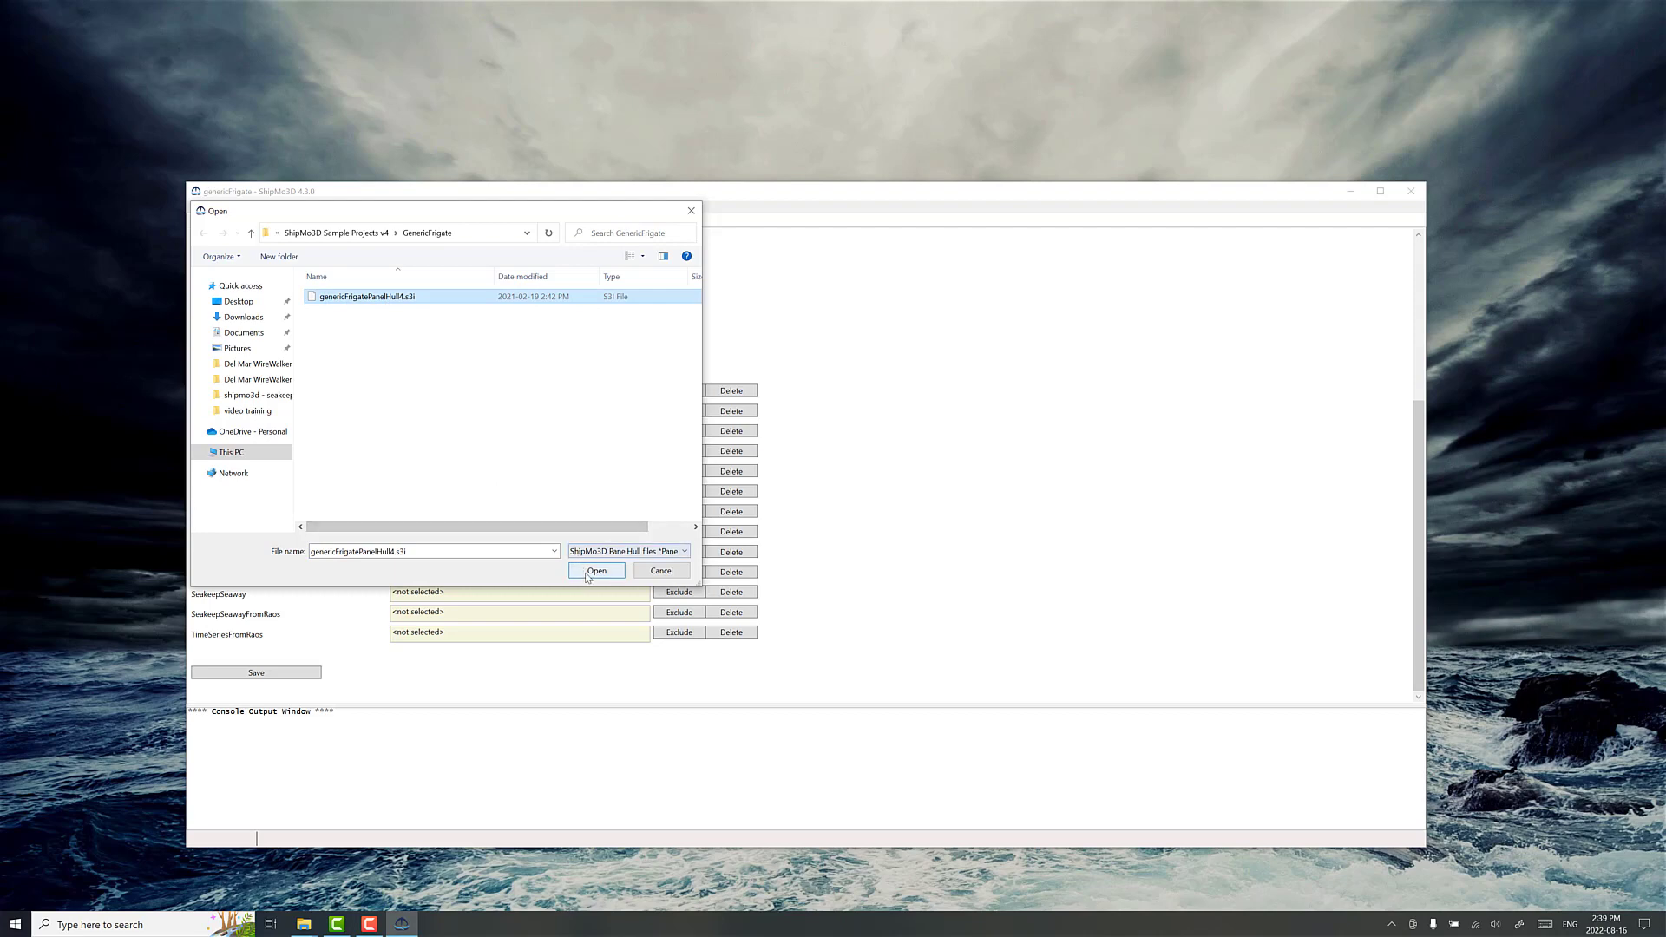
{"action": "left_click", "coordinate": [592, 573]}
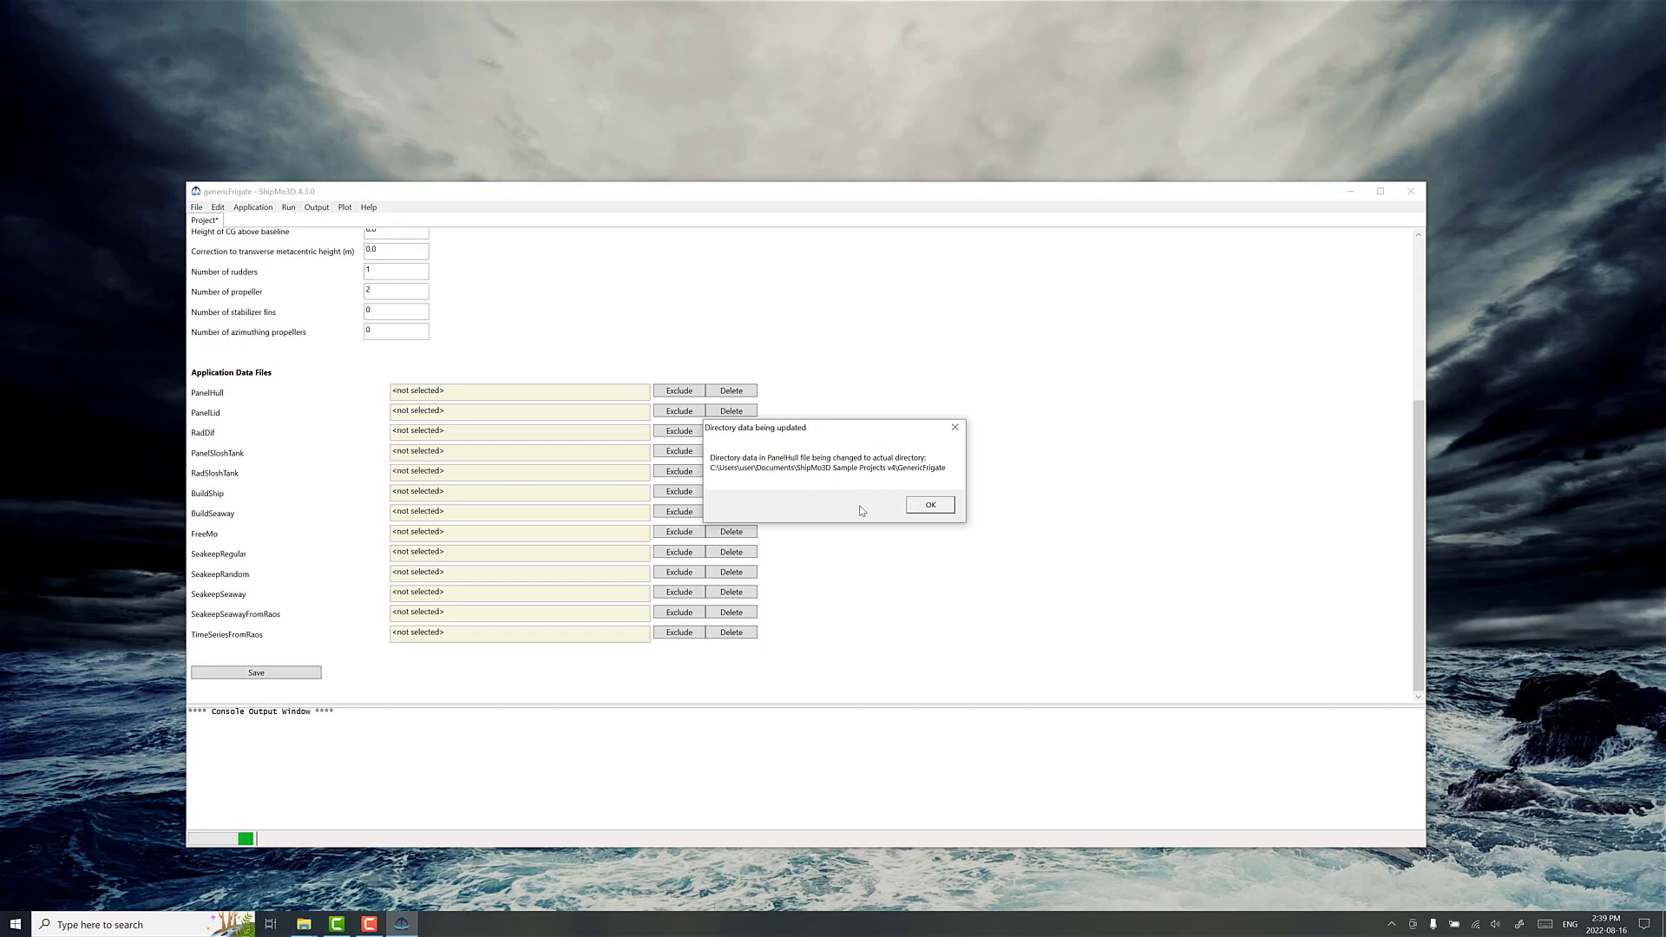
{"action": "left_click", "coordinate": [919, 510]}
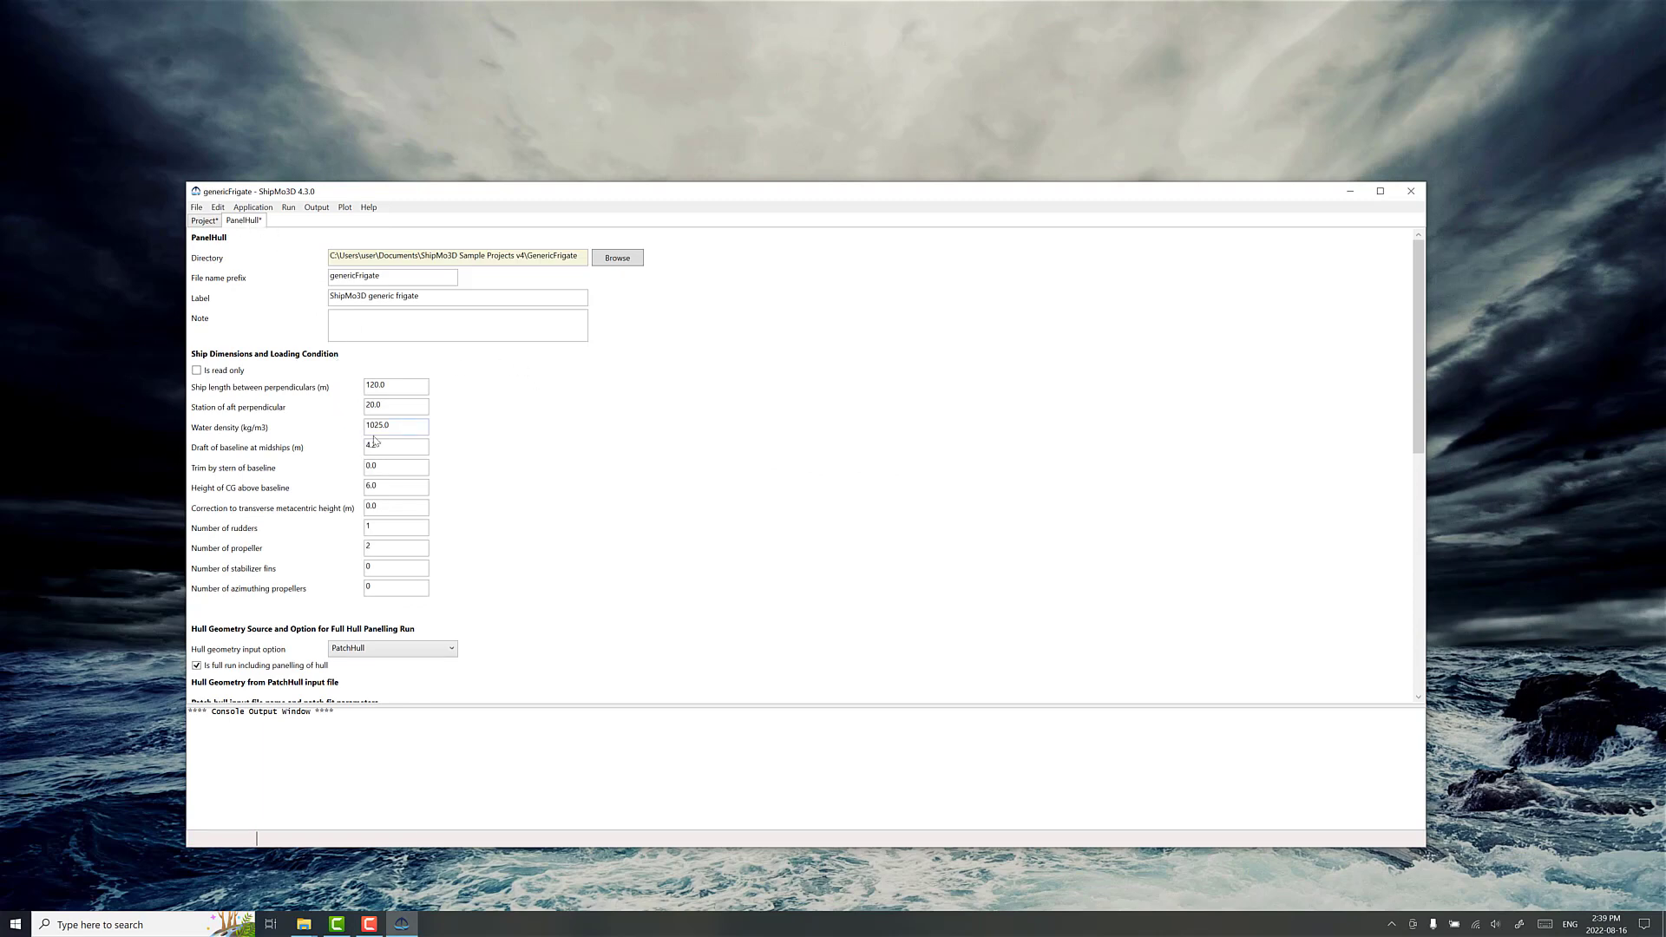
Set the PanelHull patch hull input file to genericFrigatePatchHull4.inp in the GenericFrigate sample folder
{"action": "scroll", "coordinate": [366, 421], "scroll_direction": "down", "scroll_amount": 1}
{"action": "scroll", "coordinate": [364, 460], "scroll_direction": "down", "scroll_amount": 2}
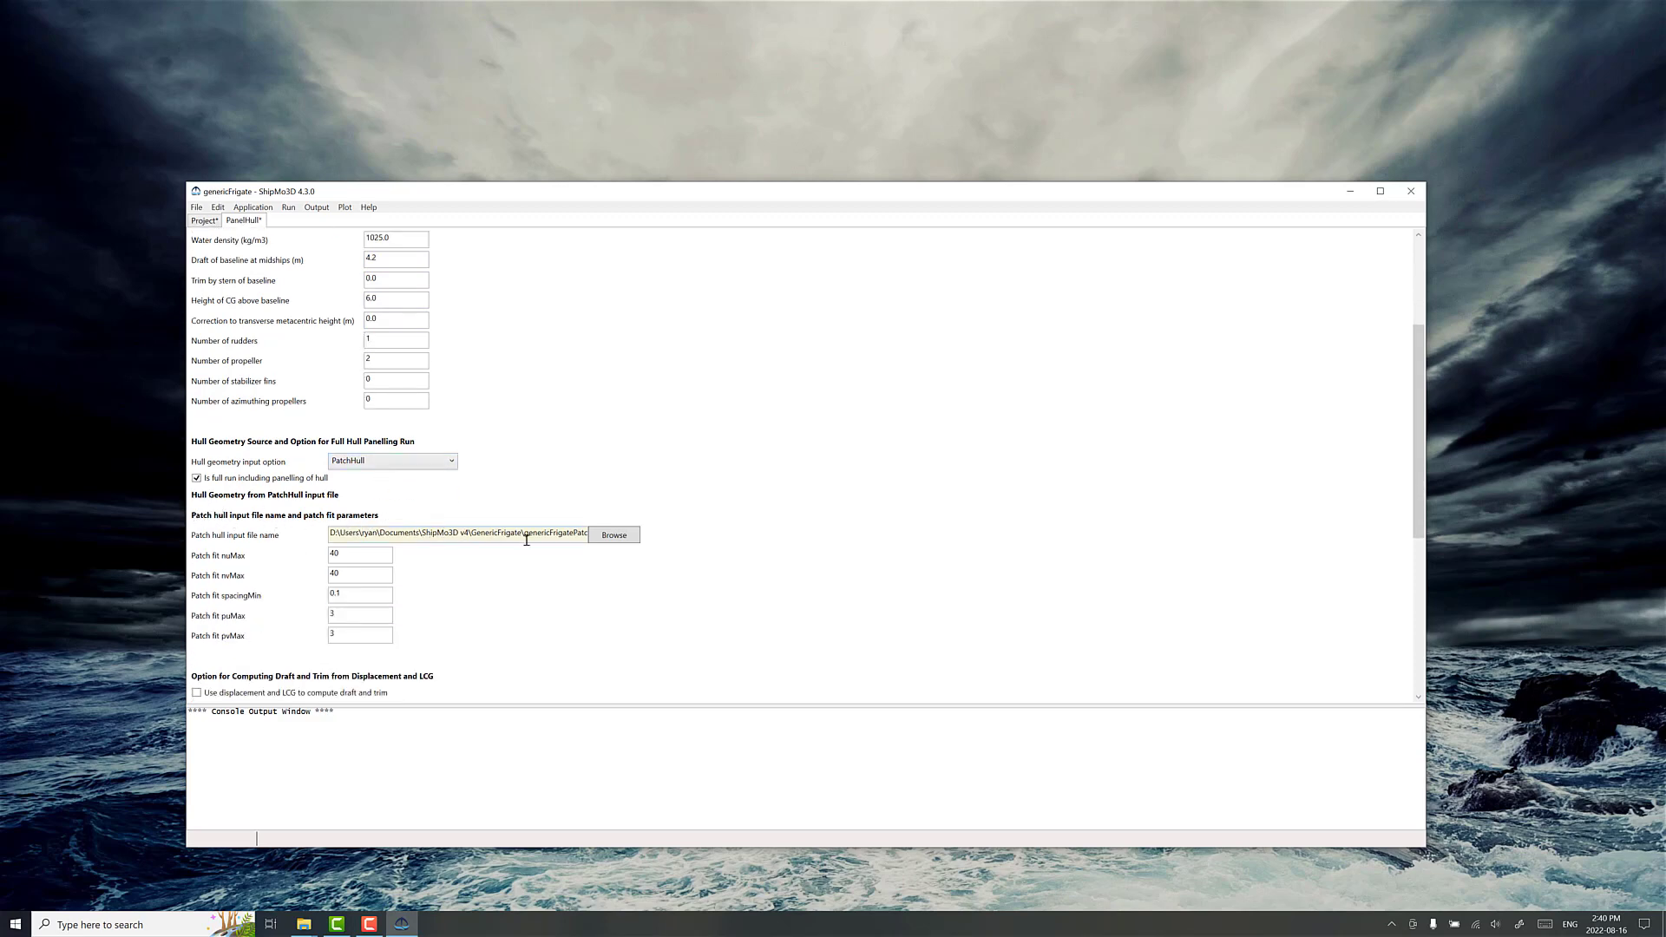
{"action": "left_click", "coordinate": [599, 539]}
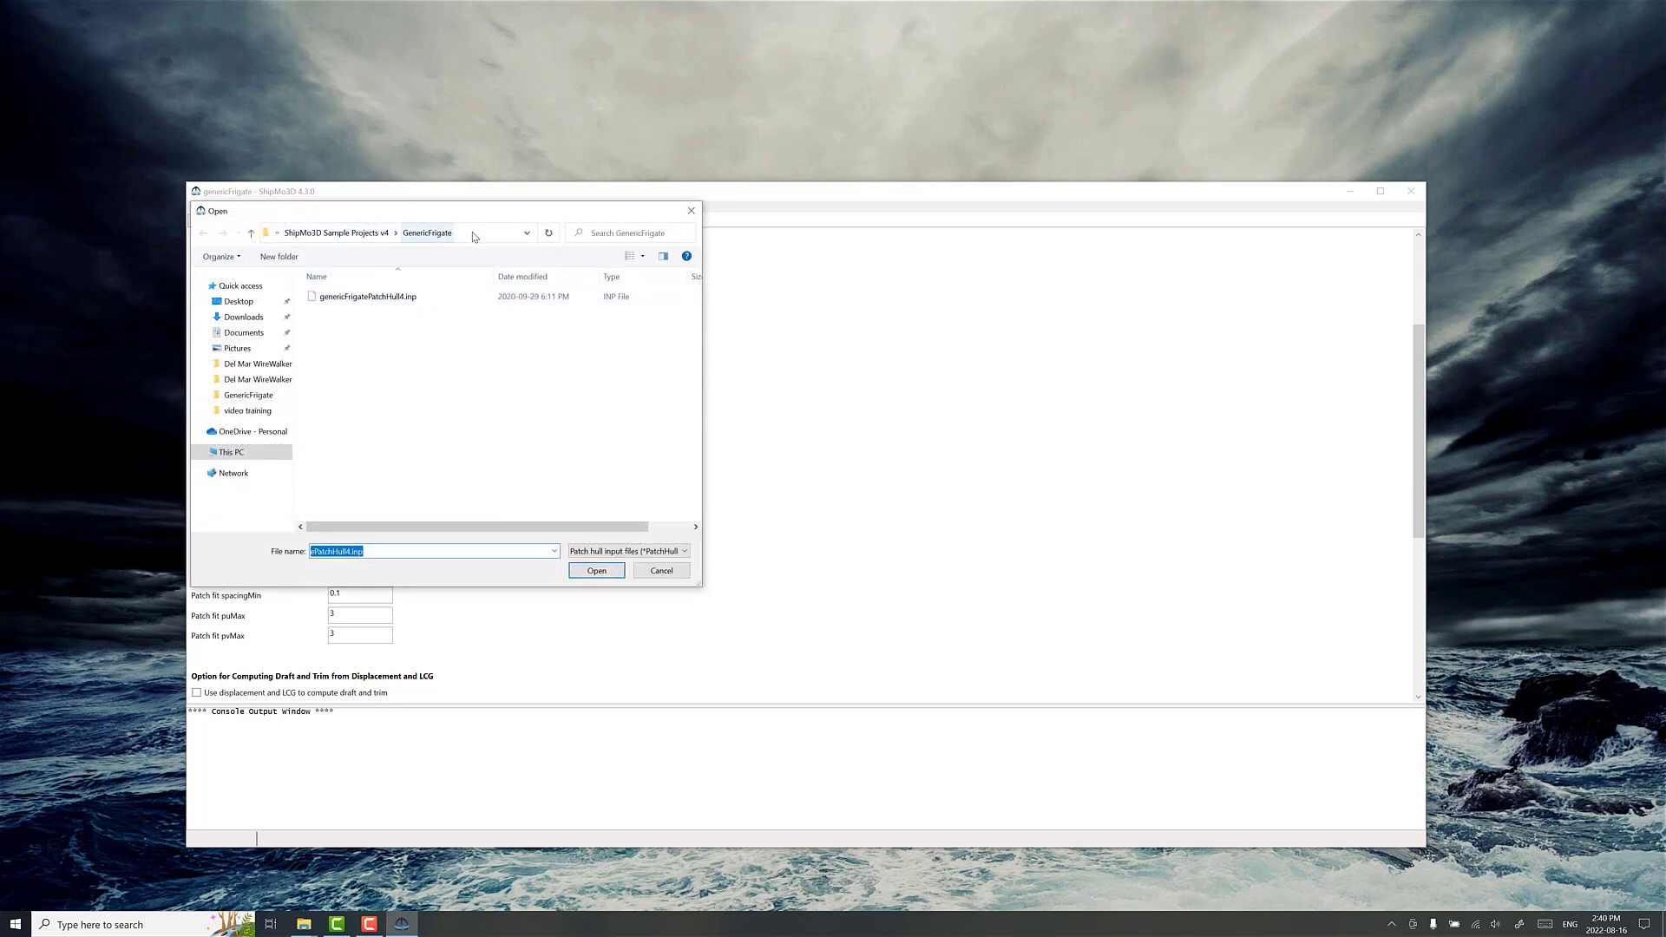
{"action": "left_click", "coordinate": [269, 233]}
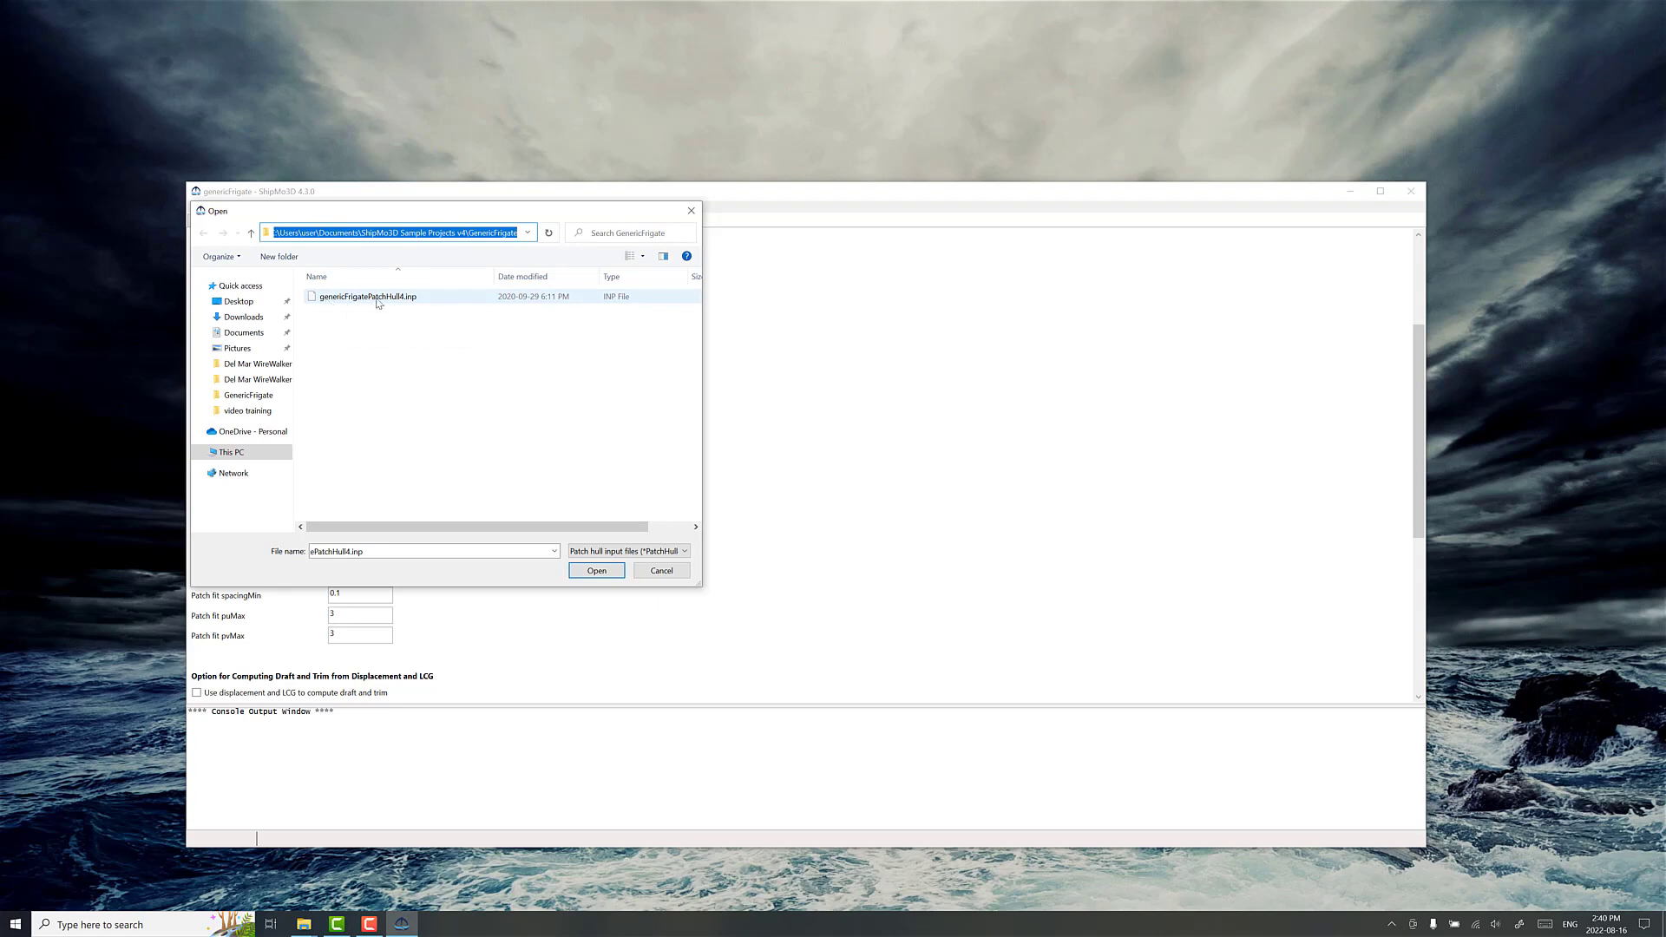
{"action": "left_click", "coordinate": [376, 300]}
{"action": "left_click", "coordinate": [596, 570]}
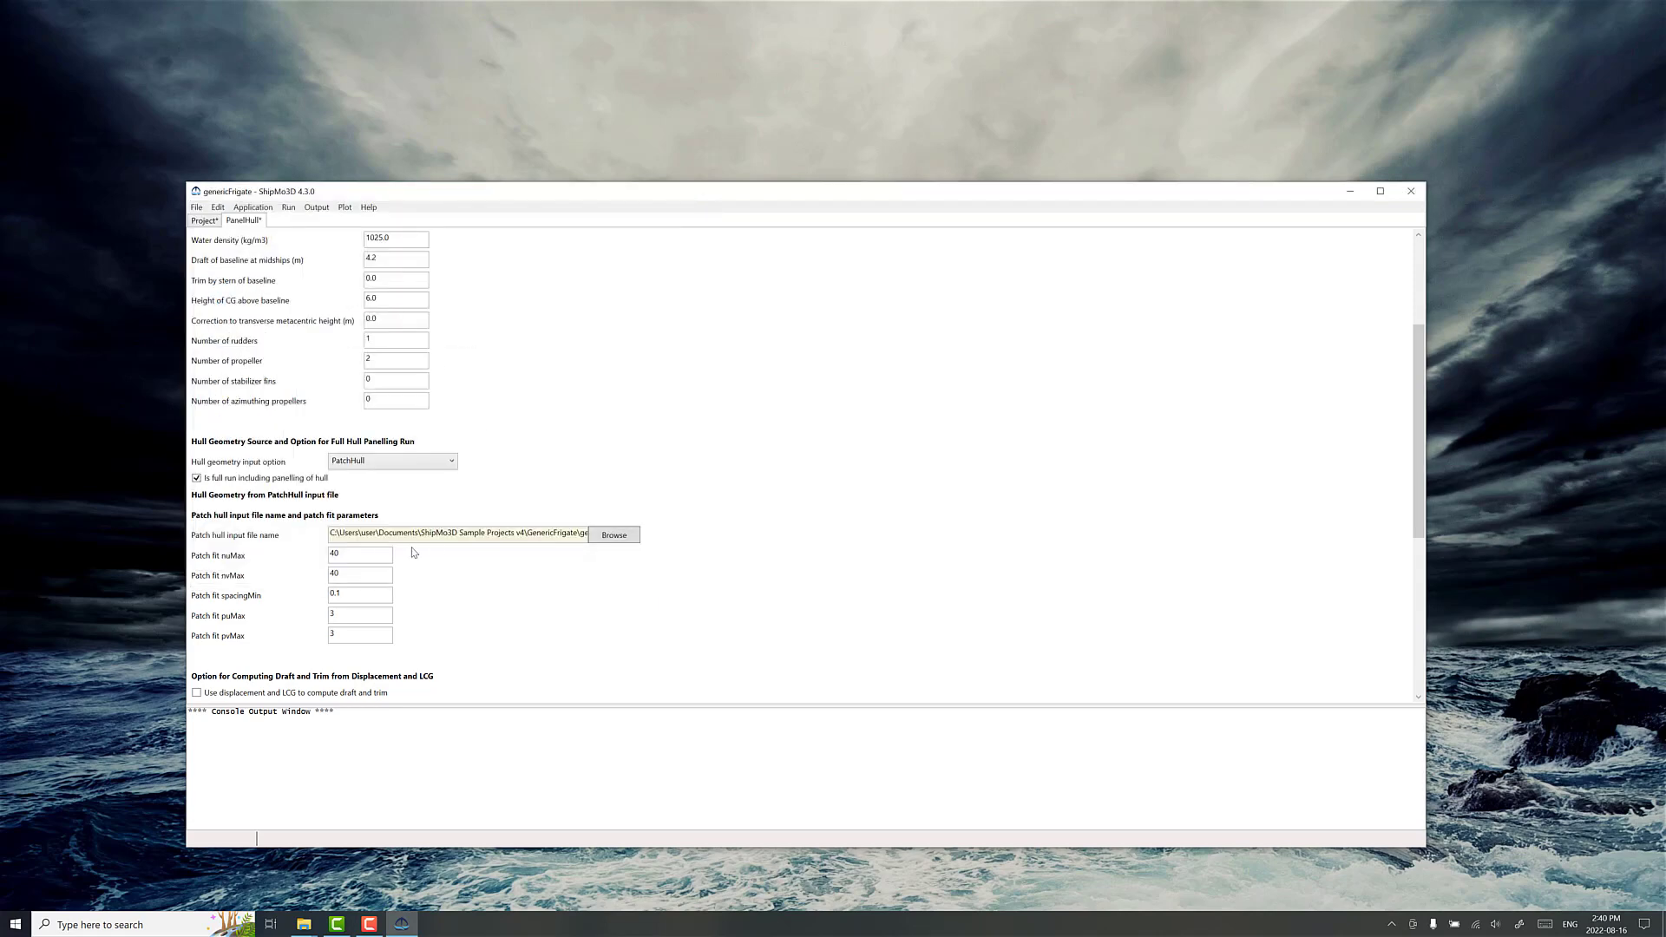
Save the PanelHull data and run the hull panelling
{"action": "scroll", "coordinate": [422, 556], "scroll_direction": "down", "scroll_amount": 5}
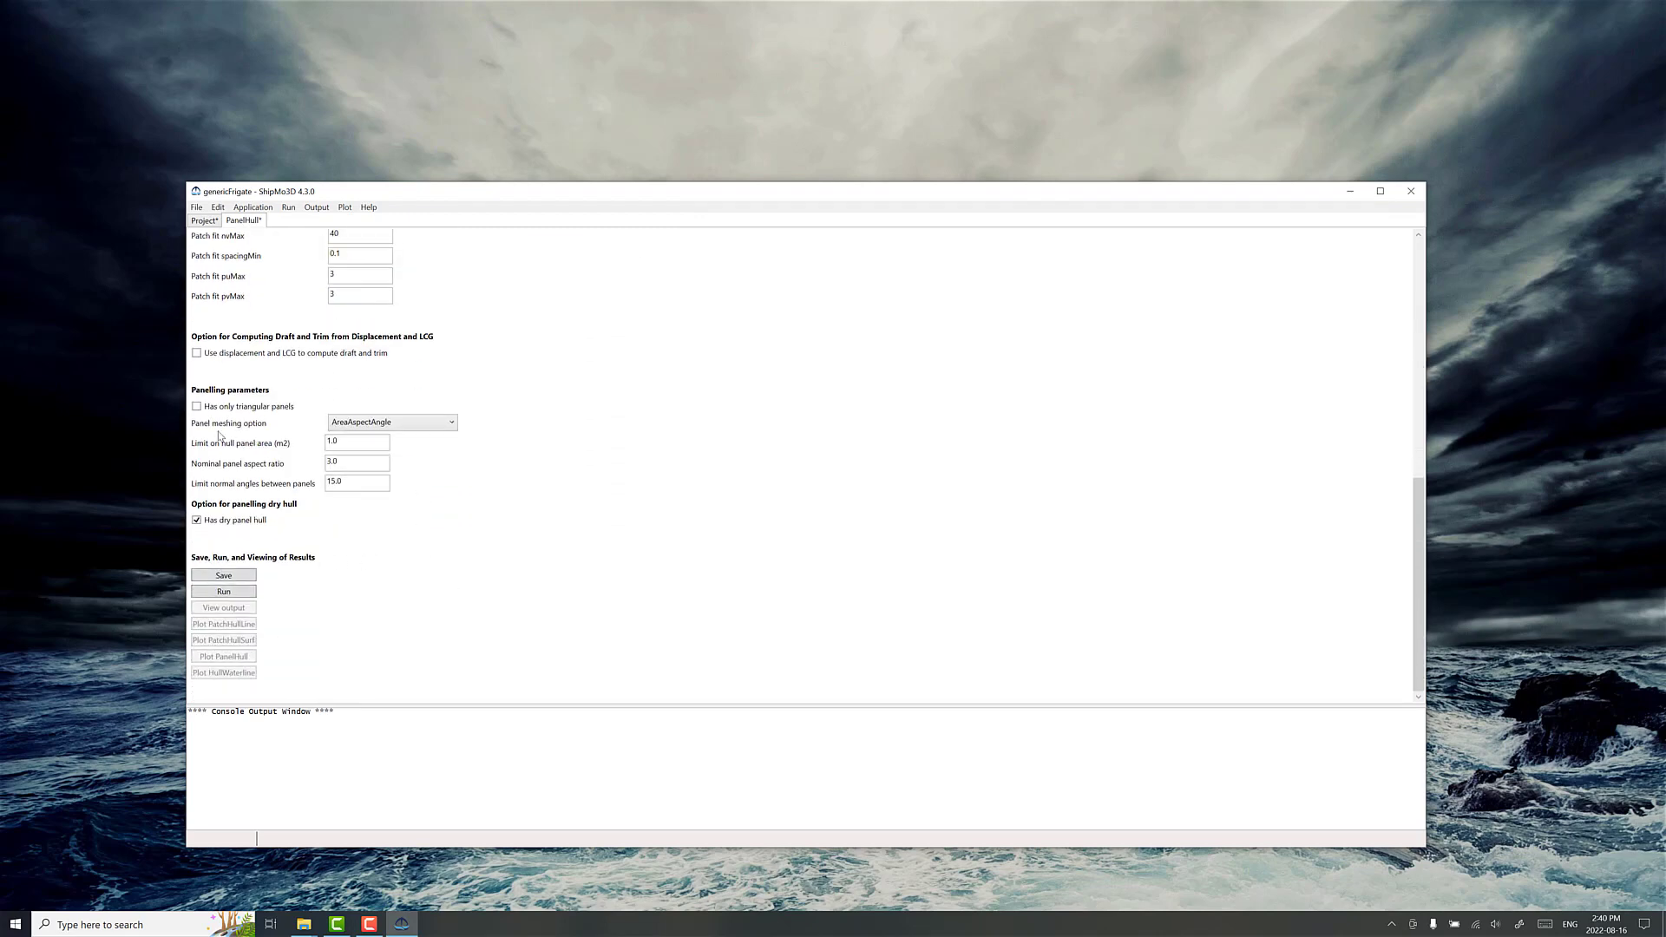
{"action": "left_click", "coordinate": [227, 579]}
{"action": "left_click", "coordinate": [224, 593]}
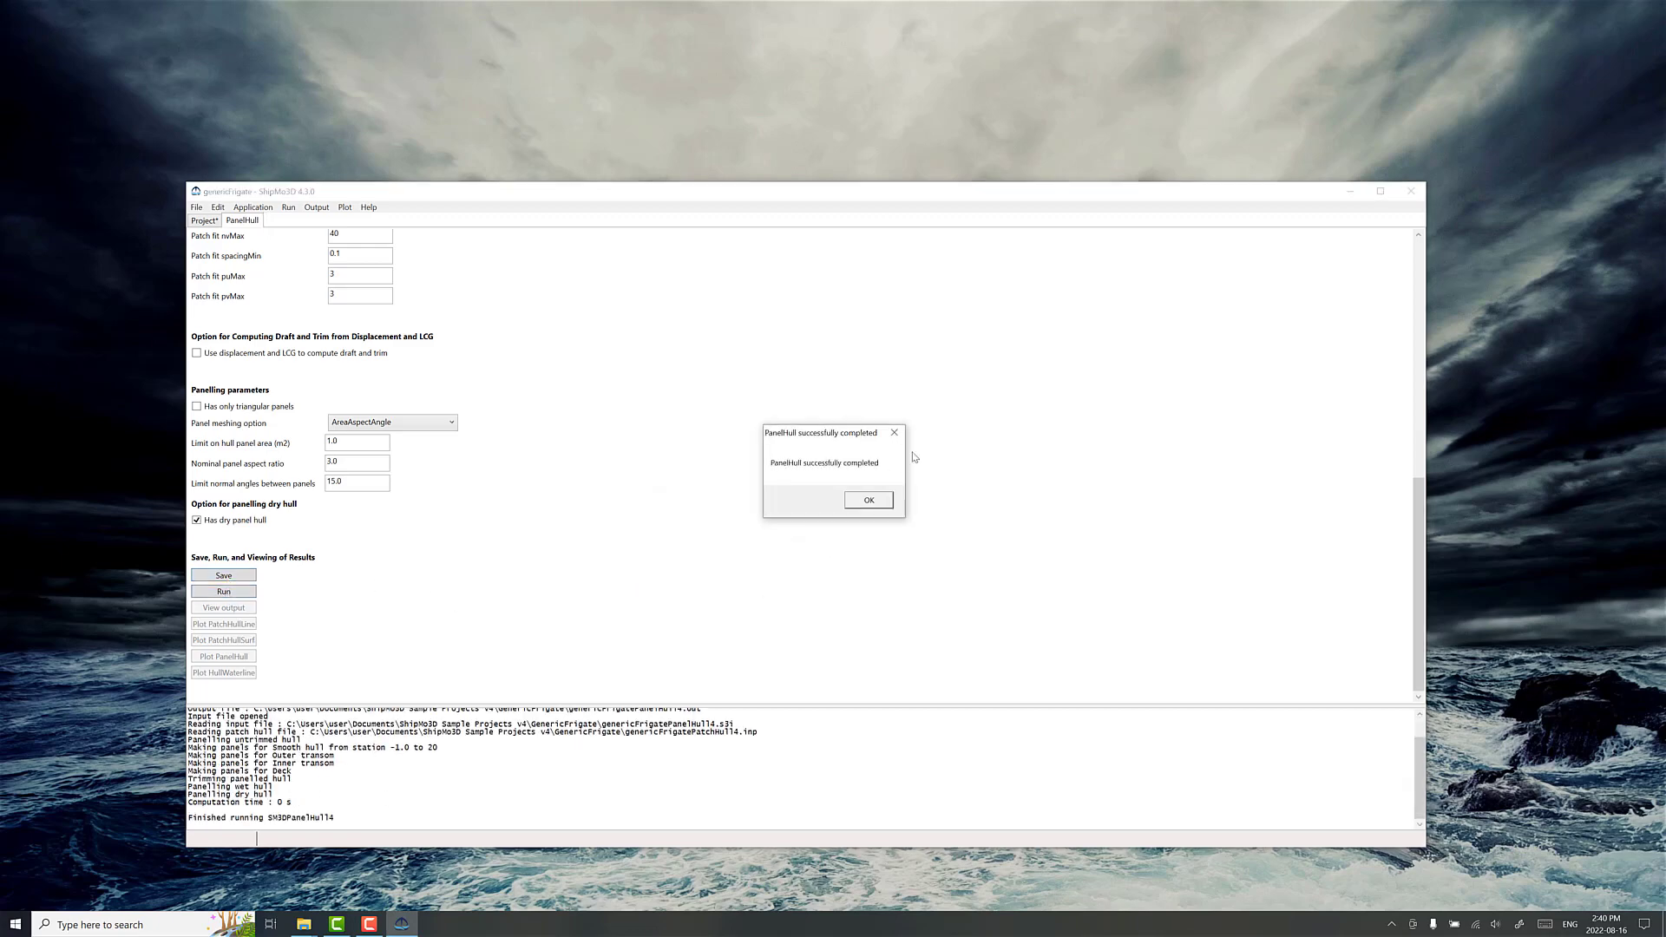
{"action": "left_click", "coordinate": [848, 503]}
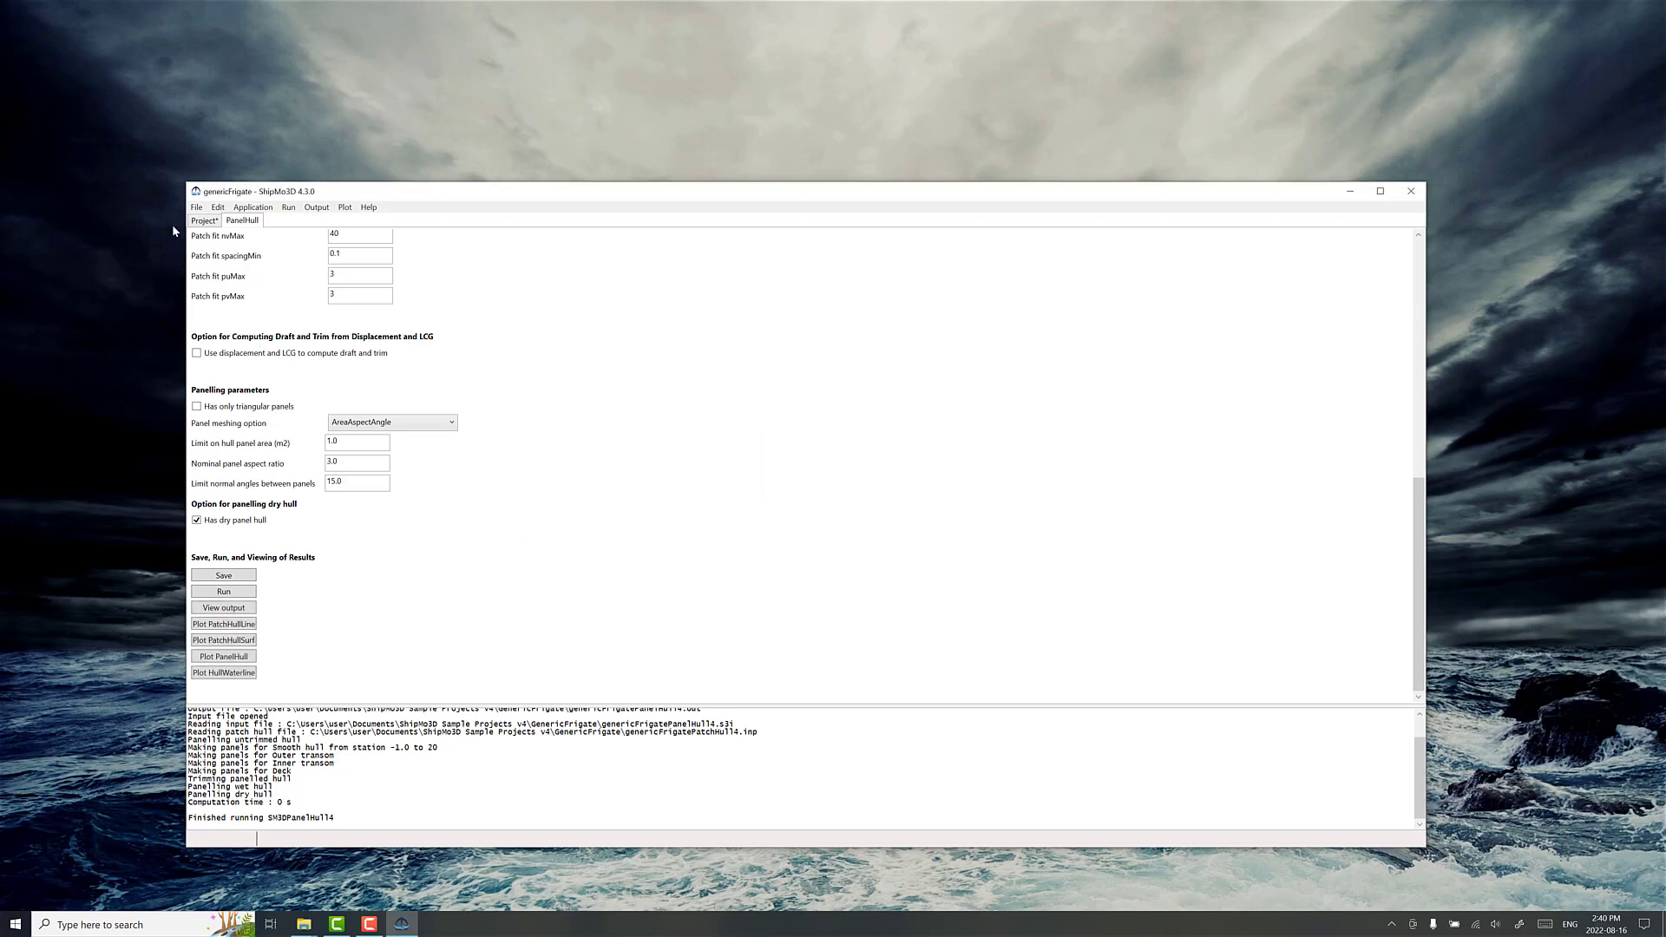
Plot the panelled hull with the camera at -22° vertical and -50° horizontal, coloured with the ShipParts colour table
{"action": "left_click", "coordinate": [229, 659]}
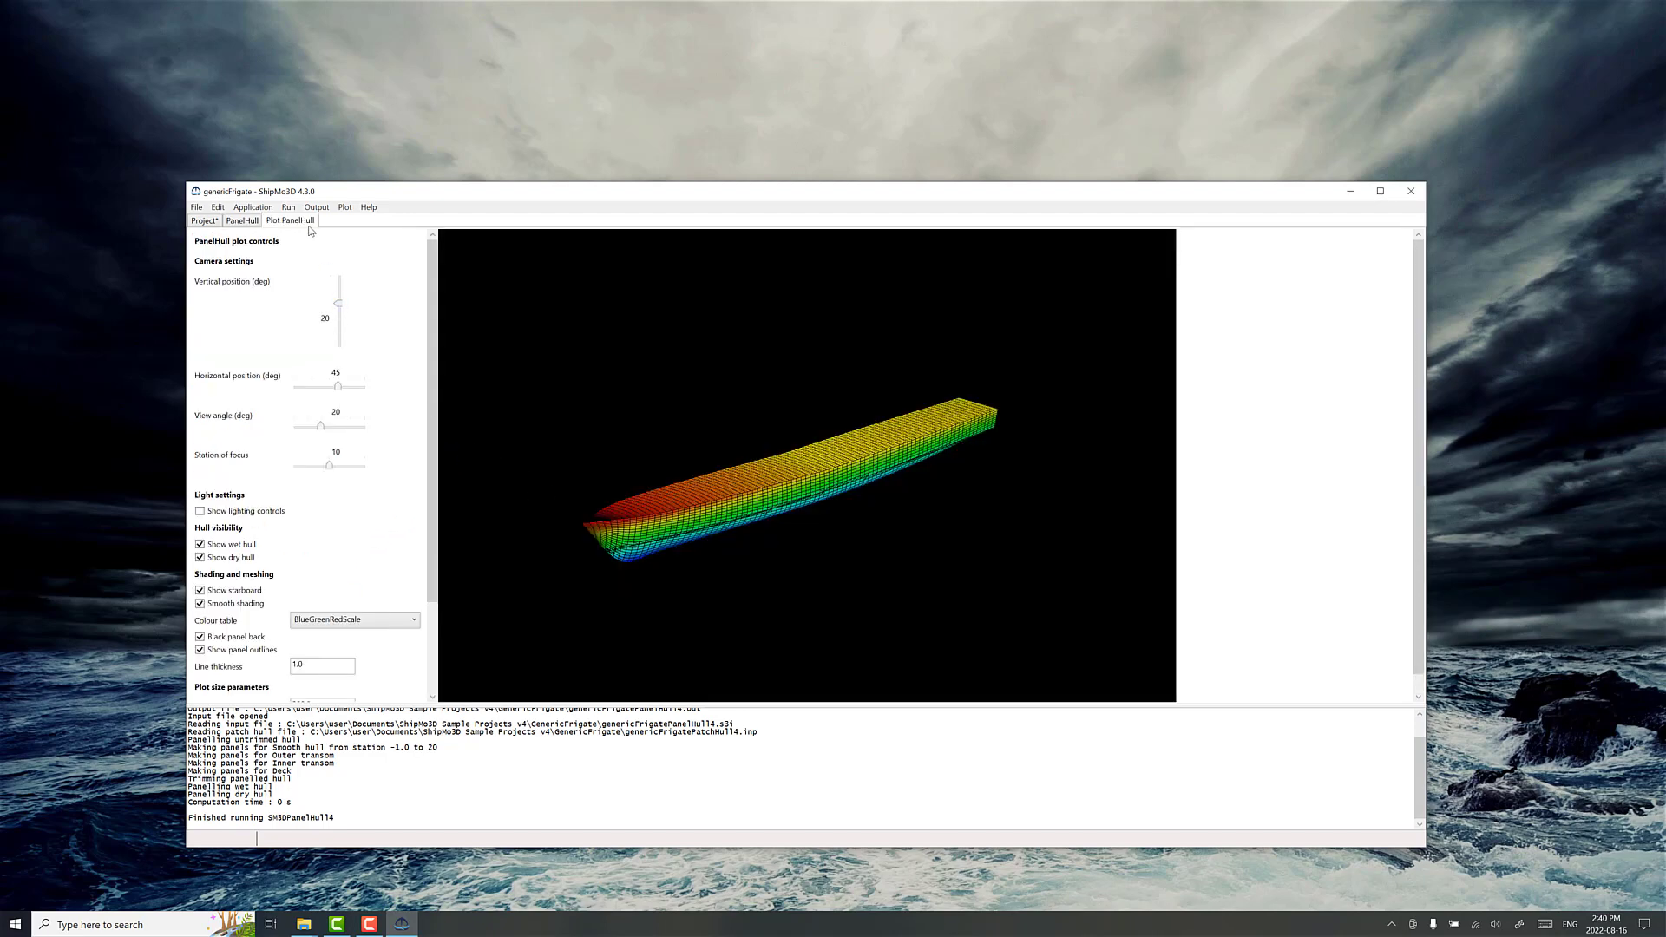
{"action": "left_click_drag", "start_coordinate": [337, 309], "coordinate": [338, 321]}
{"action": "left_click_drag", "start_coordinate": [337, 387], "coordinate": [319, 388]}
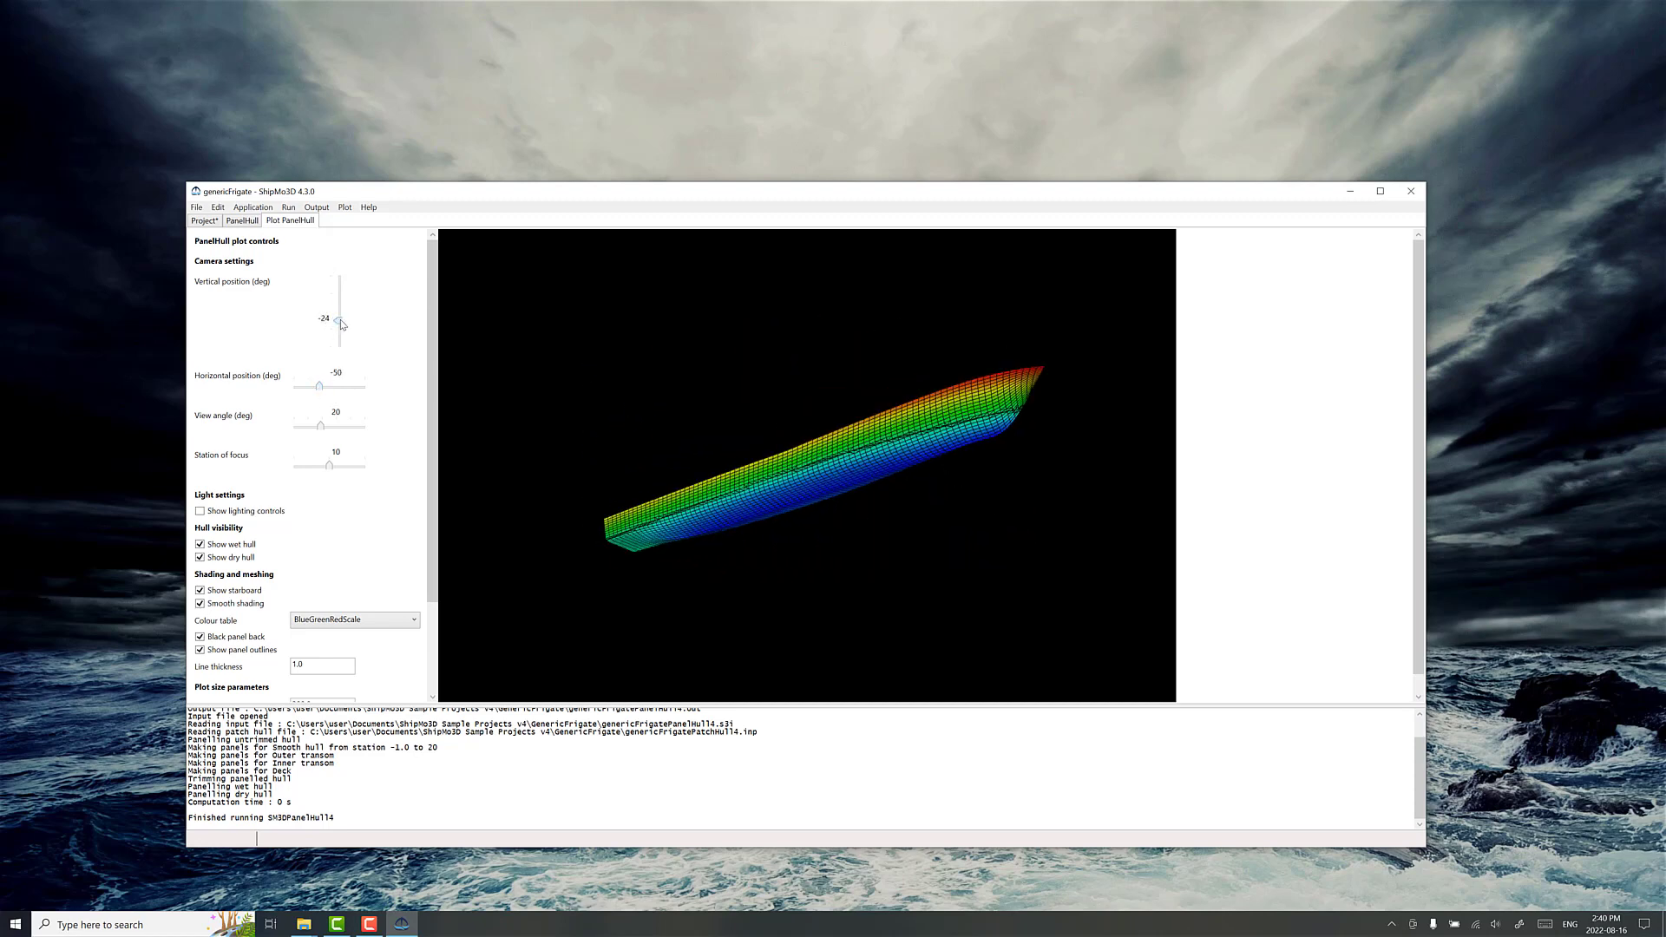
{"action": "left_click_drag", "start_coordinate": [343, 327], "coordinate": [346, 324]}
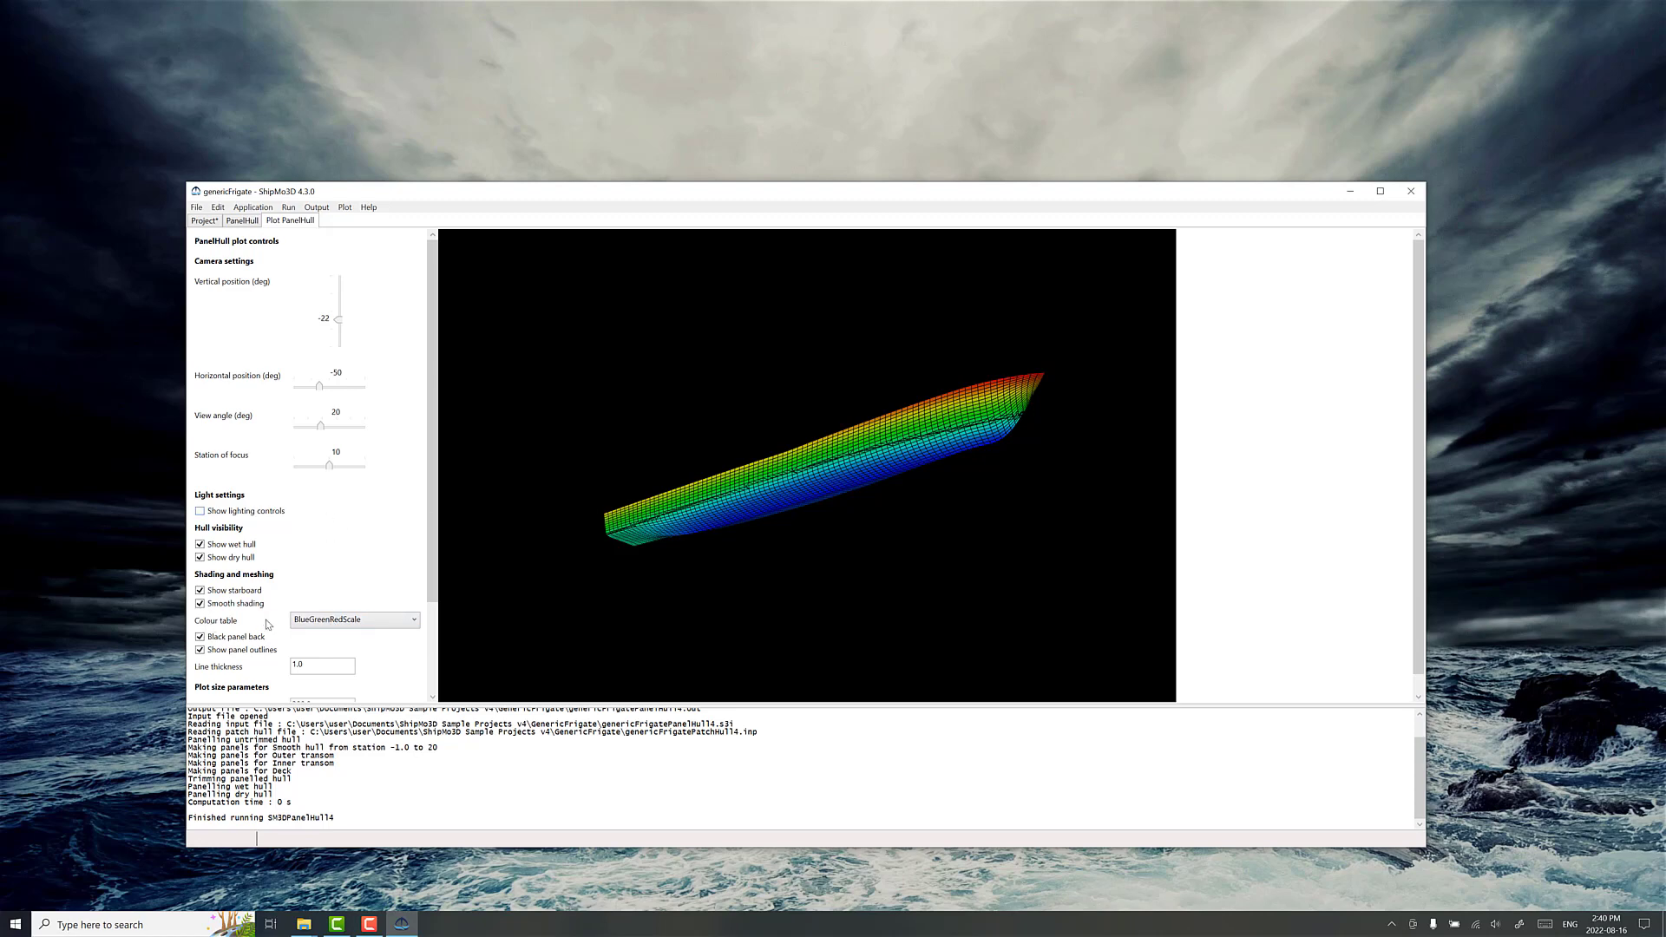
{"action": "left_click", "coordinate": [306, 621]}
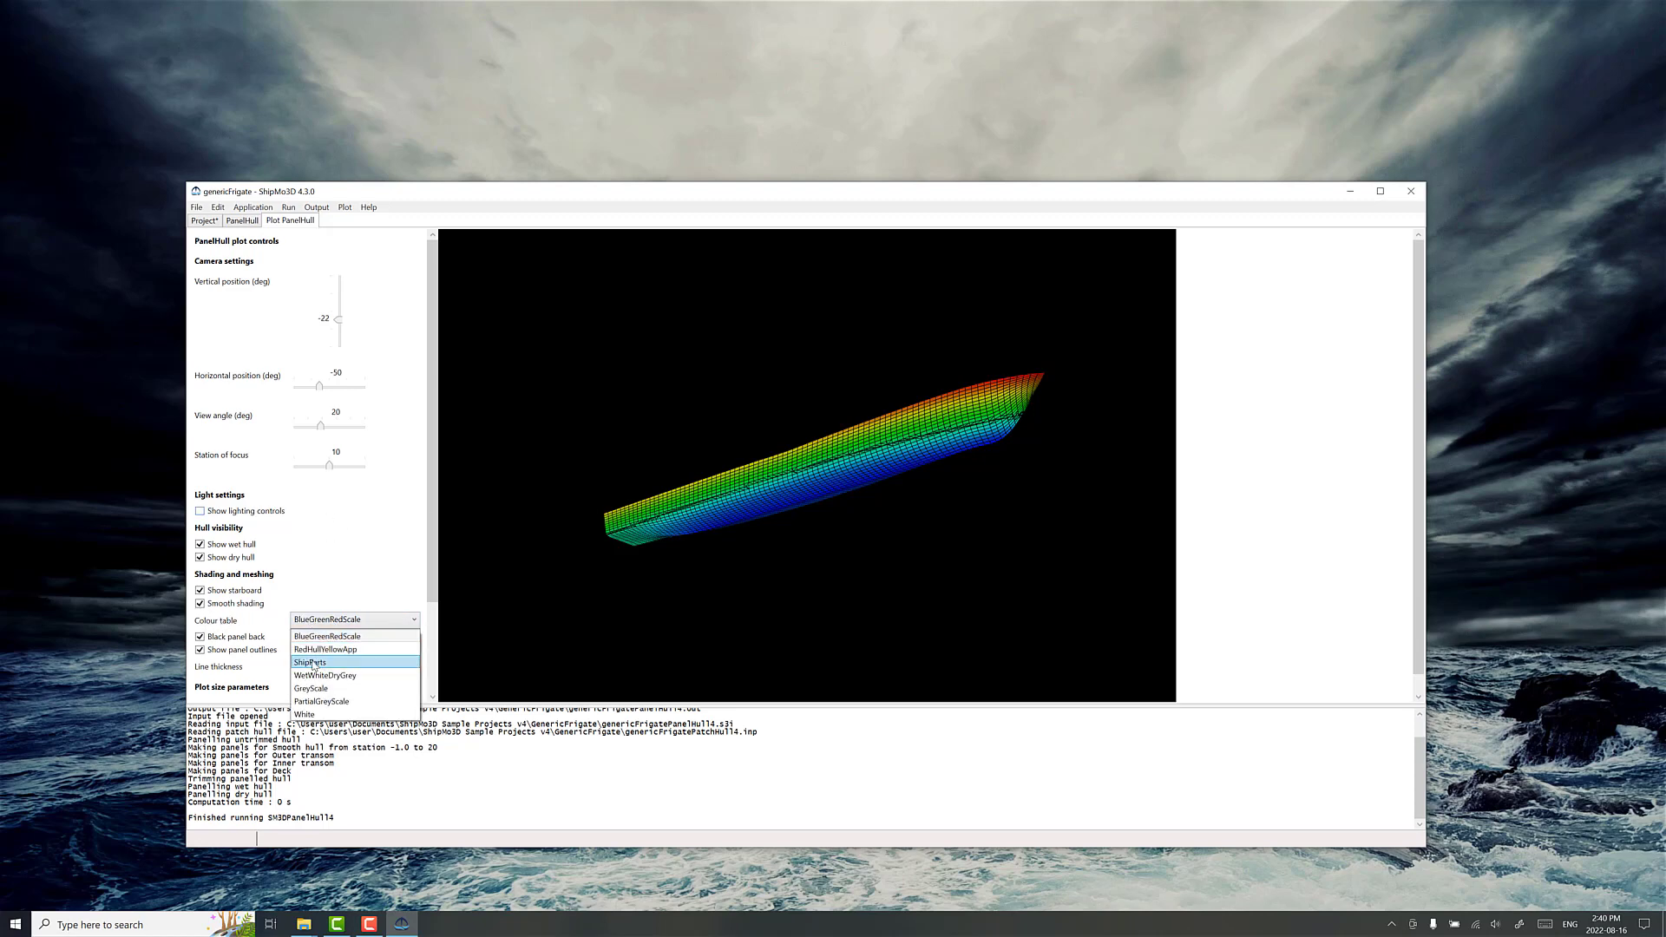
{"action": "left_click", "coordinate": [313, 663]}
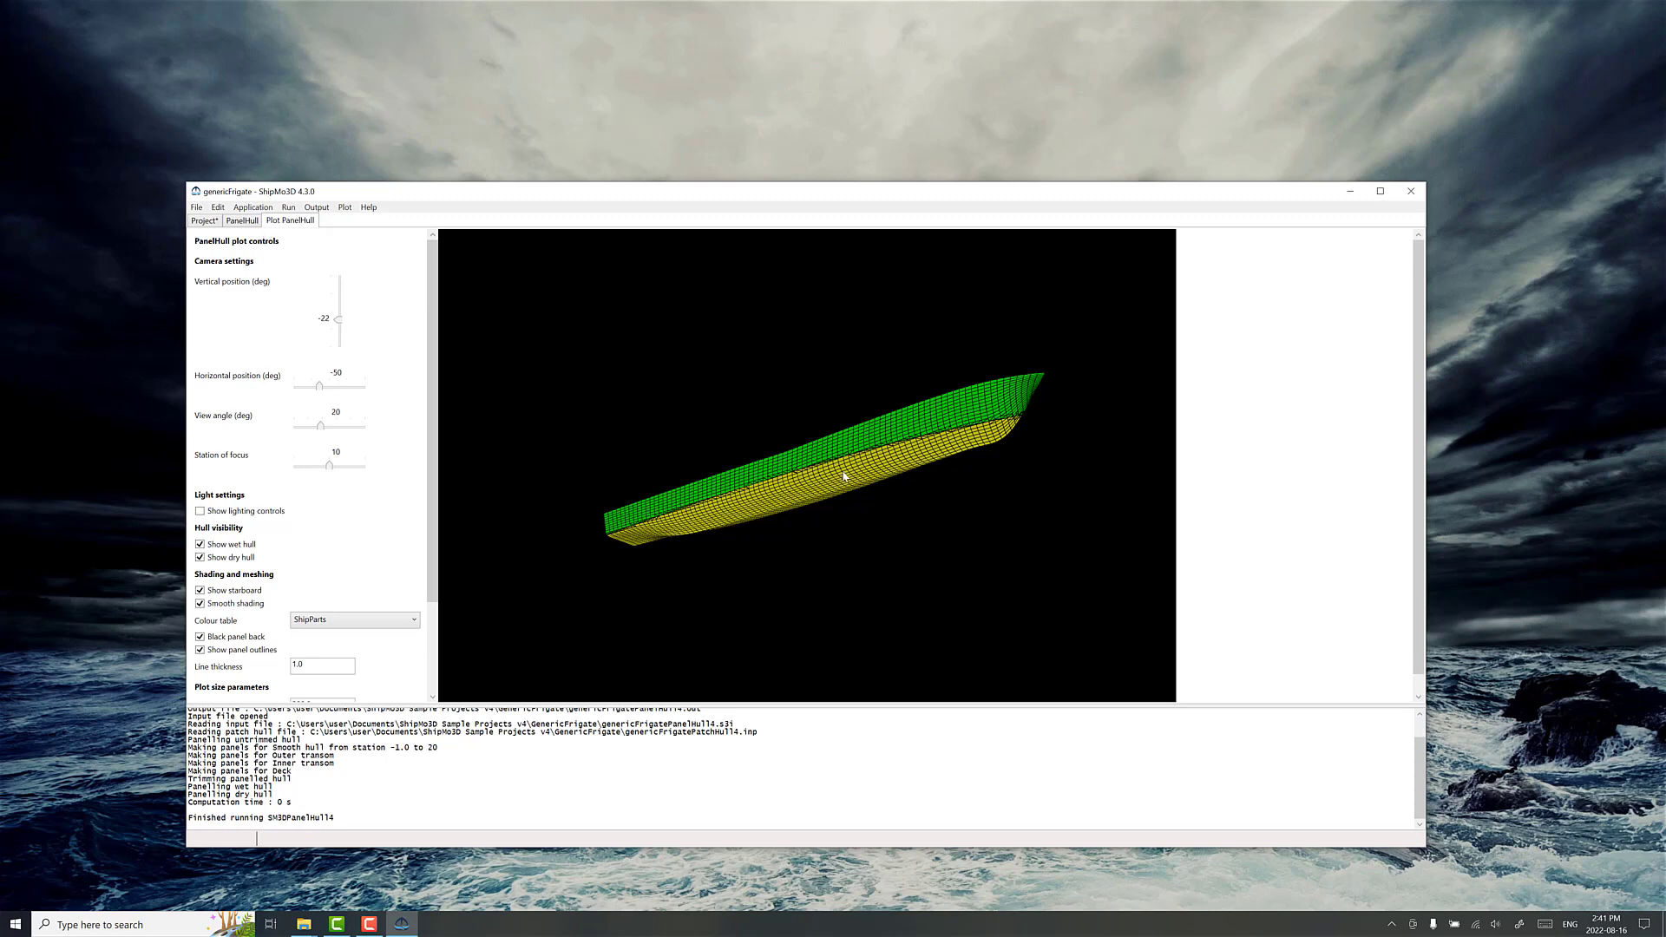
Add the existing PanelLid data file genericFrigatePanelLid4.s3i to the project and accept its directory update
{"action": "left_click", "coordinate": [196, 206]}
{"action": "mouse_move", "coordinate": [176, 289]}
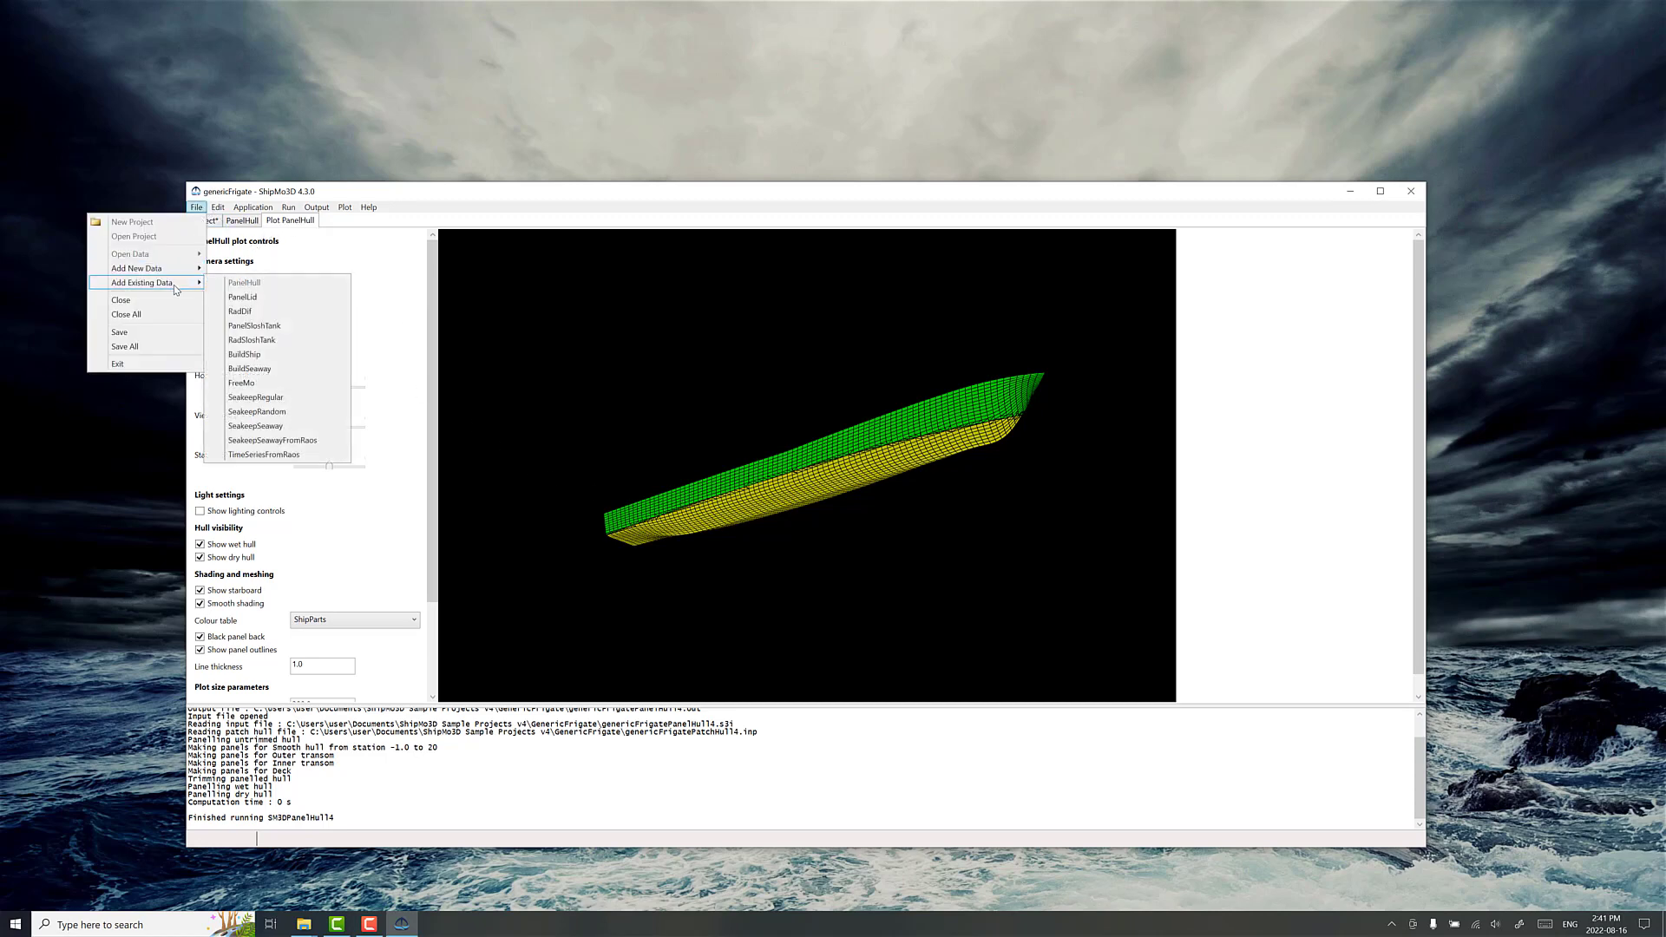
{"action": "left_click", "coordinate": [250, 298]}
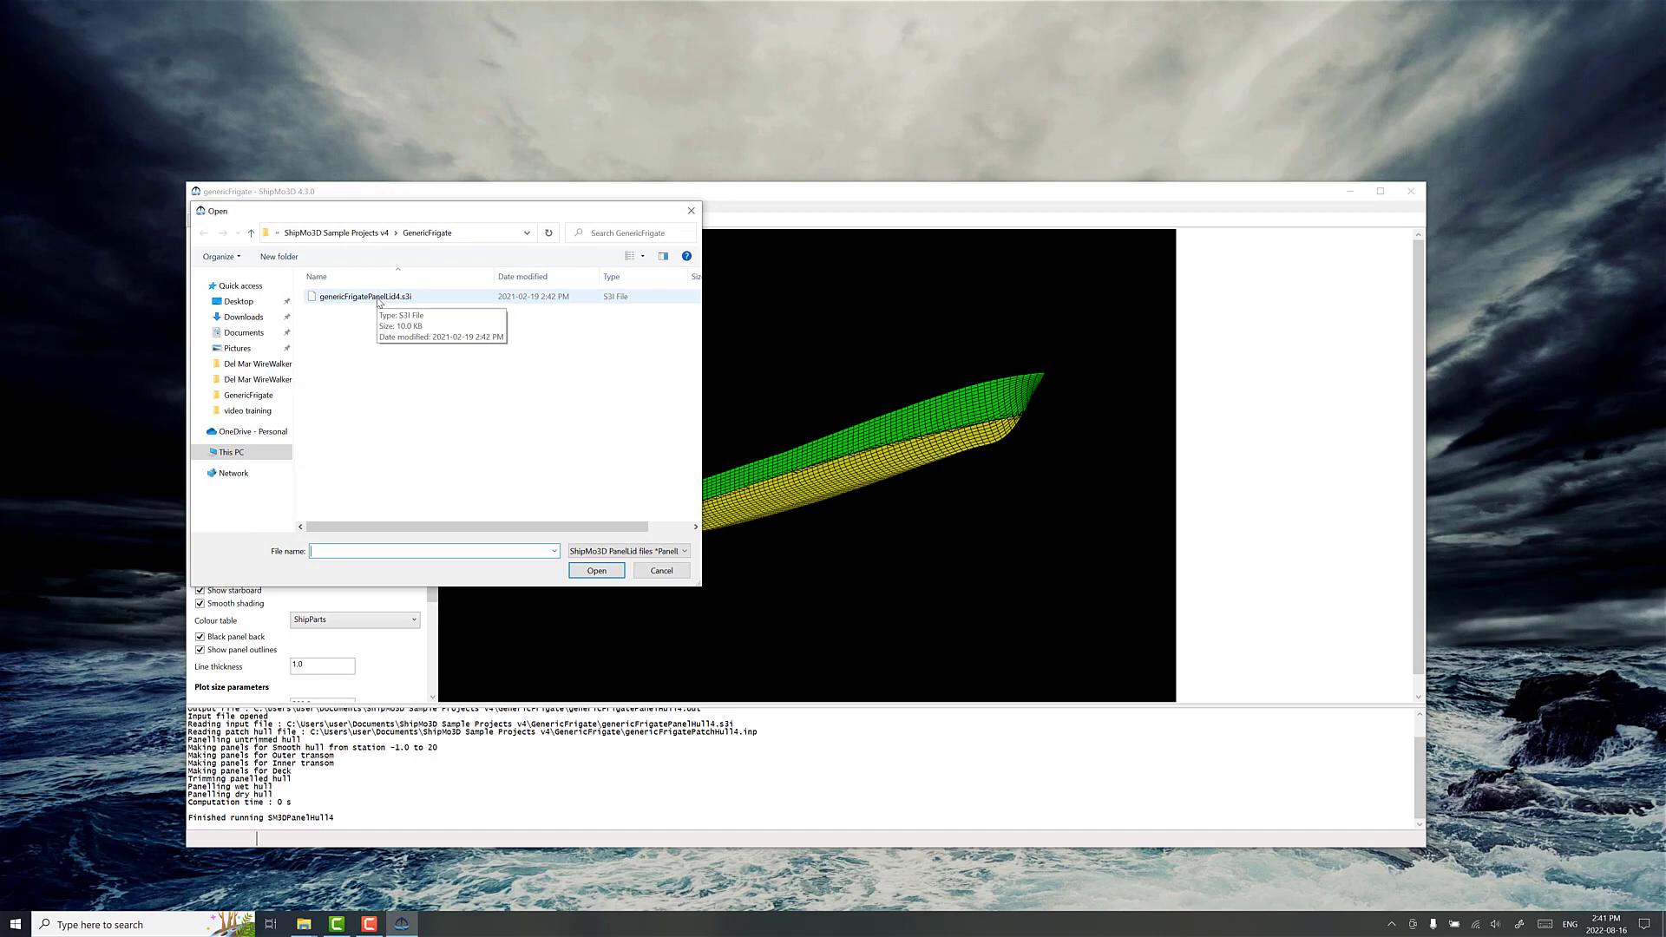
{"action": "left_click", "coordinate": [379, 299]}
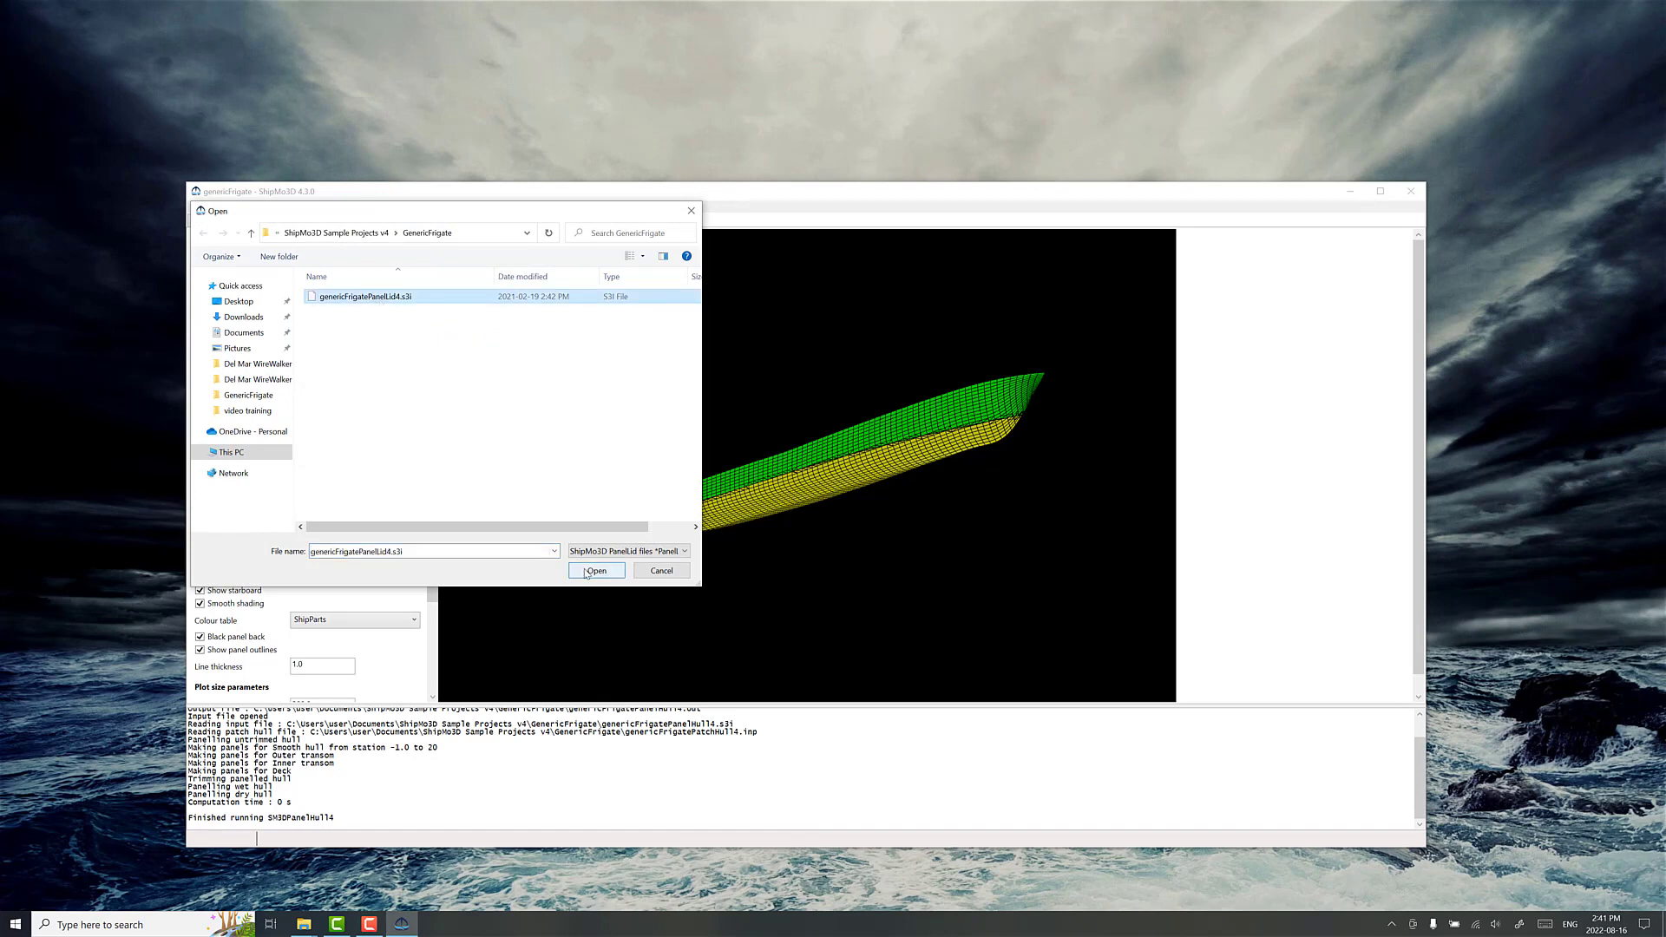
{"action": "left_click", "coordinate": [596, 570]}
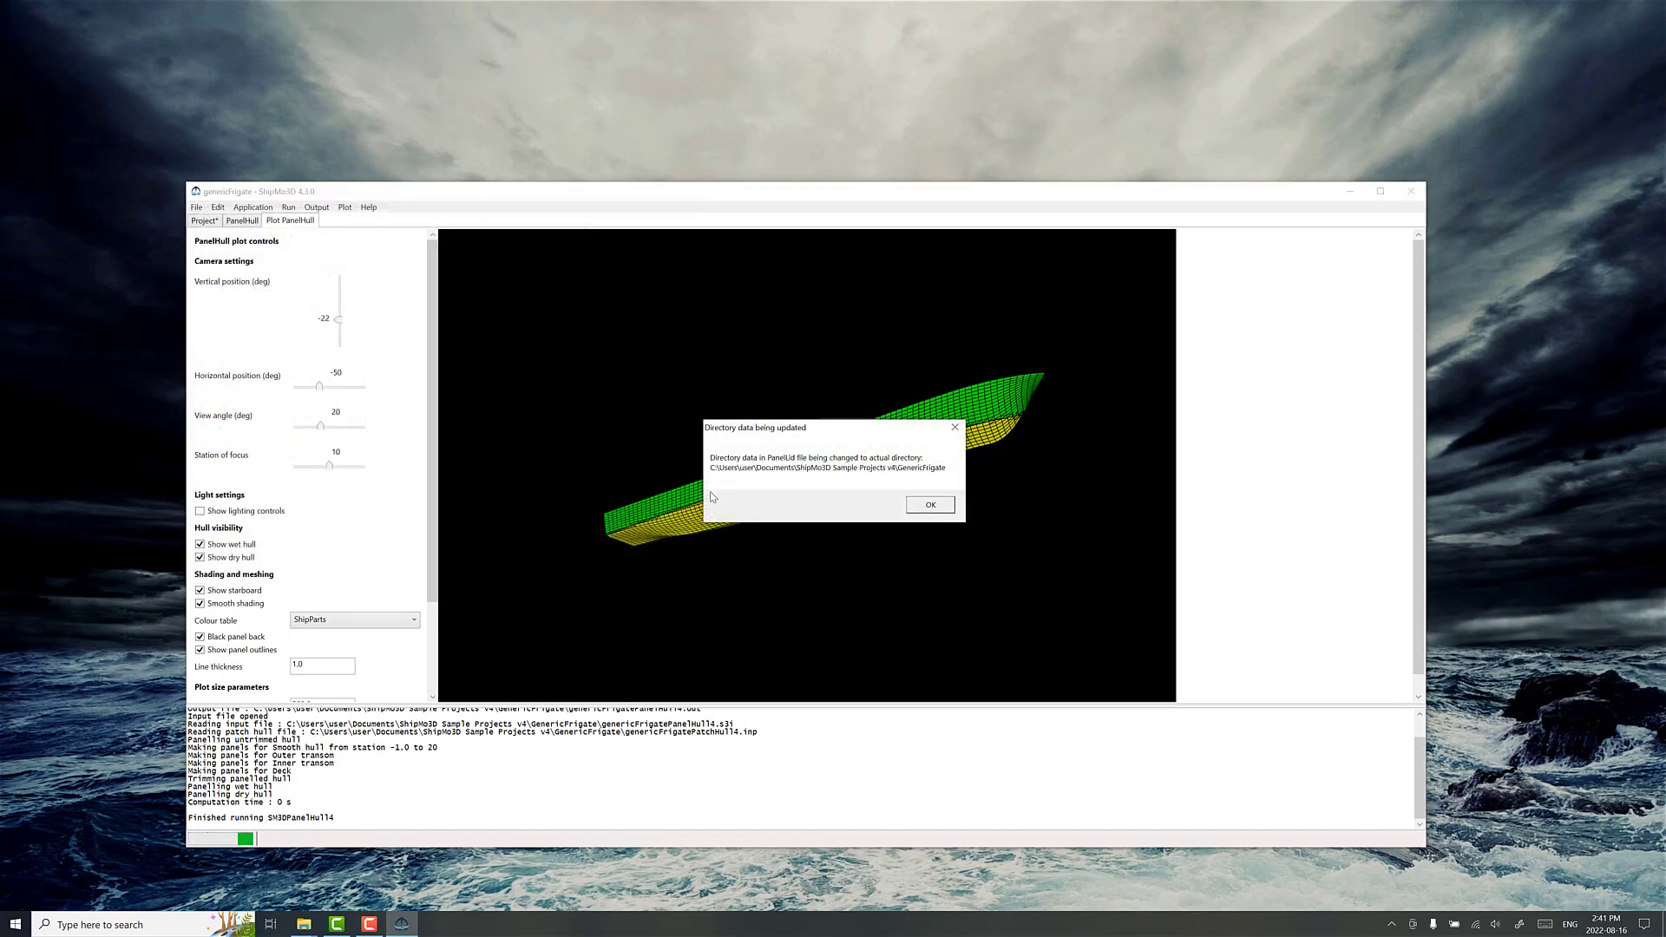
{"action": "left_click", "coordinate": [928, 508]}
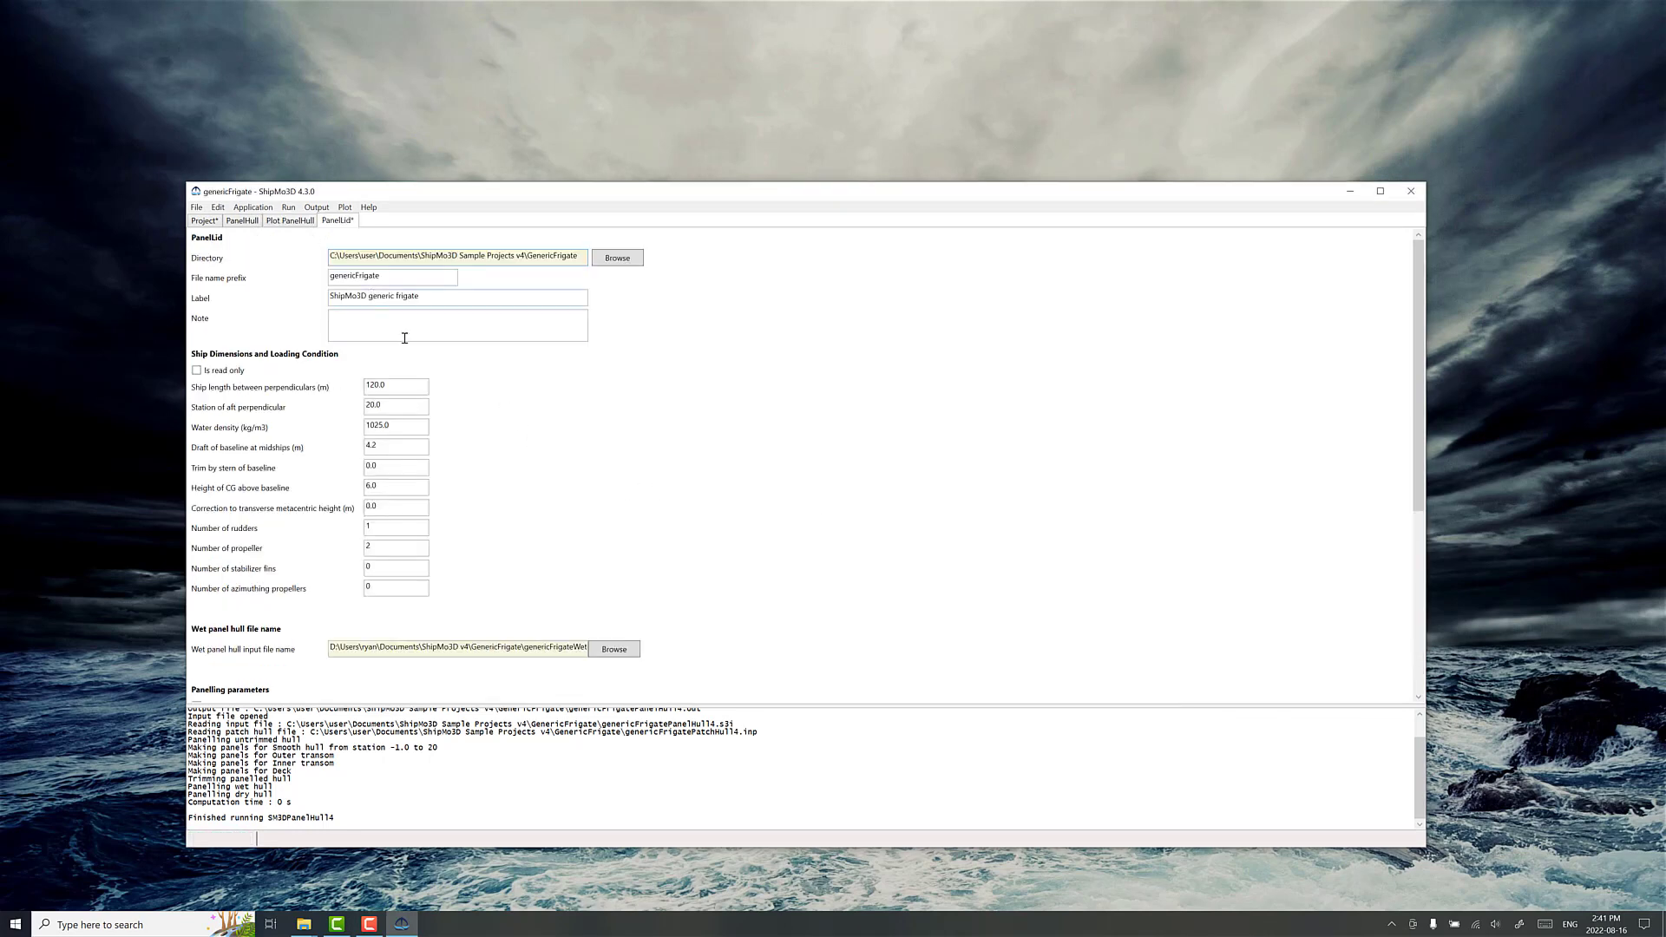
Set the PanelLid wet panel hull input file to genericFrigateWetPanelHull.bin in the GenericFrigate sample folder
{"action": "scroll", "coordinate": [479, 563], "scroll_direction": "down", "scroll_amount": 3}
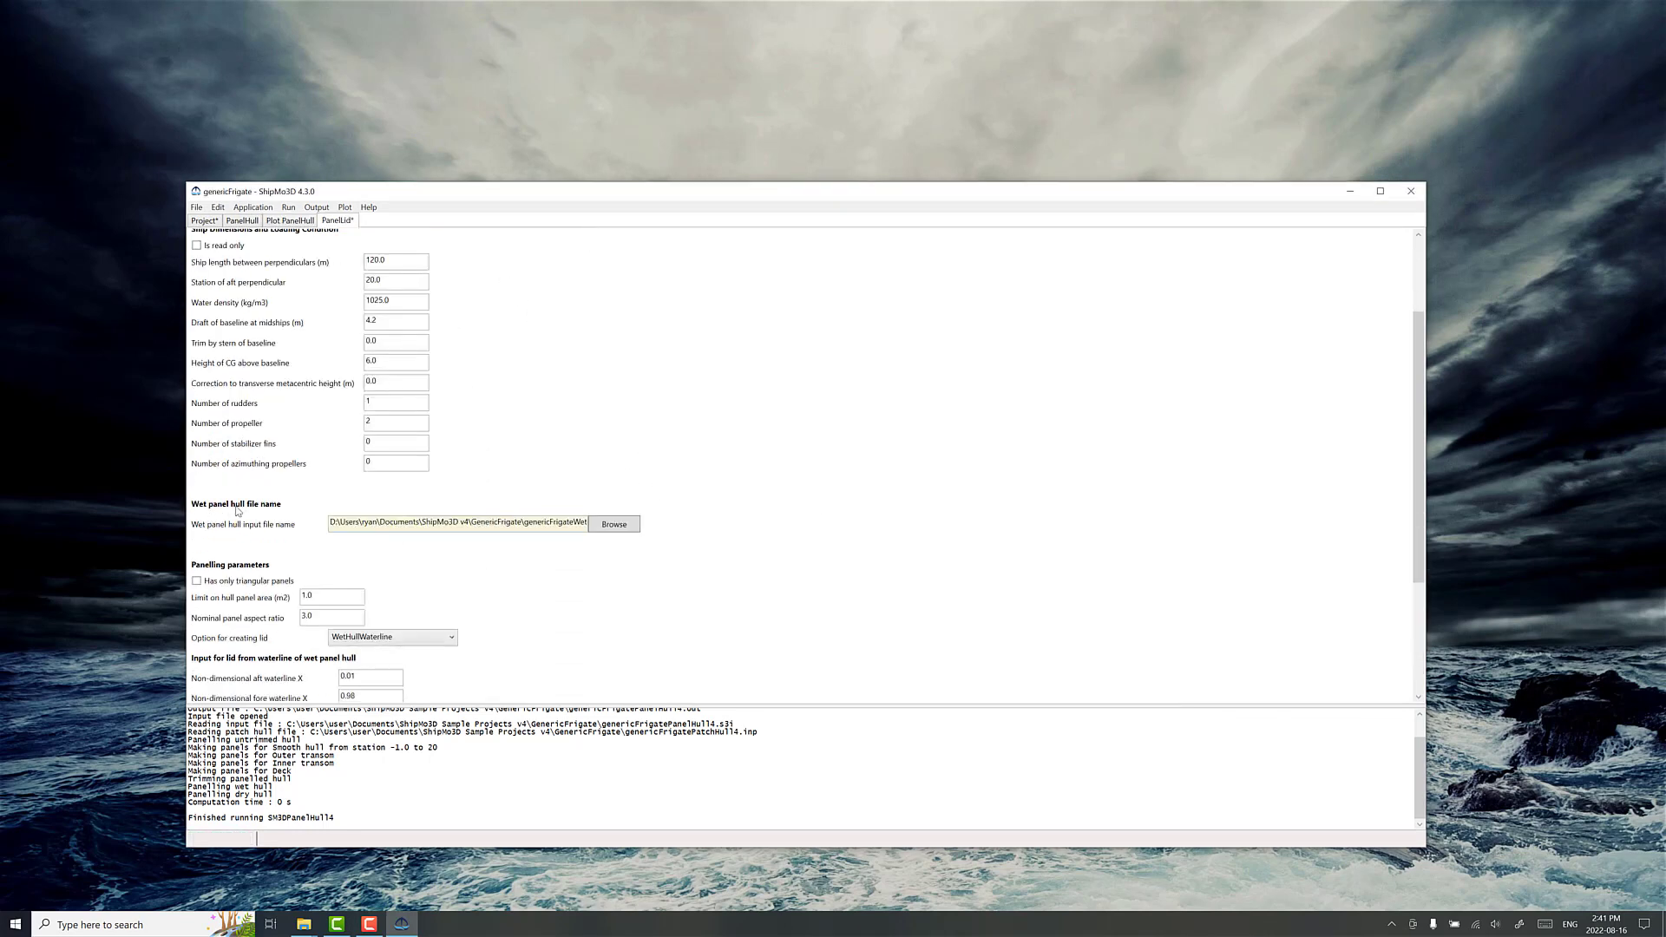
{"action": "left_click", "coordinate": [624, 530]}
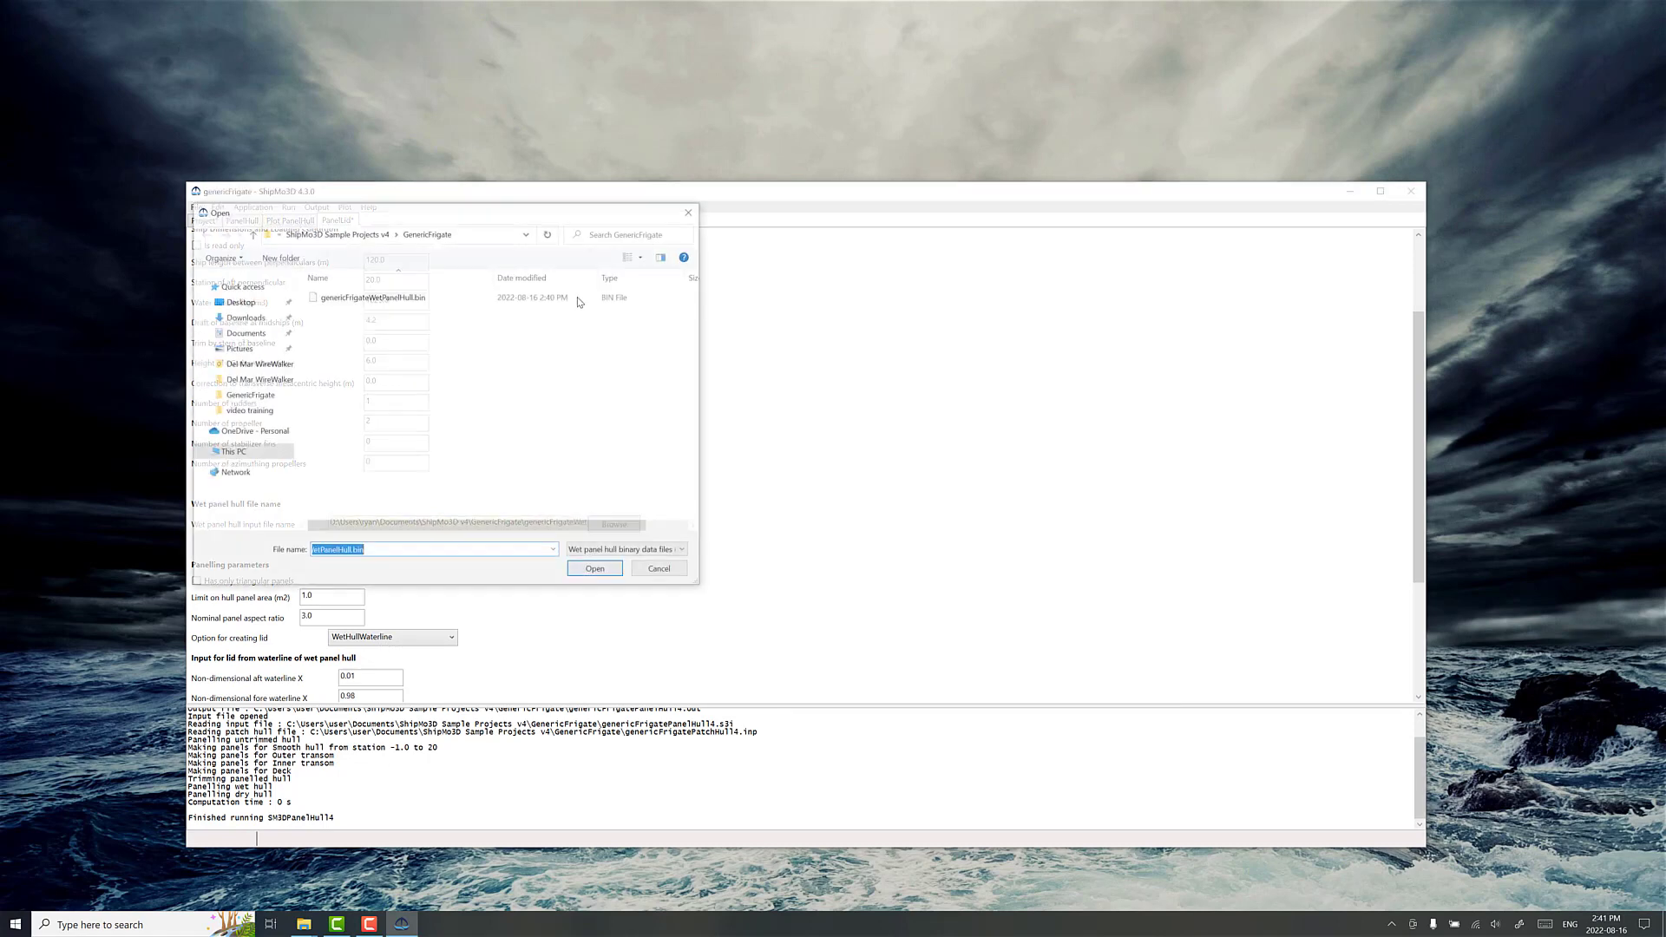
{"action": "left_click", "coordinate": [379, 297]}
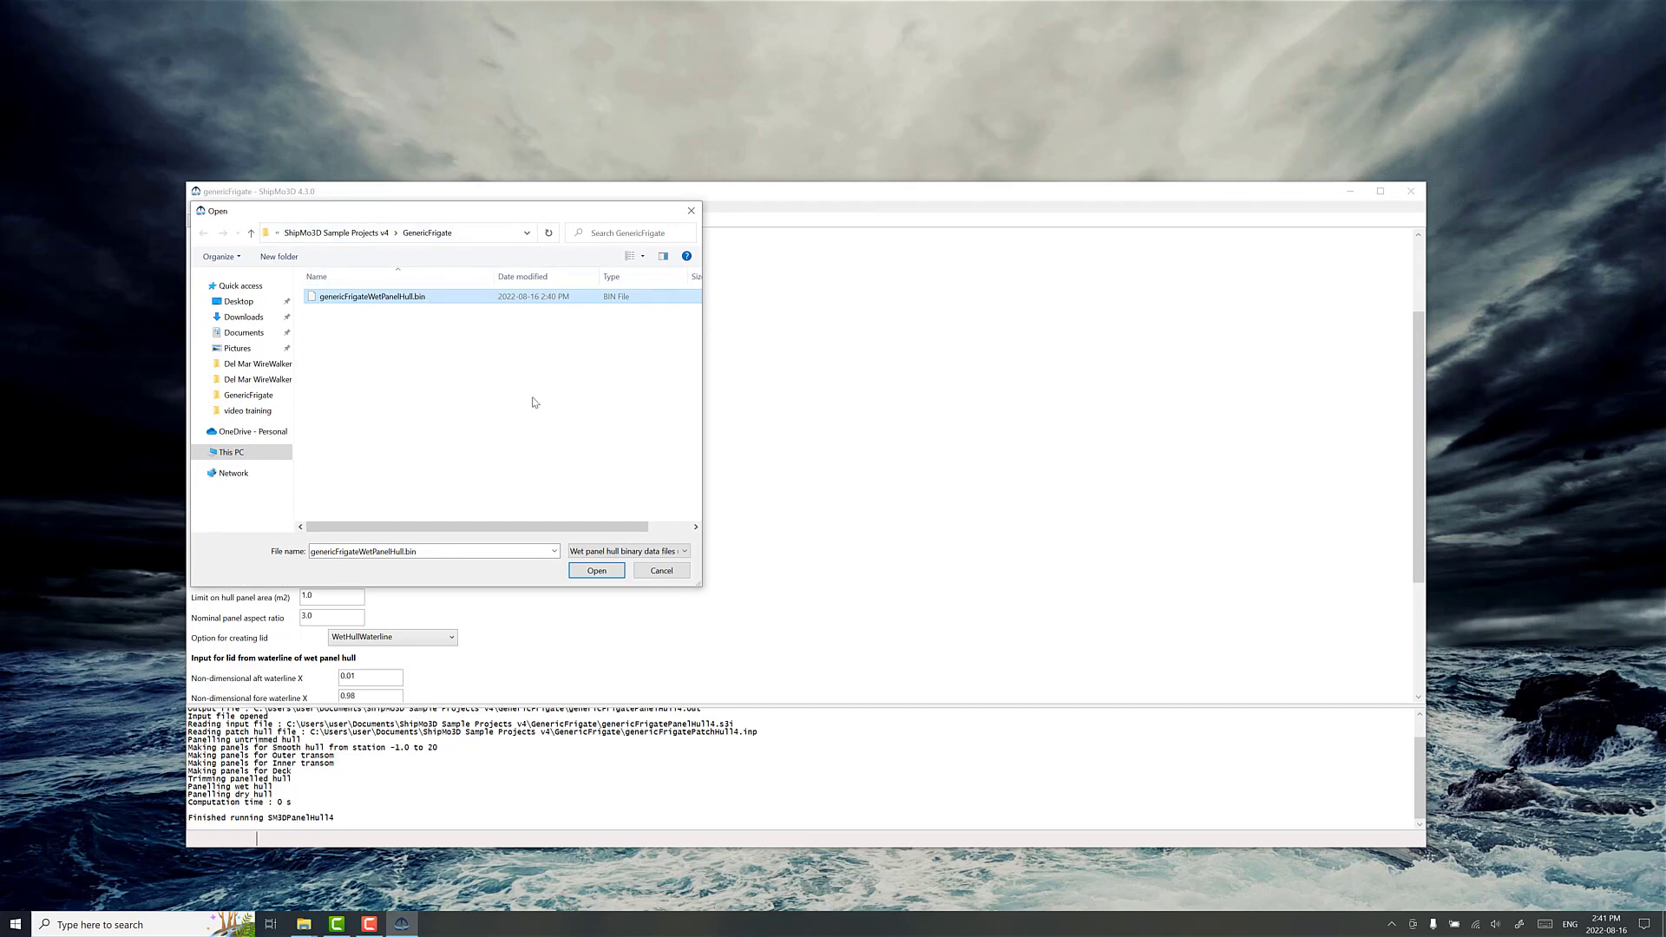
{"action": "left_click", "coordinate": [597, 571]}
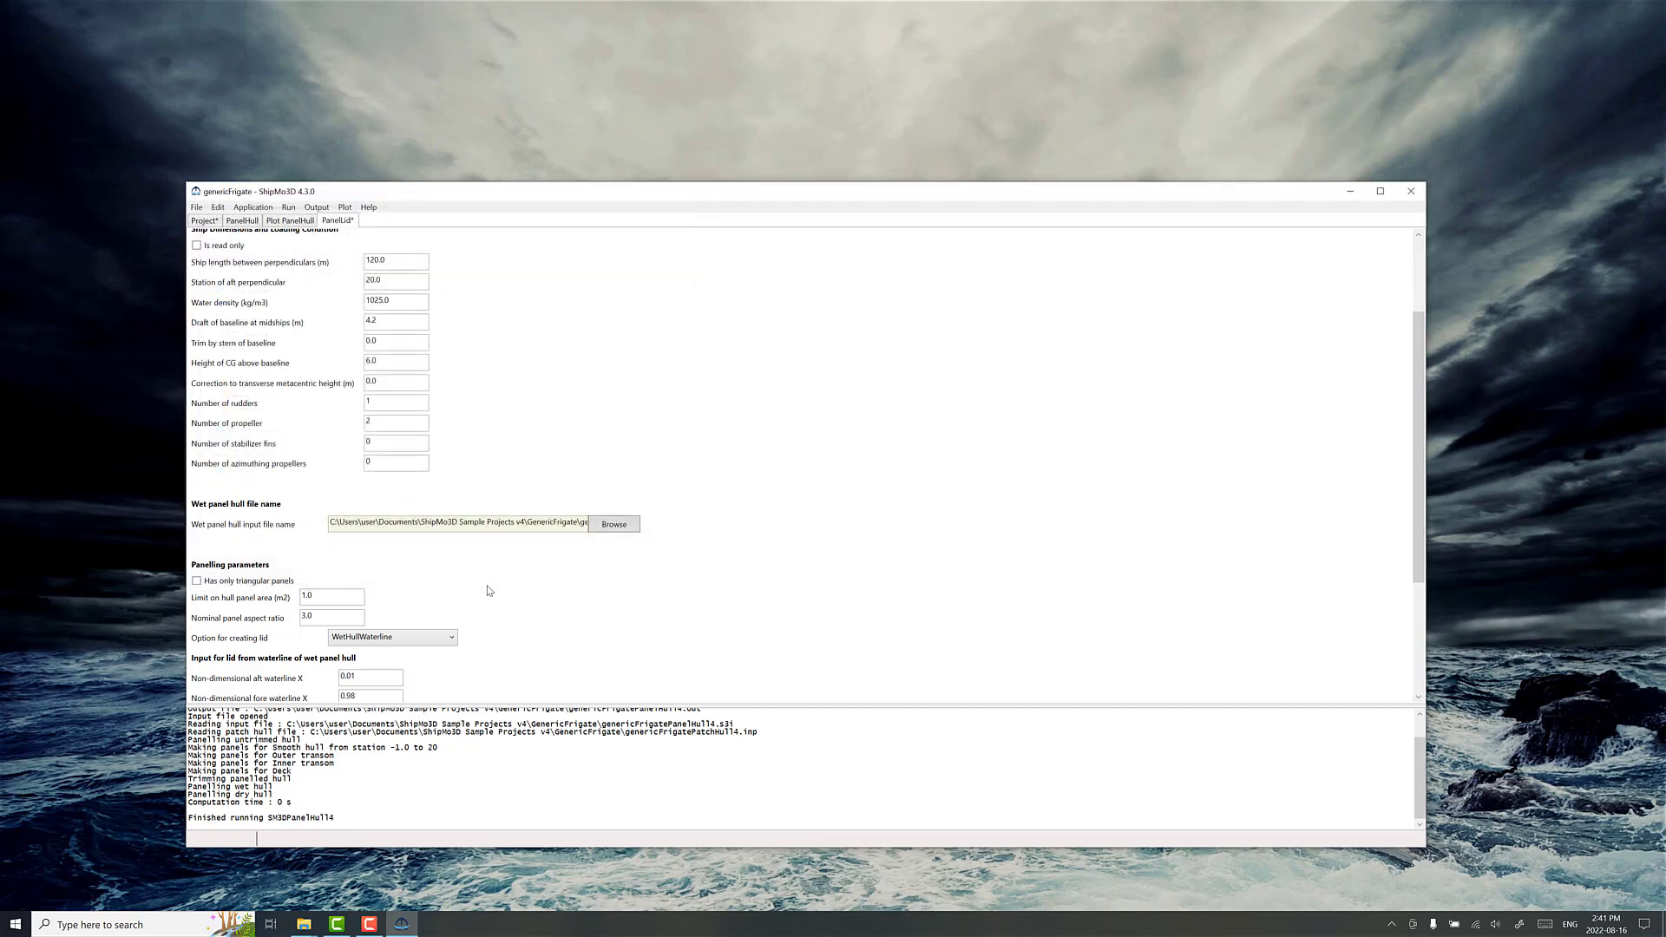
{"action": "scroll", "coordinate": [438, 538], "scroll_direction": "down", "scroll_amount": 5}
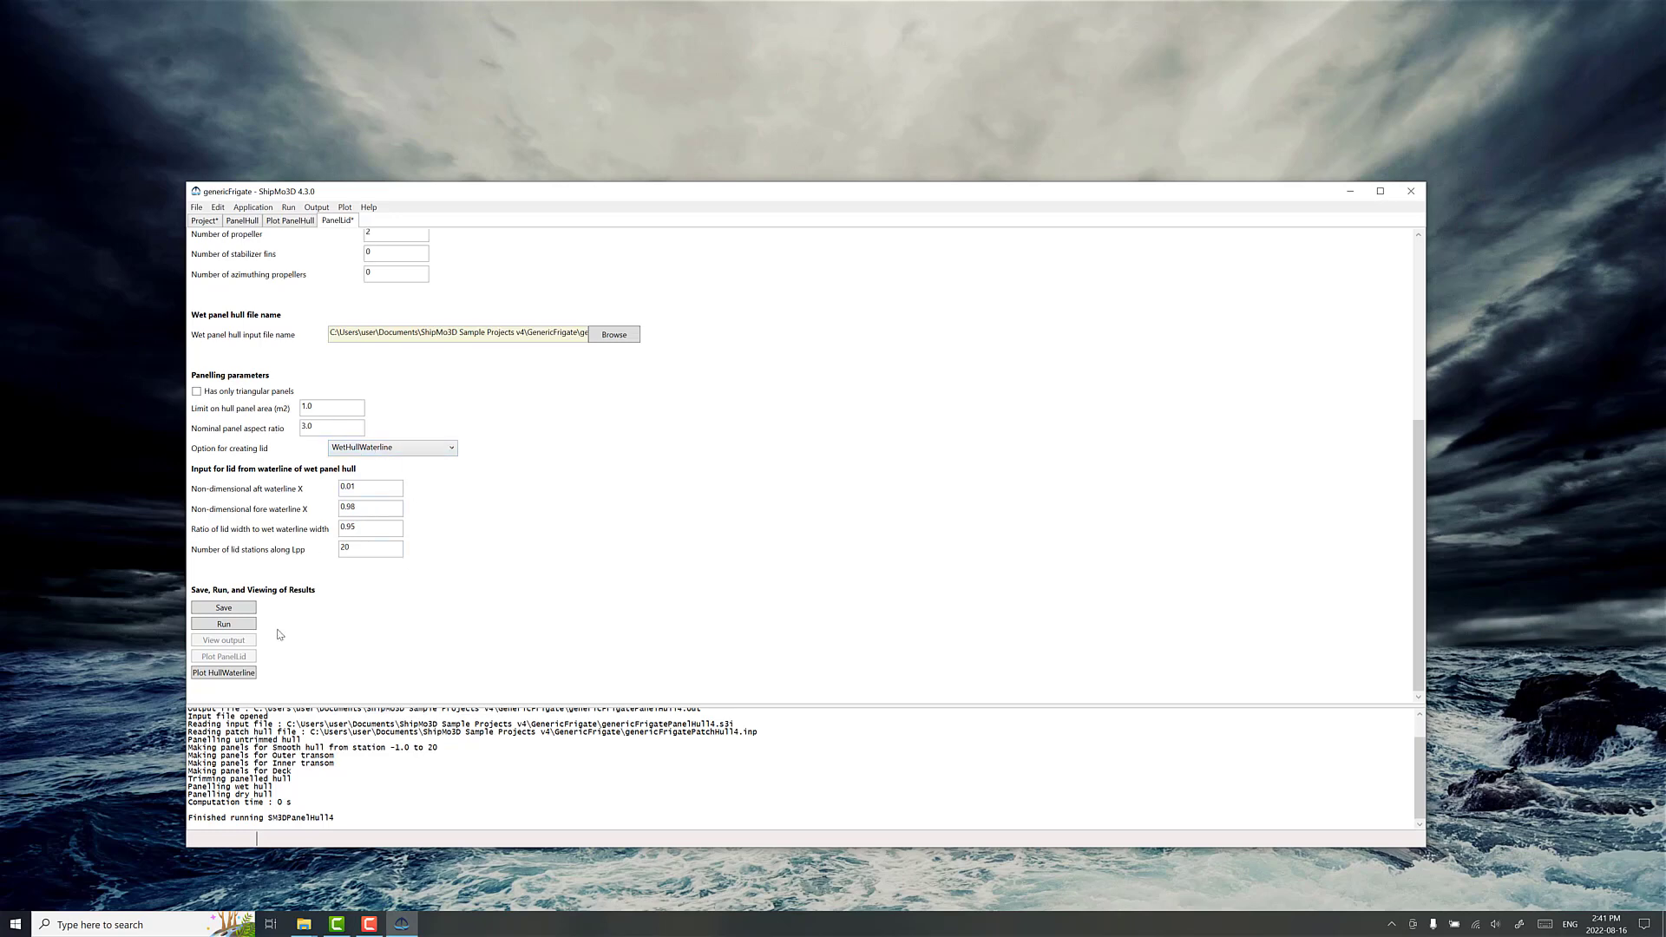
Run the PanelLid computation and plot the panelled lid
{"action": "left_click", "coordinate": [234, 626]}
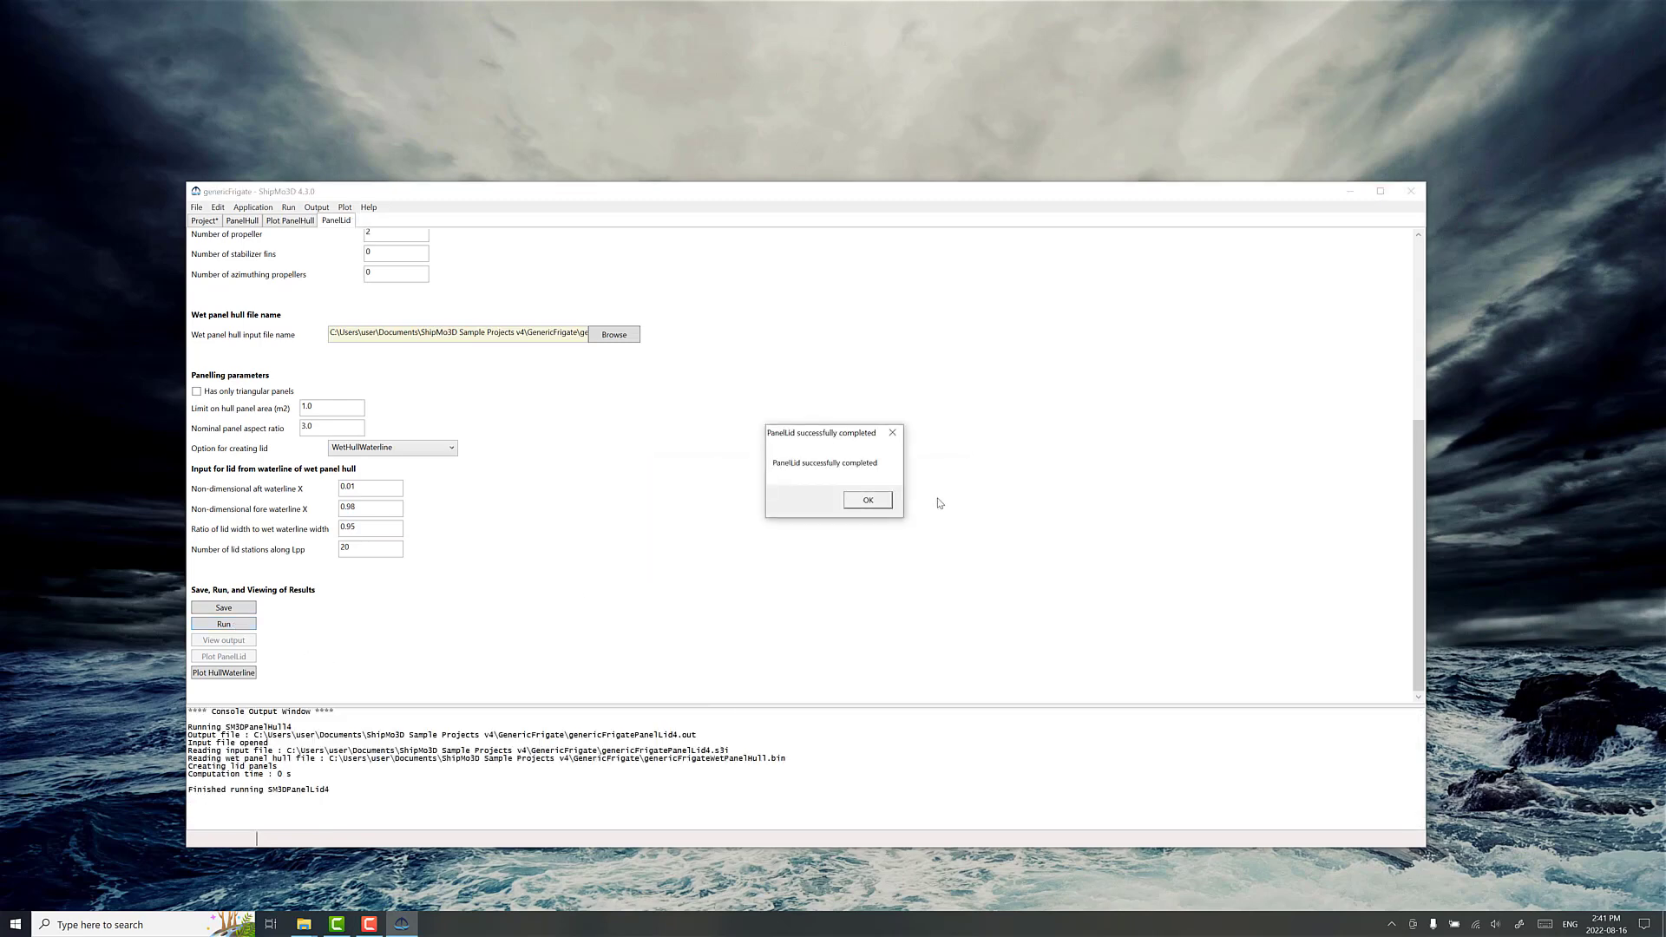
{"action": "left_click", "coordinate": [870, 499]}
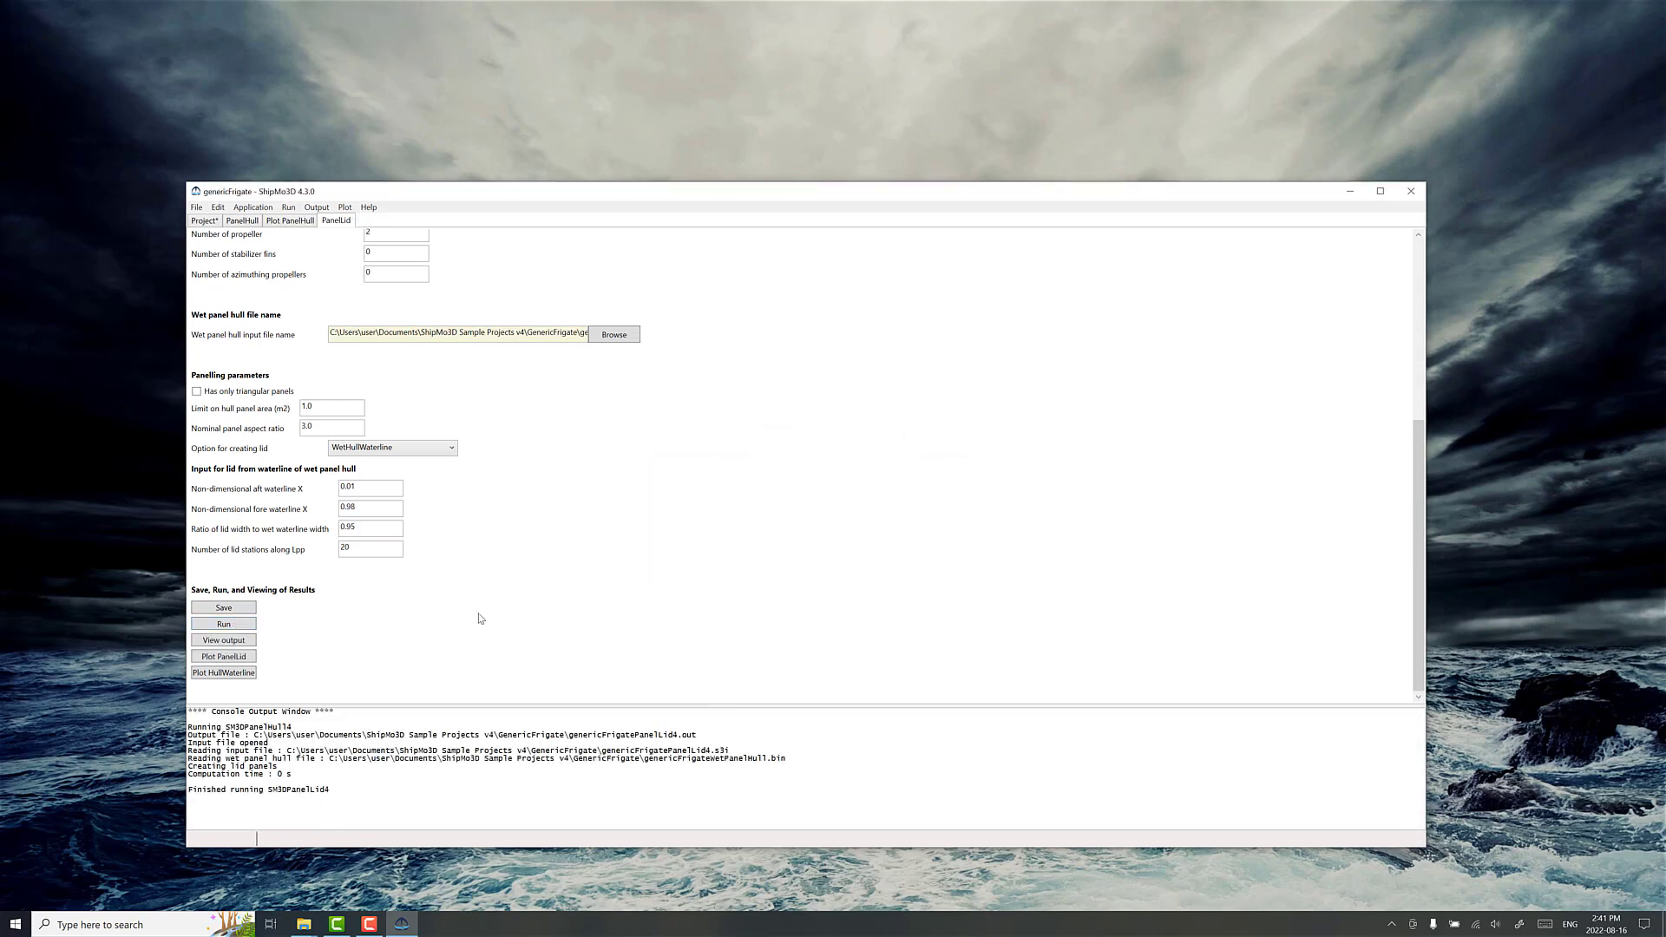
{"action": "left_click", "coordinate": [241, 659]}
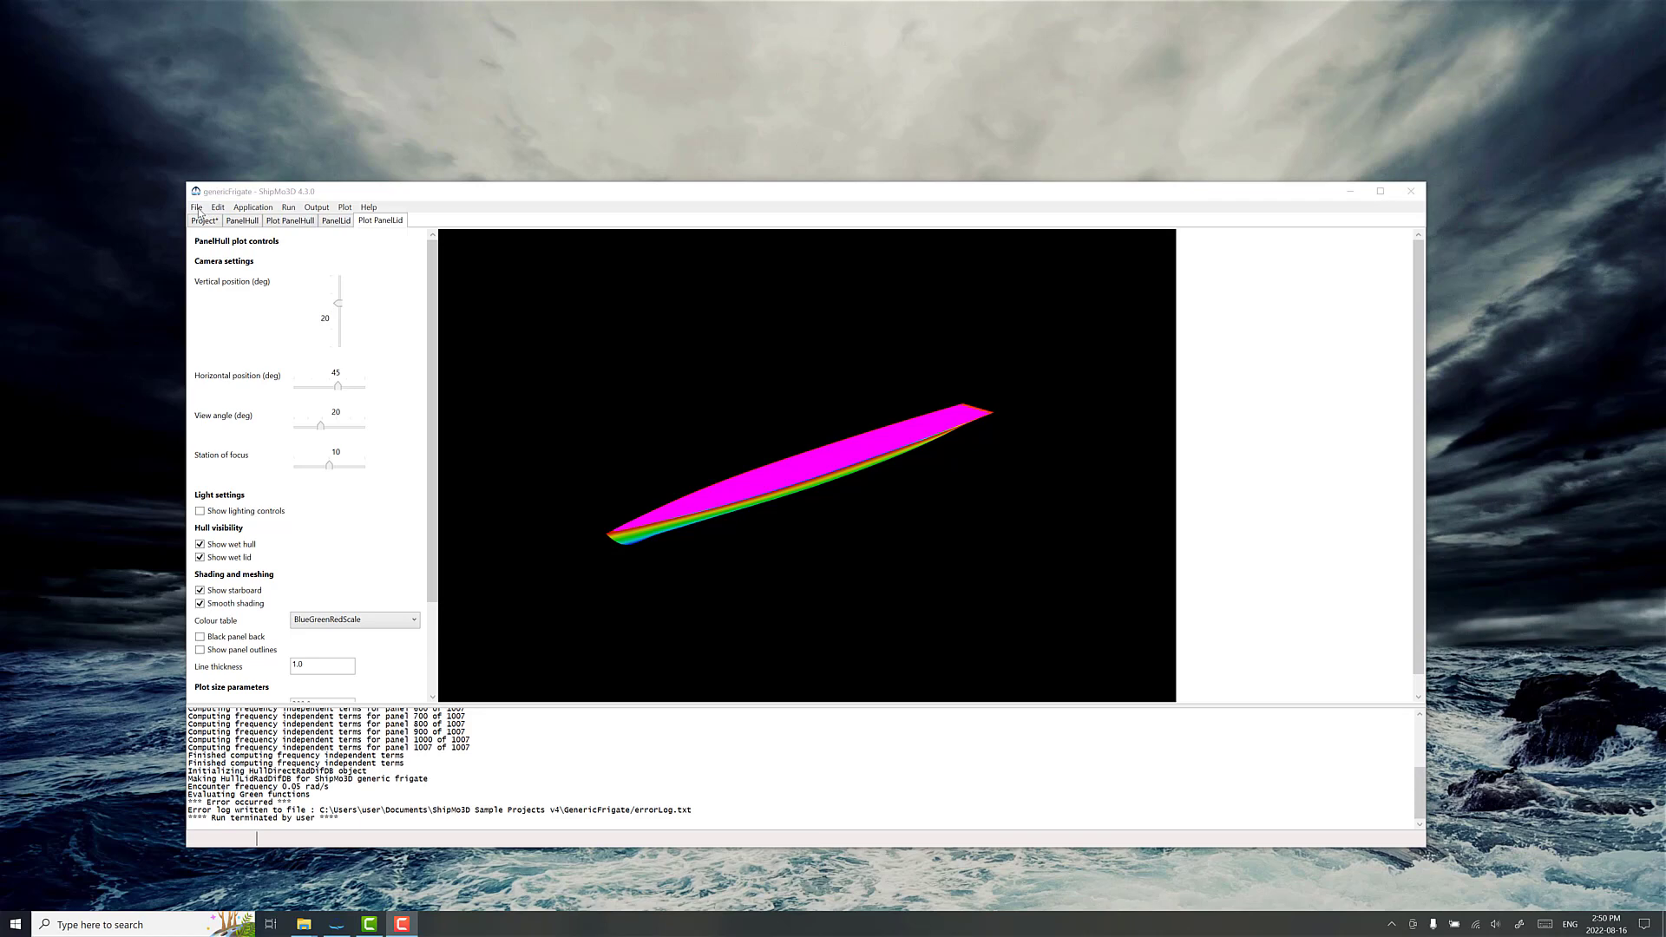
Add the existing RadDif data file genericFrigateRadDif4.s3i to the project
{"action": "left_click", "coordinate": [197, 209]}
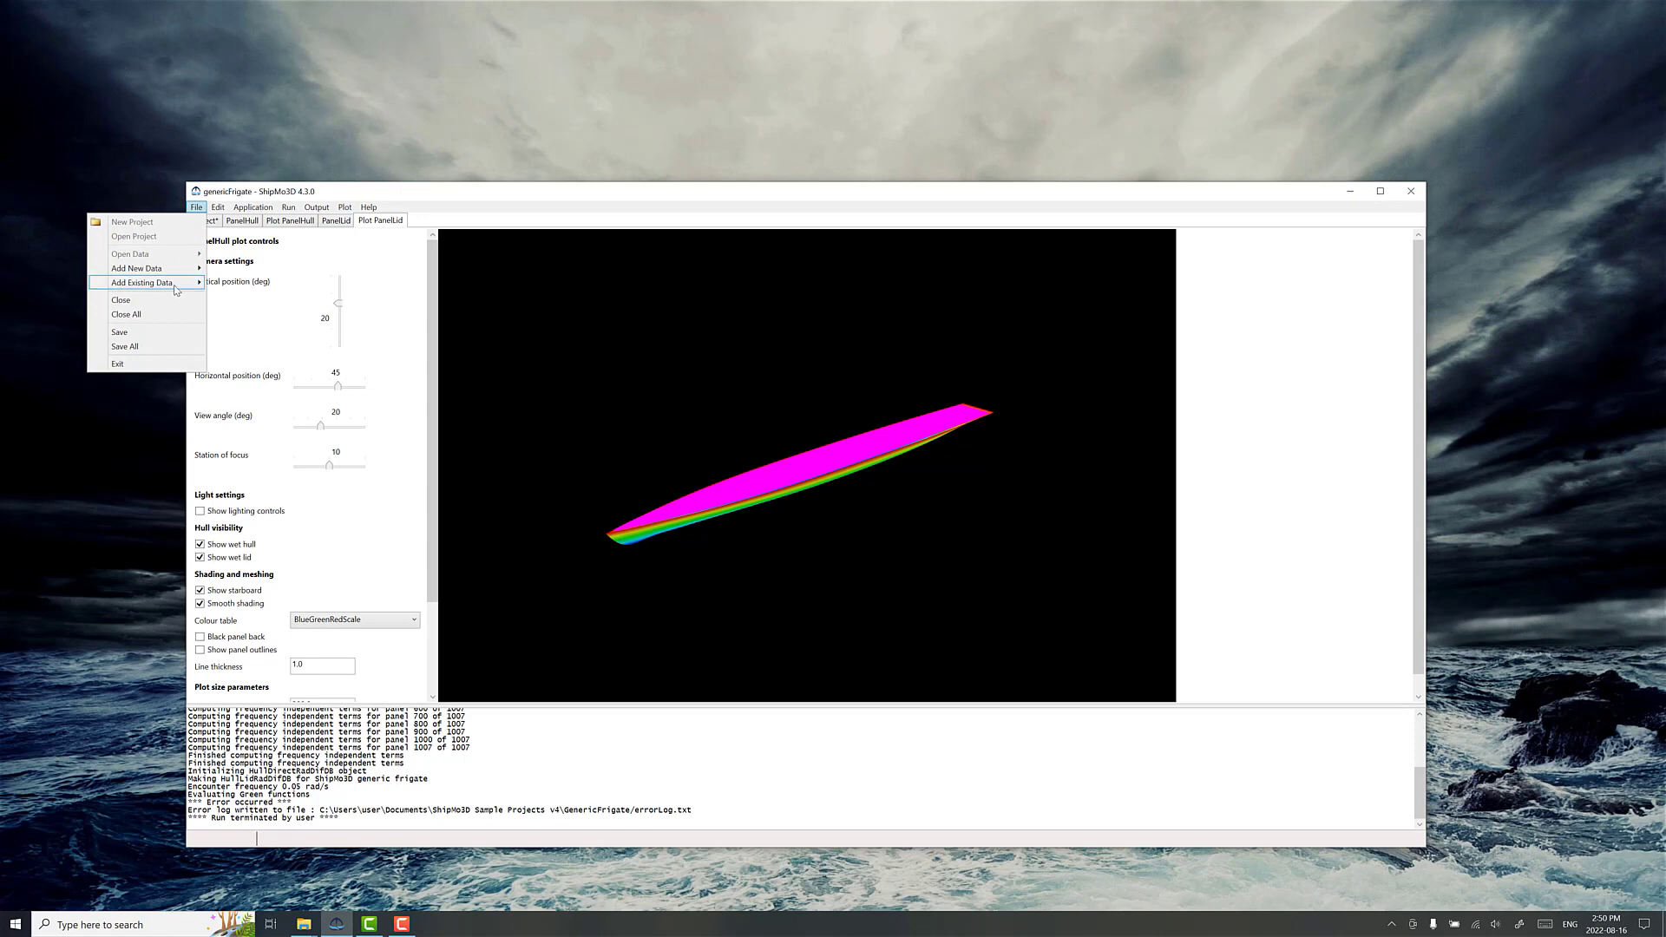
{"action": "mouse_move", "coordinate": [178, 287]}
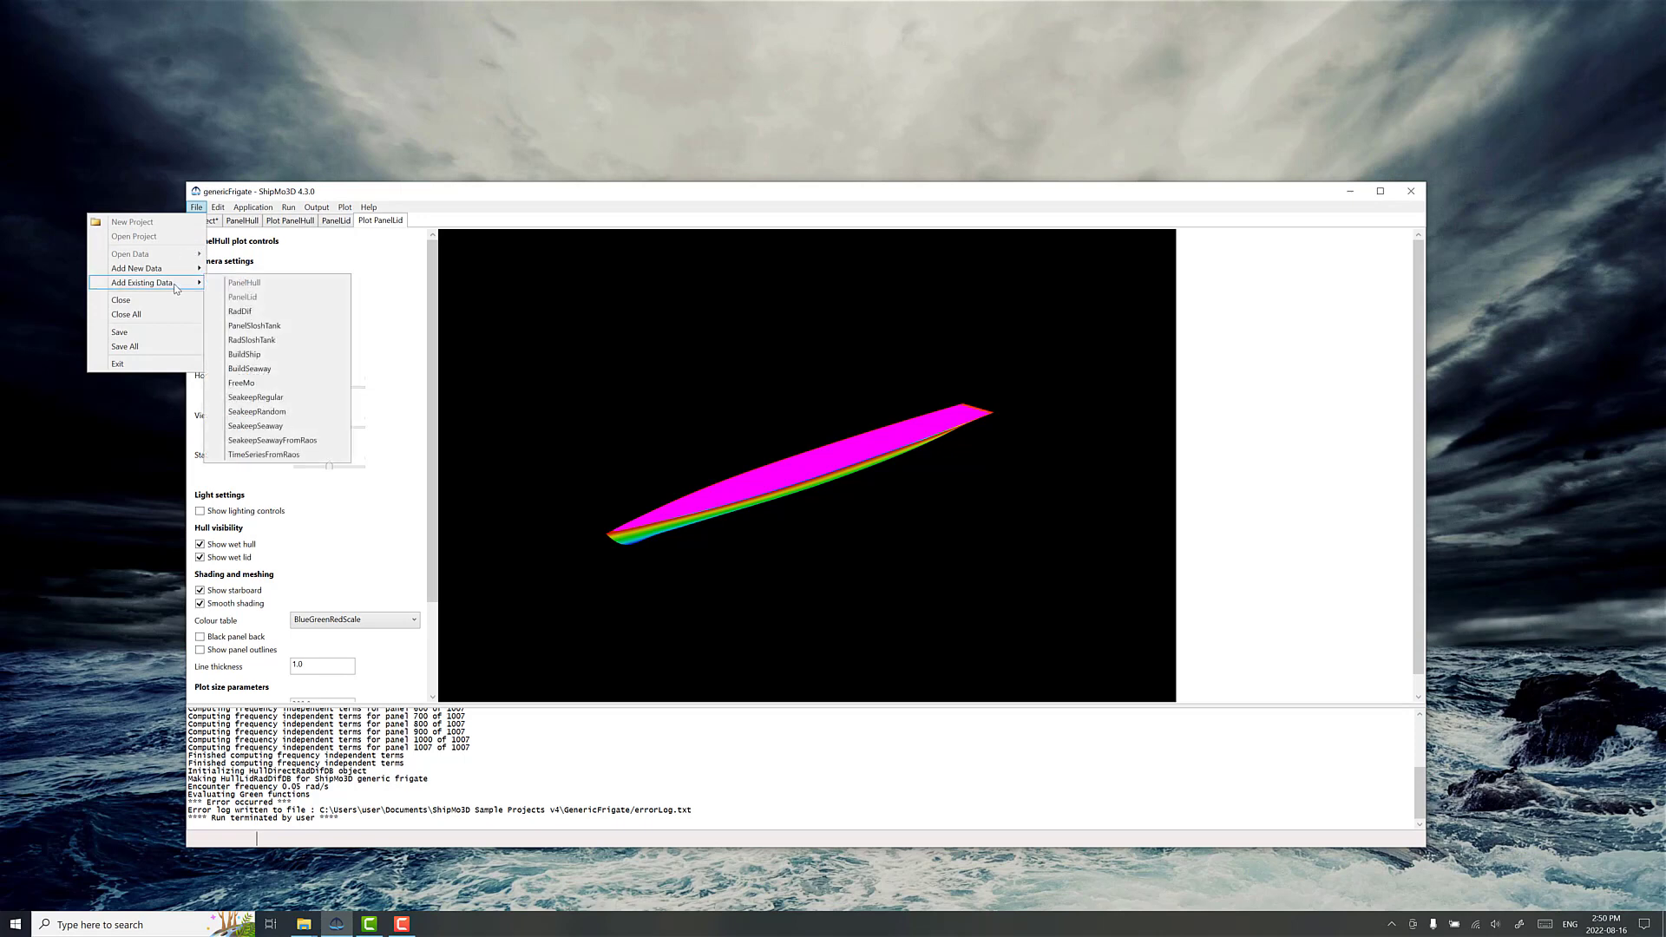
{"action": "left_click", "coordinate": [247, 314]}
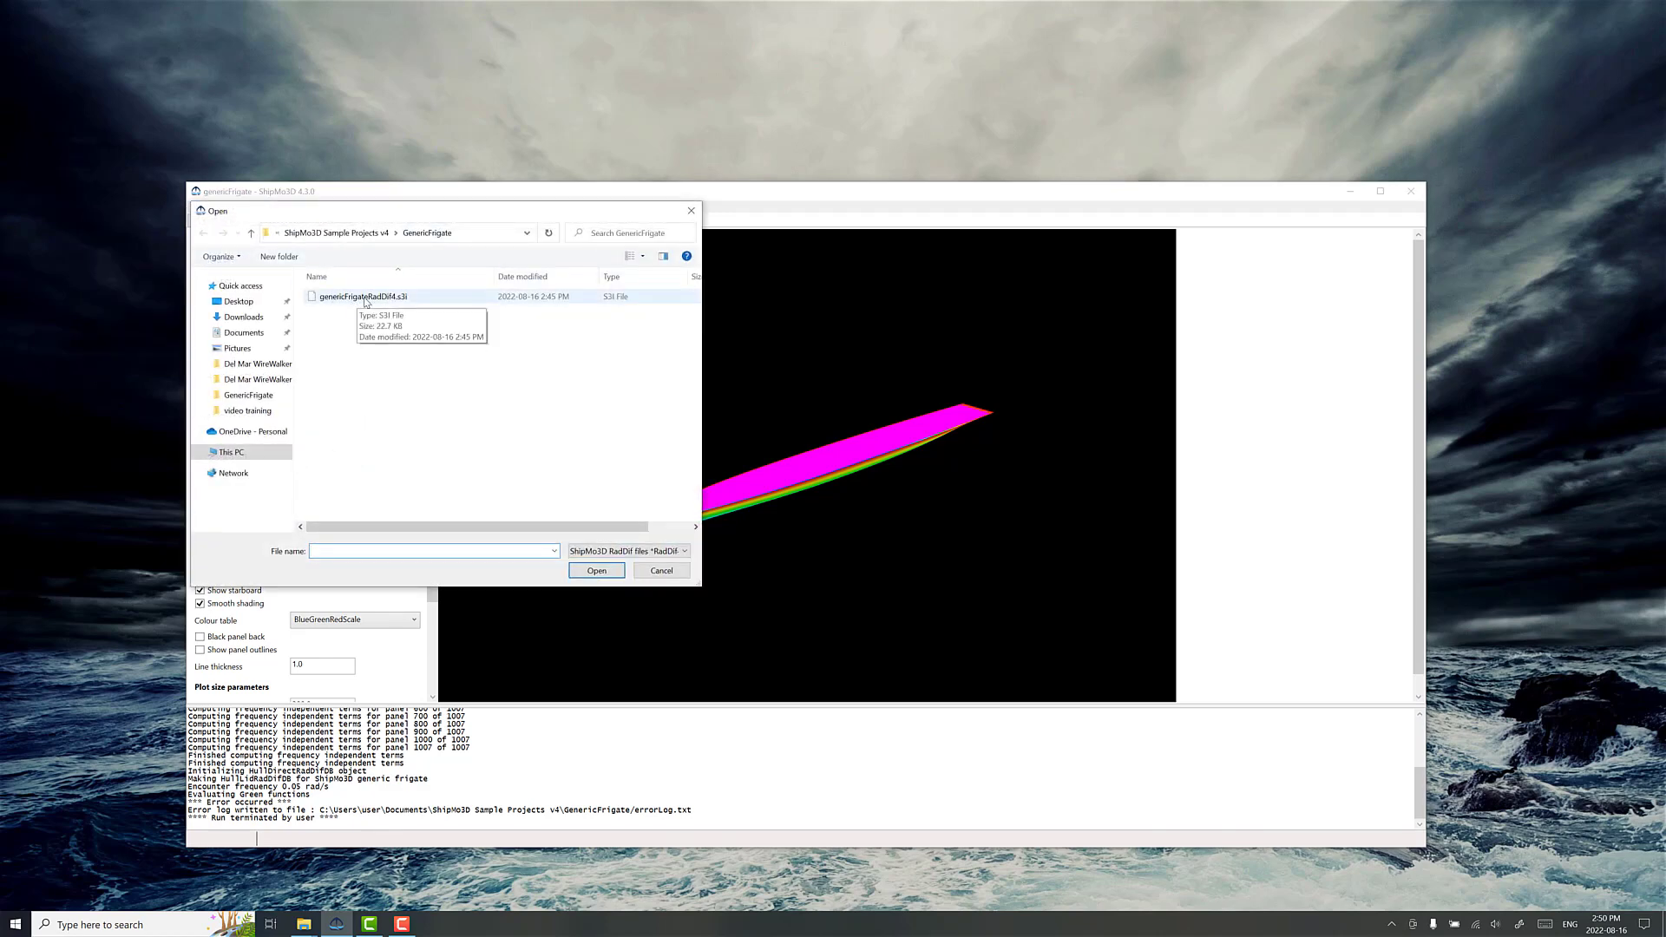
{"action": "left_click", "coordinate": [368, 300]}
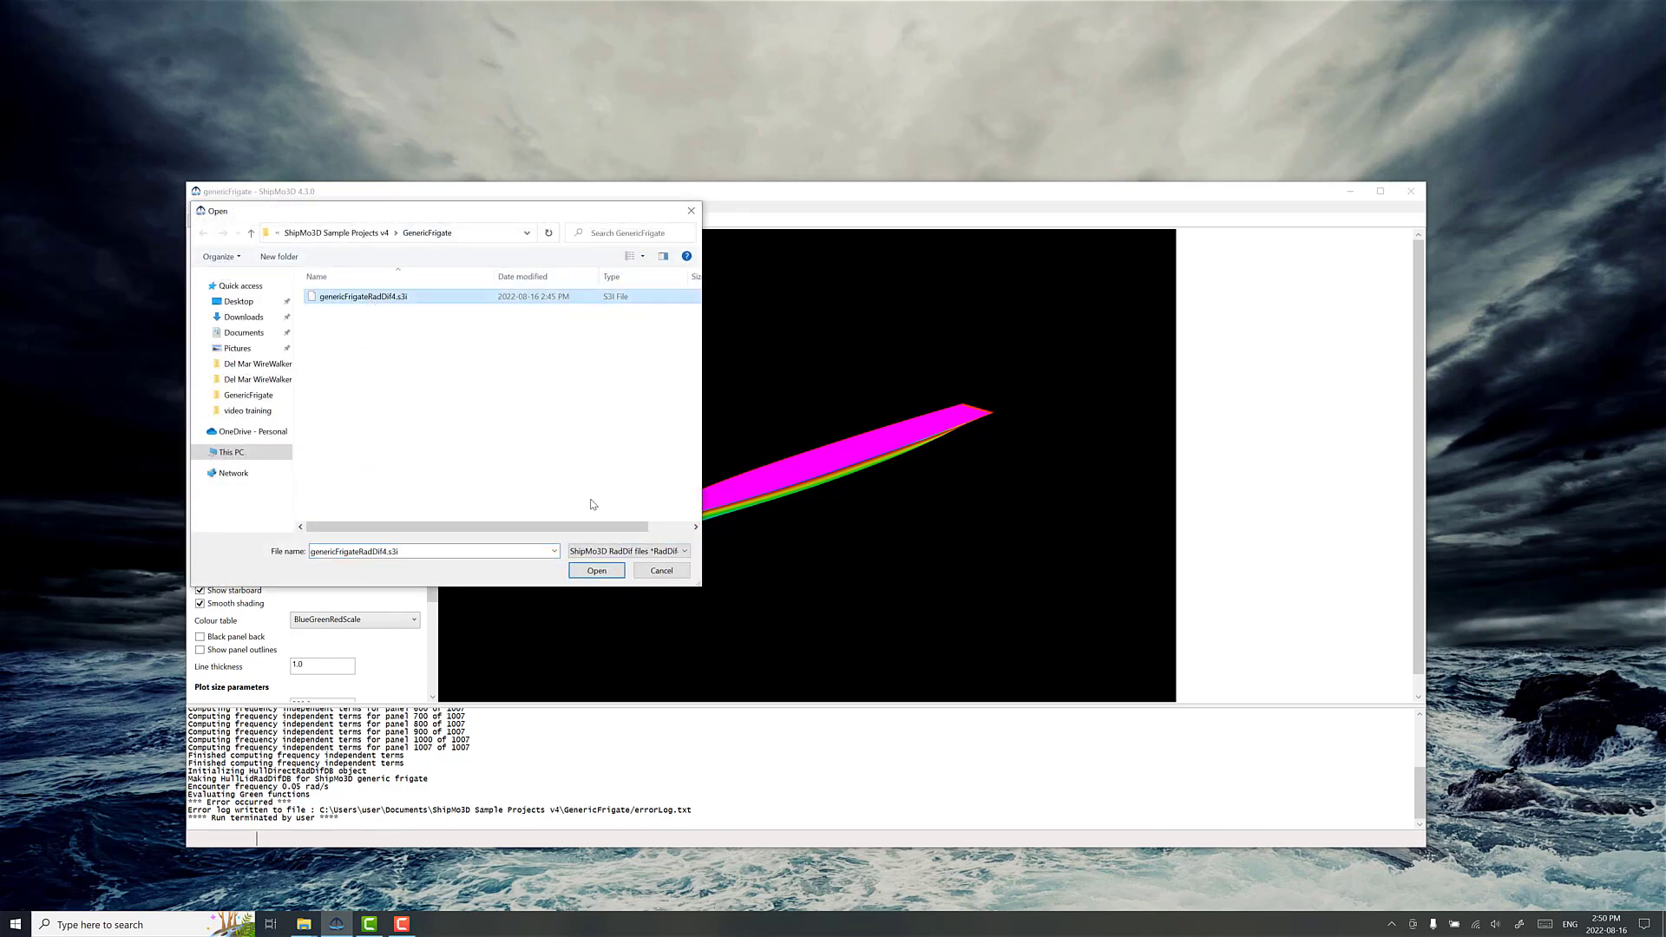
{"action": "left_click", "coordinate": [592, 573]}
Set the RadDif wet panel hull file to genericFrigateWetPanelHull.bin and the wet panel lid file to genericFrigateWetPanelLid.bin, both from the GenericFrigate folder
{"action": "scroll", "coordinate": [480, 313], "scroll_direction": "down", "scroll_amount": 3}
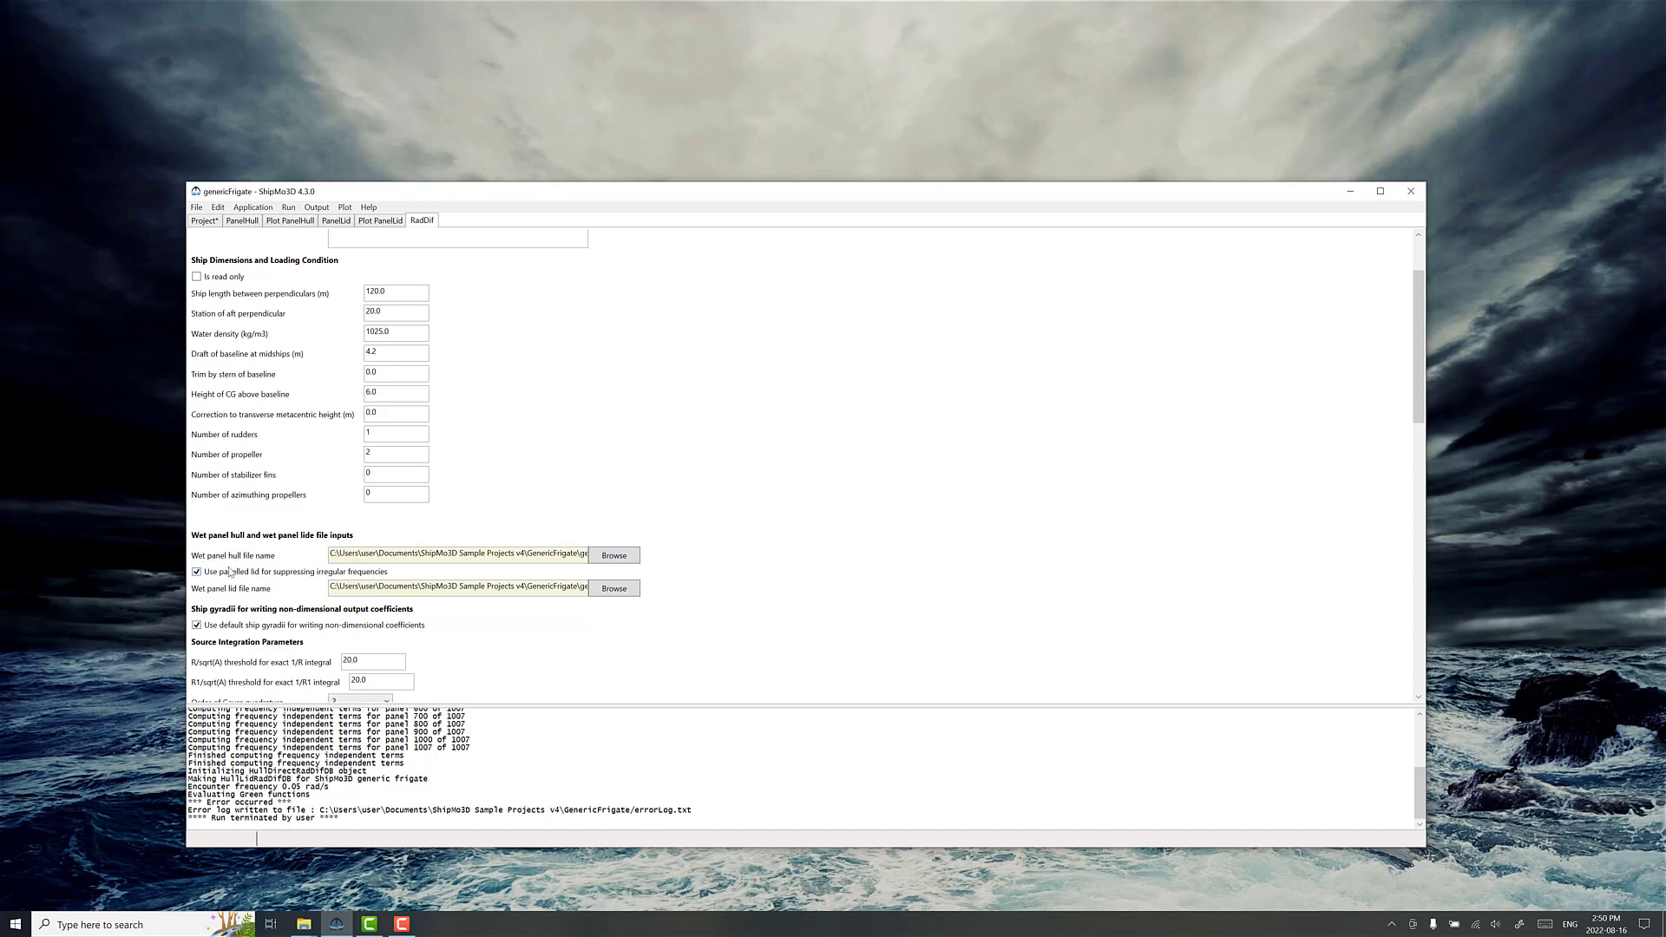
{"action": "left_click", "coordinate": [616, 556]}
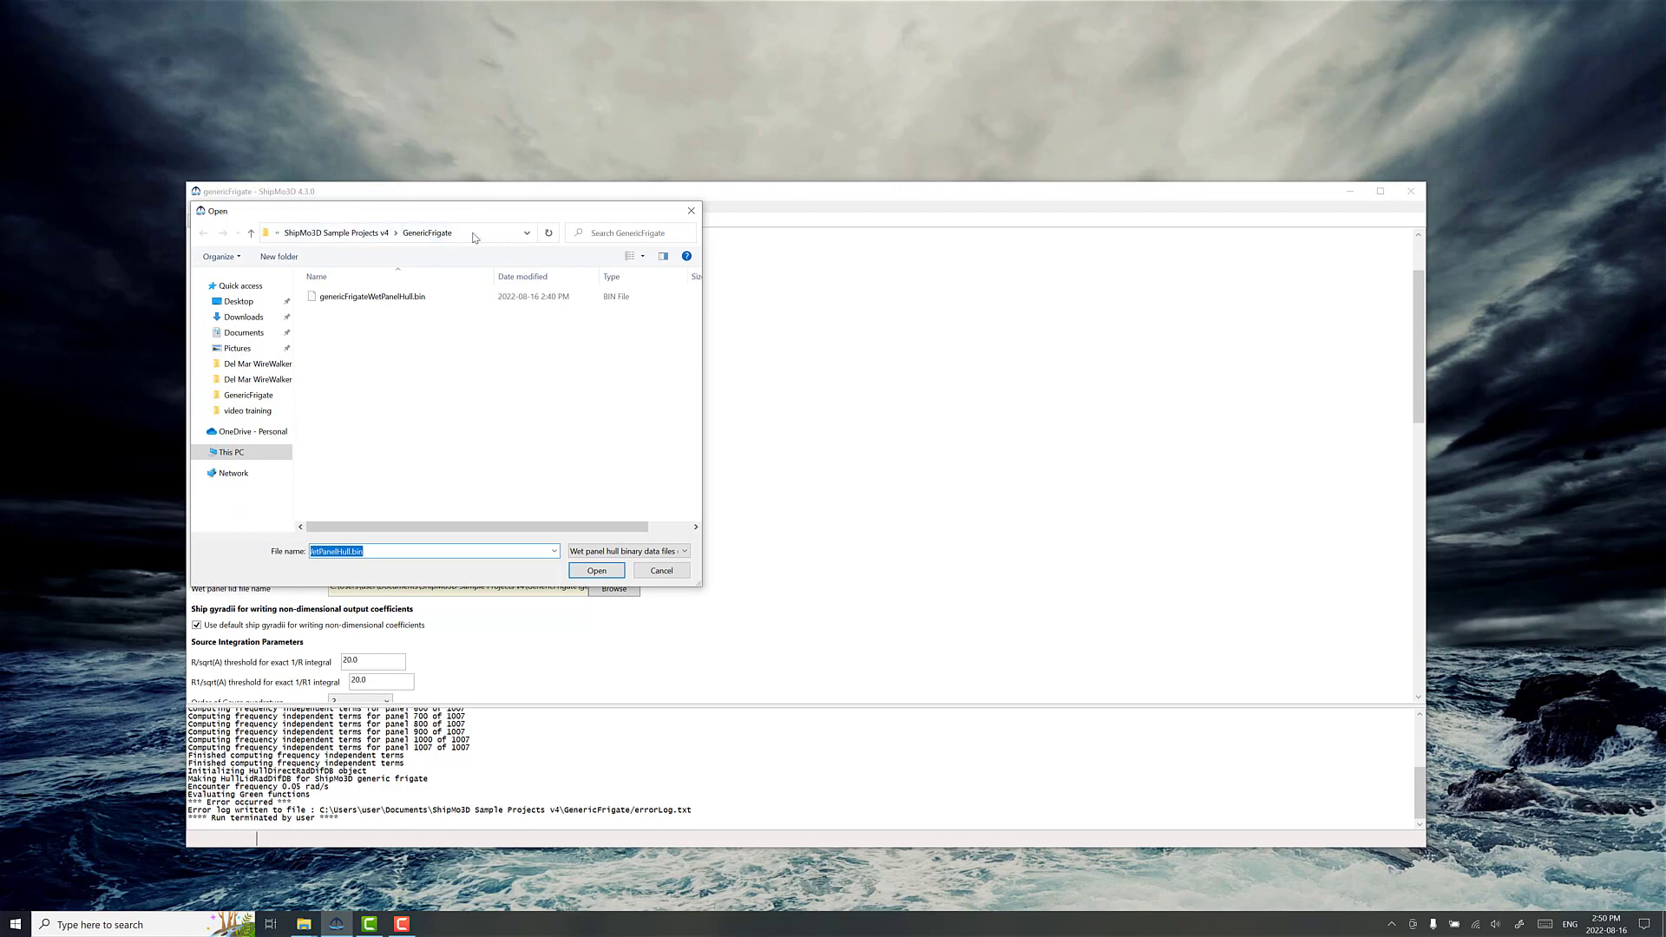
{"action": "left_click", "coordinate": [472, 236]}
{"action": "left_click", "coordinate": [353, 300]}
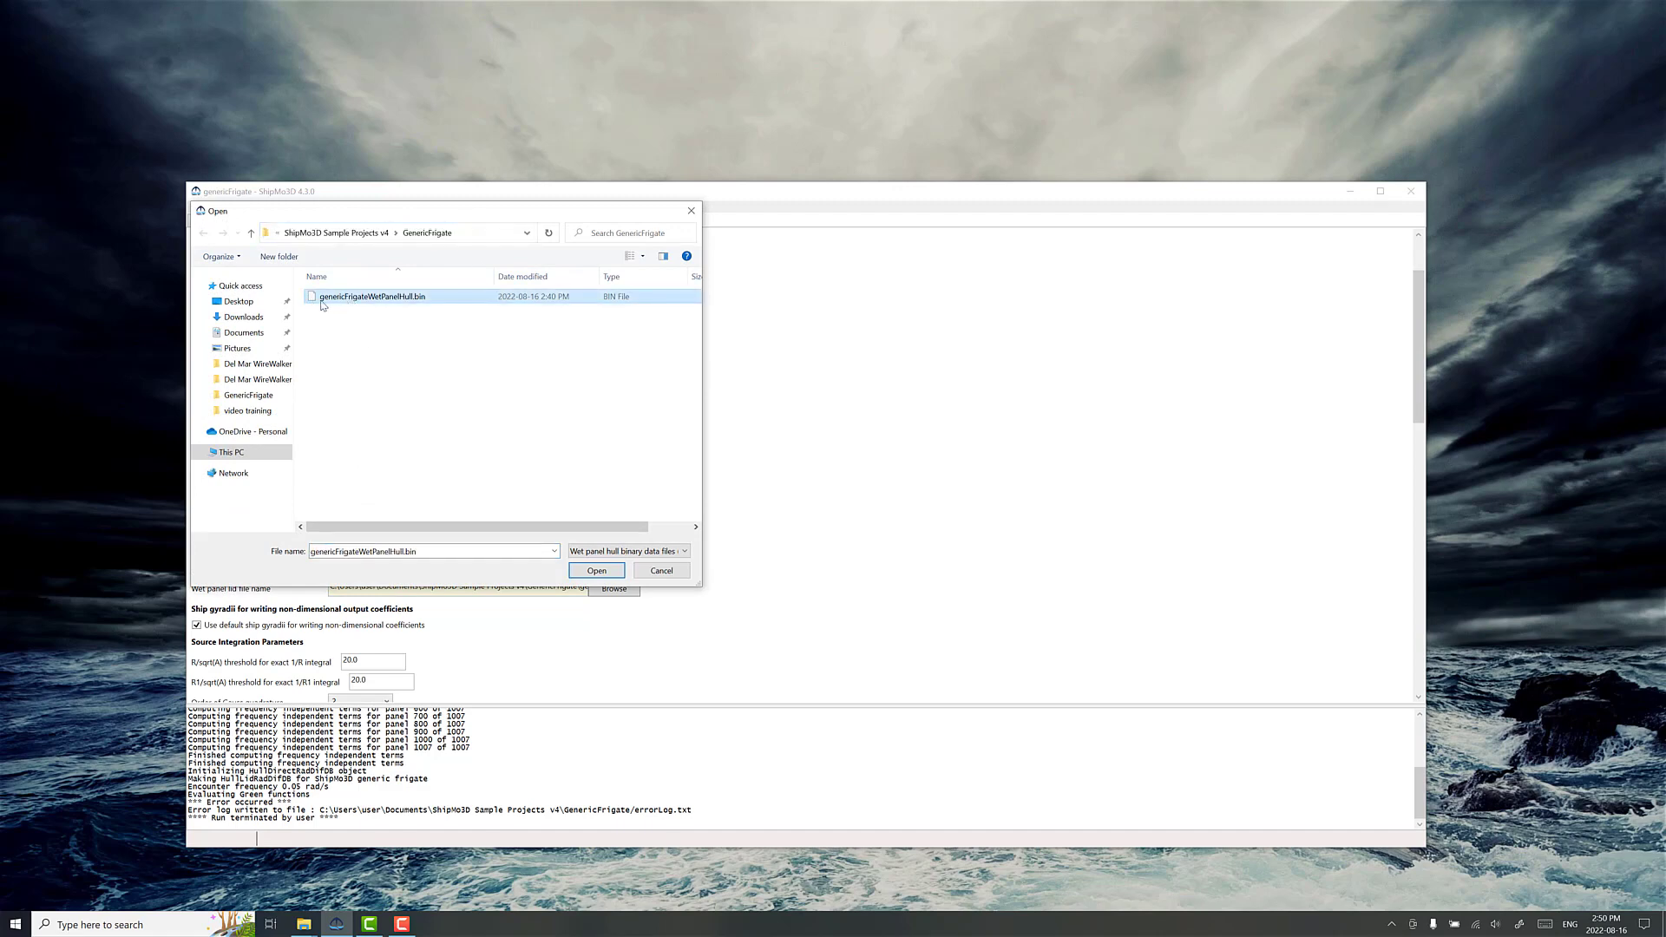
{"action": "left_click", "coordinate": [596, 571]}
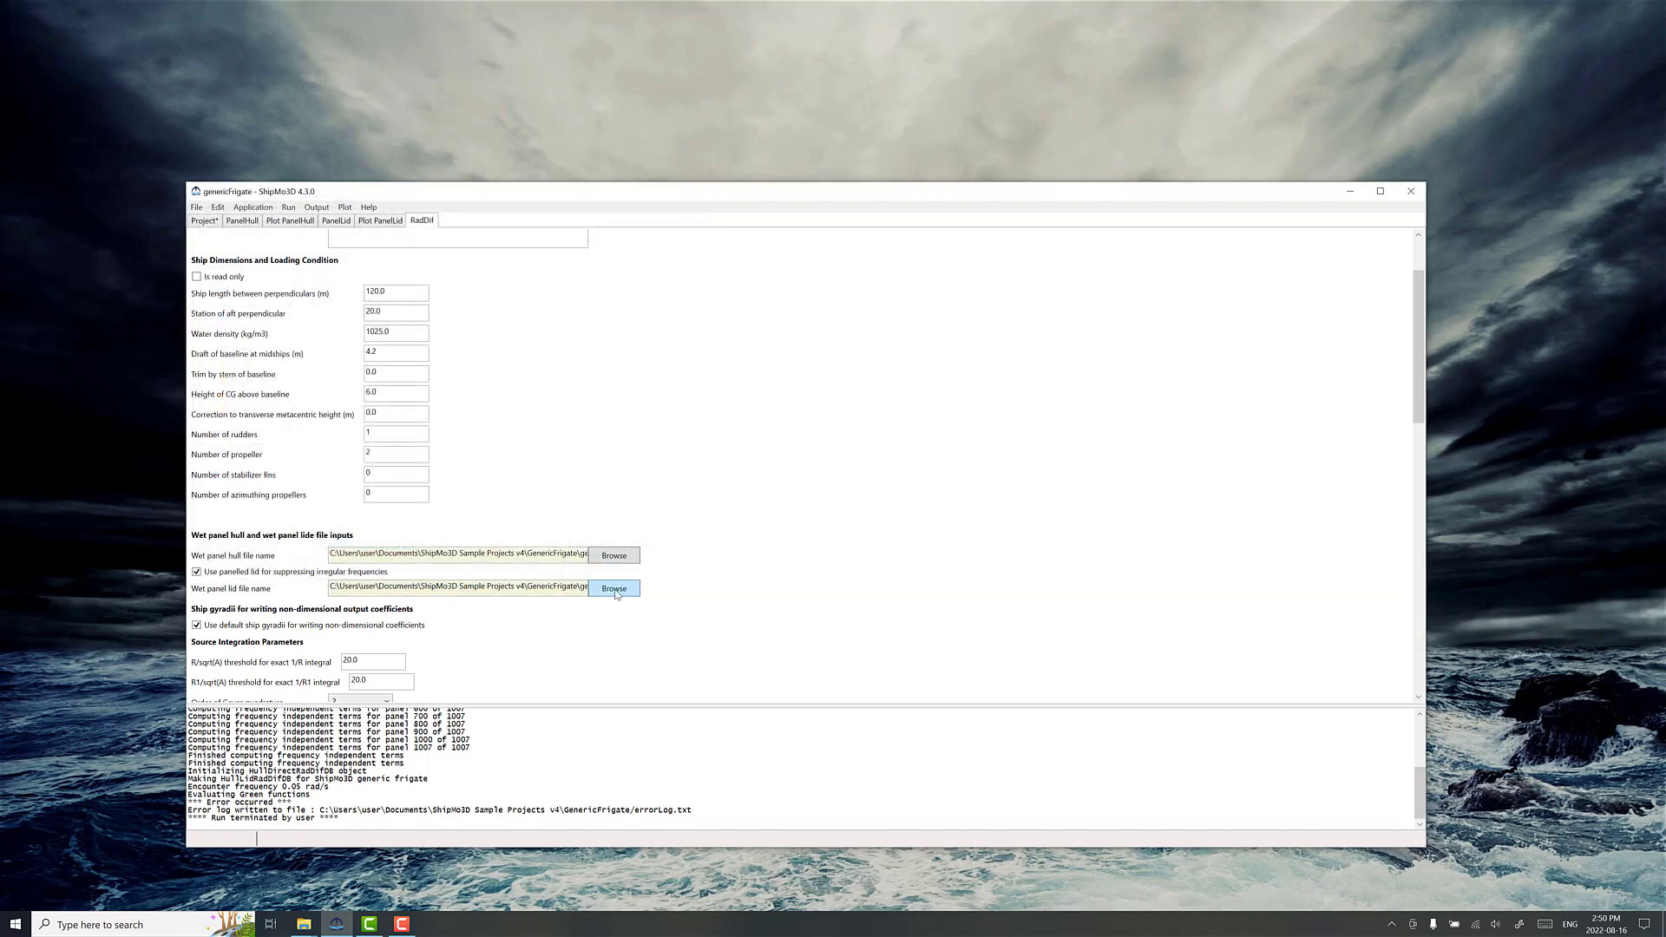
{"action": "left_click", "coordinate": [610, 590]}
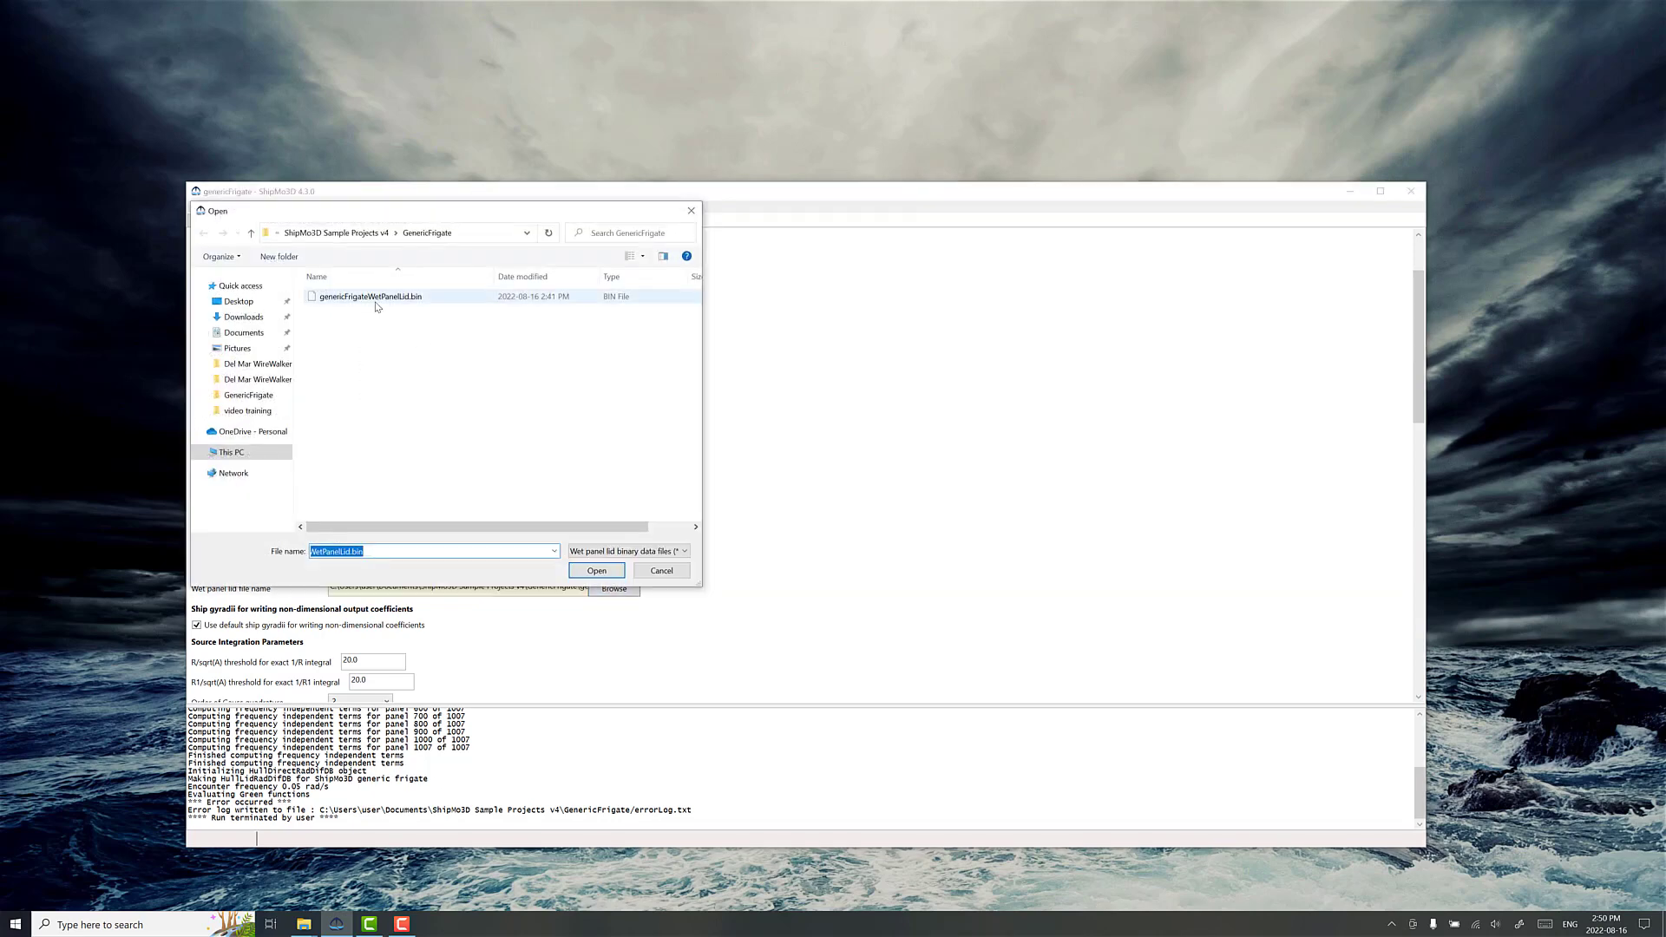
{"action": "left_click", "coordinate": [375, 299]}
{"action": "left_click", "coordinate": [586, 576]}
Review the RadDif frequency, speed and sea direction ranges, run the computation and plot the radiation coefficients
{"action": "scroll", "coordinate": [413, 449], "scroll_direction": "down", "scroll_amount": 3}
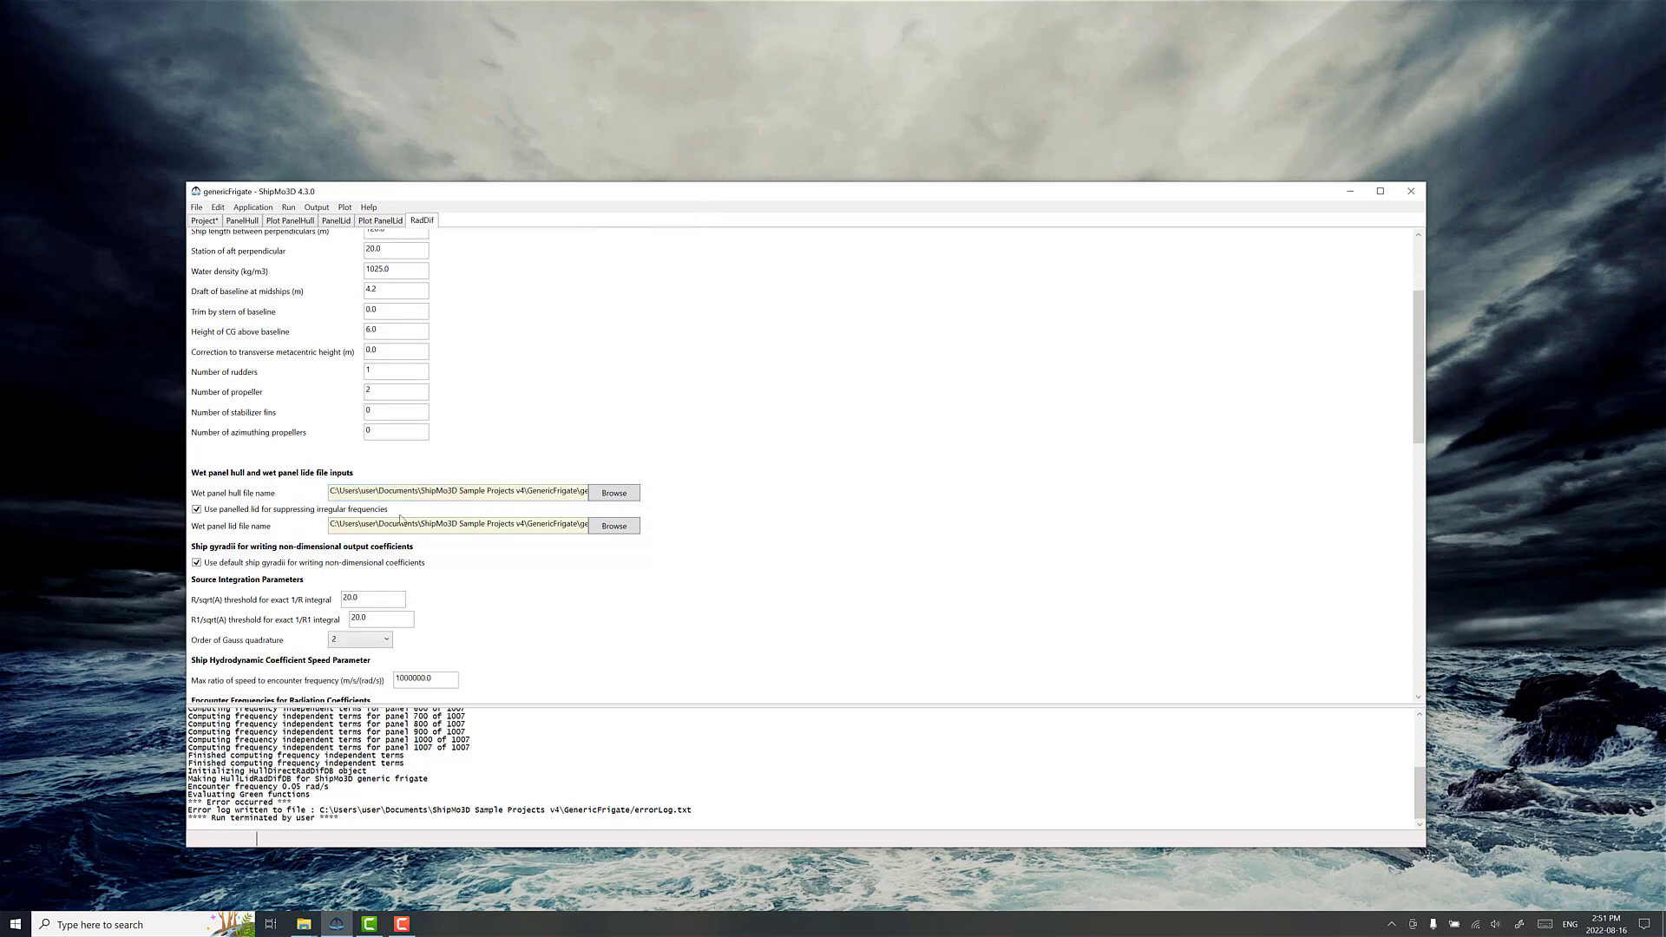
{"action": "scroll", "coordinate": [413, 449], "scroll_direction": "down", "scroll_amount": 10}
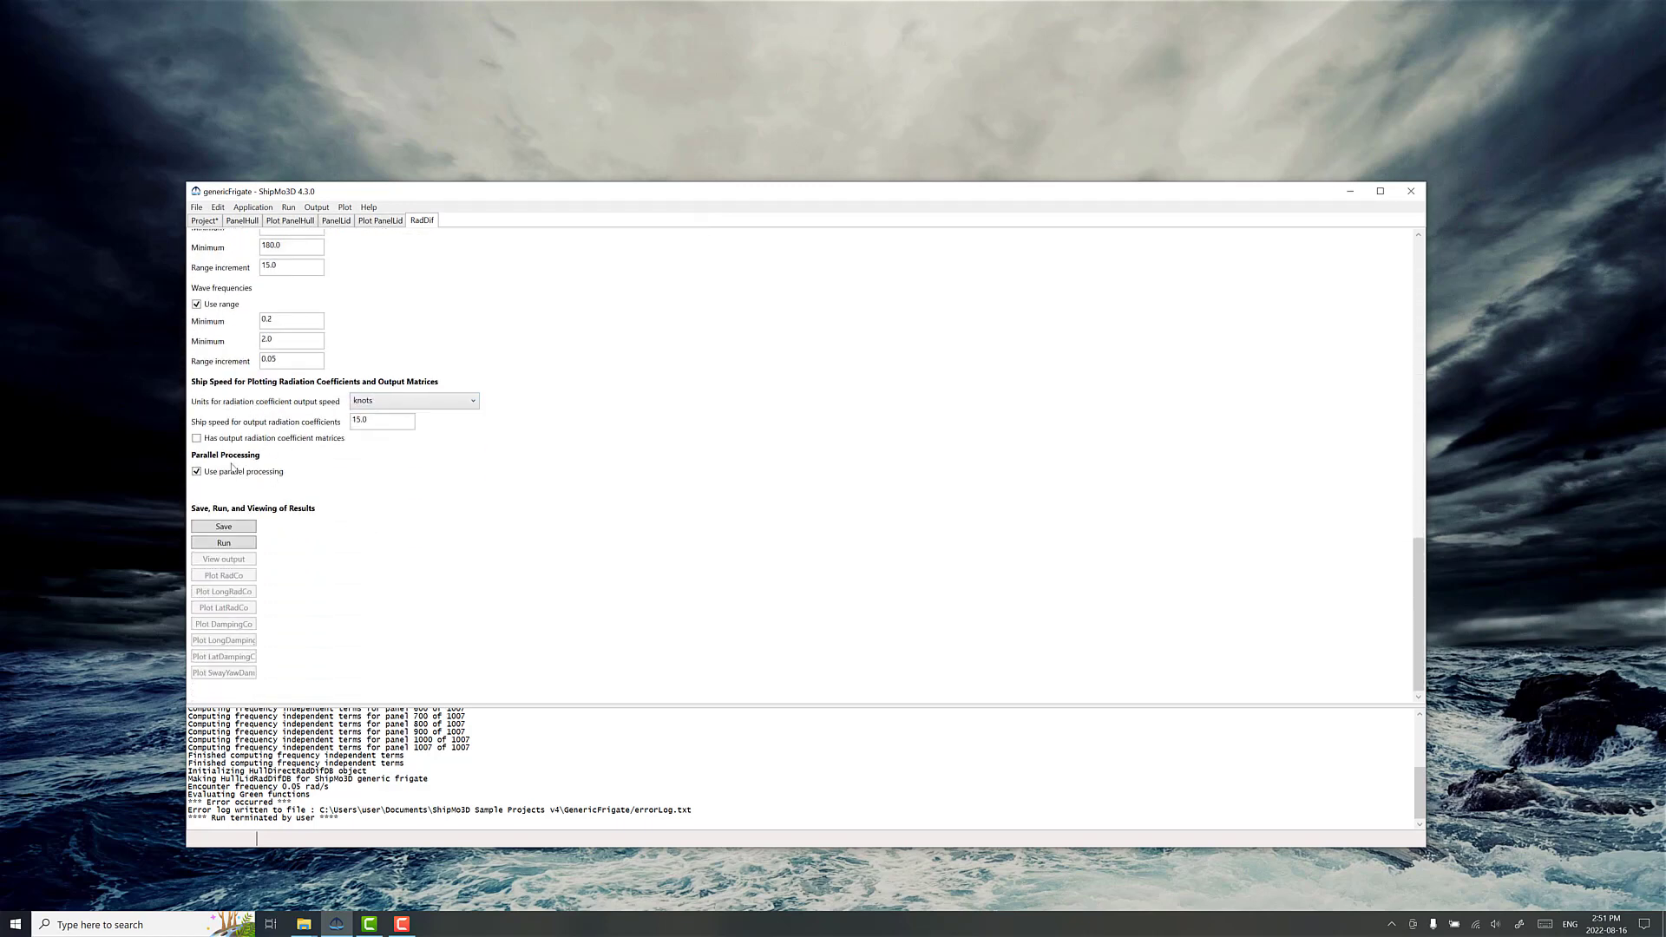
{"action": "scroll", "coordinate": [233, 399], "scroll_direction": "up", "scroll_amount": 2}
{"action": "scroll", "coordinate": [241, 372], "scroll_direction": "up", "scroll_amount": 2}
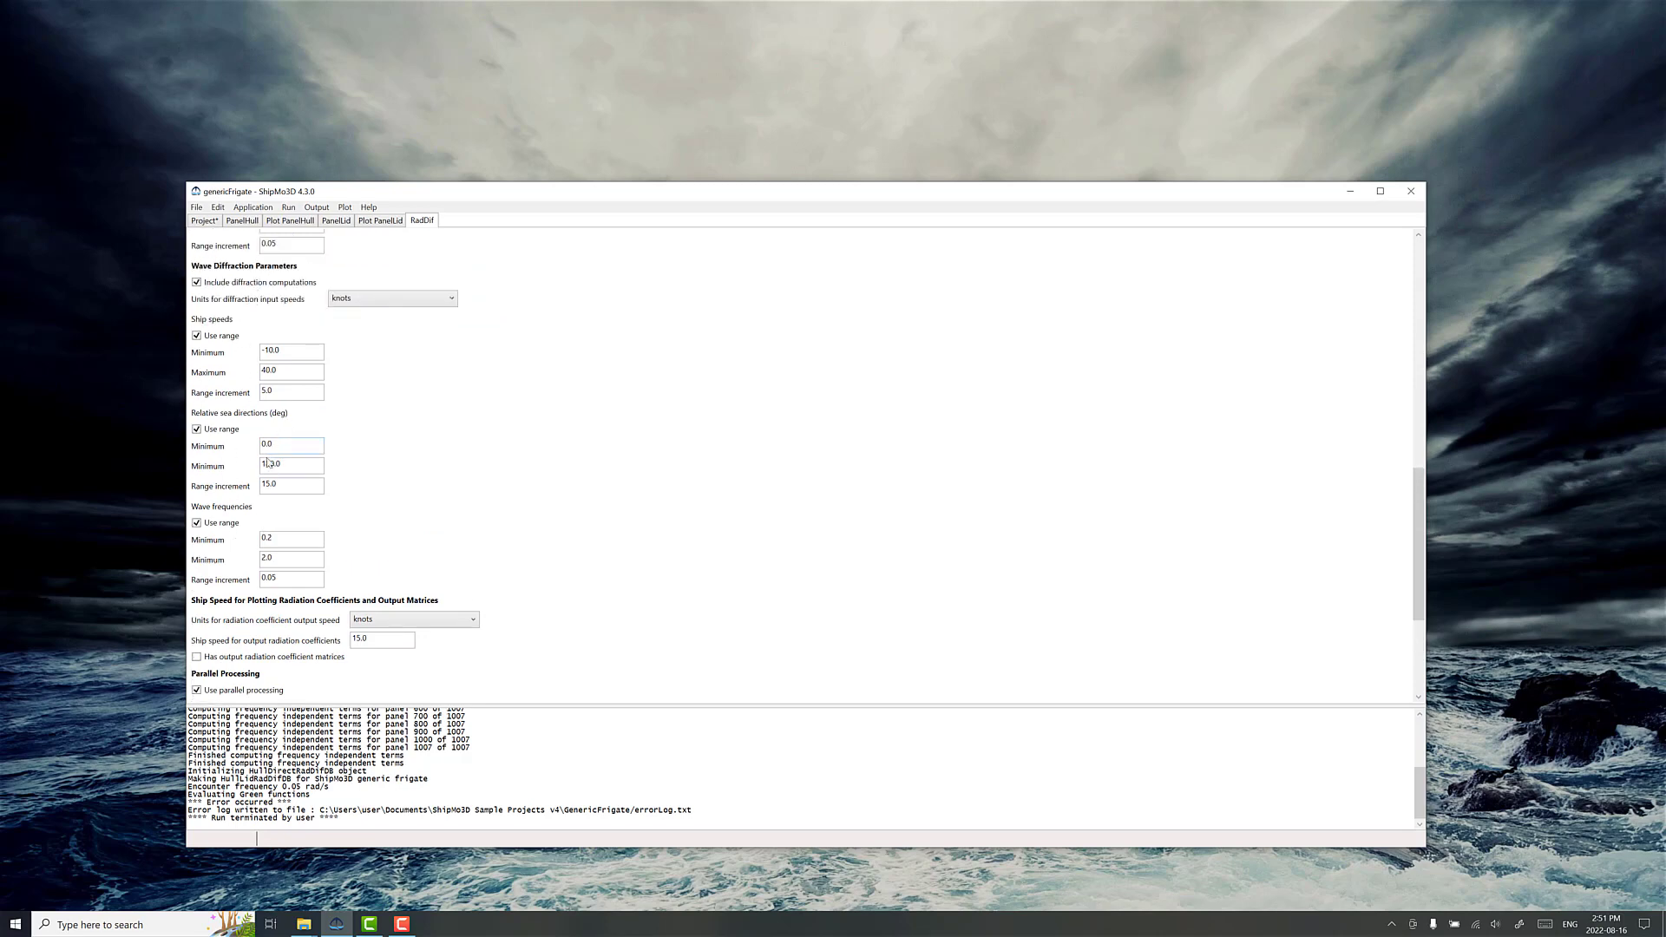
{"action": "scroll", "coordinate": [267, 463], "scroll_direction": "up", "scroll_amount": 3}
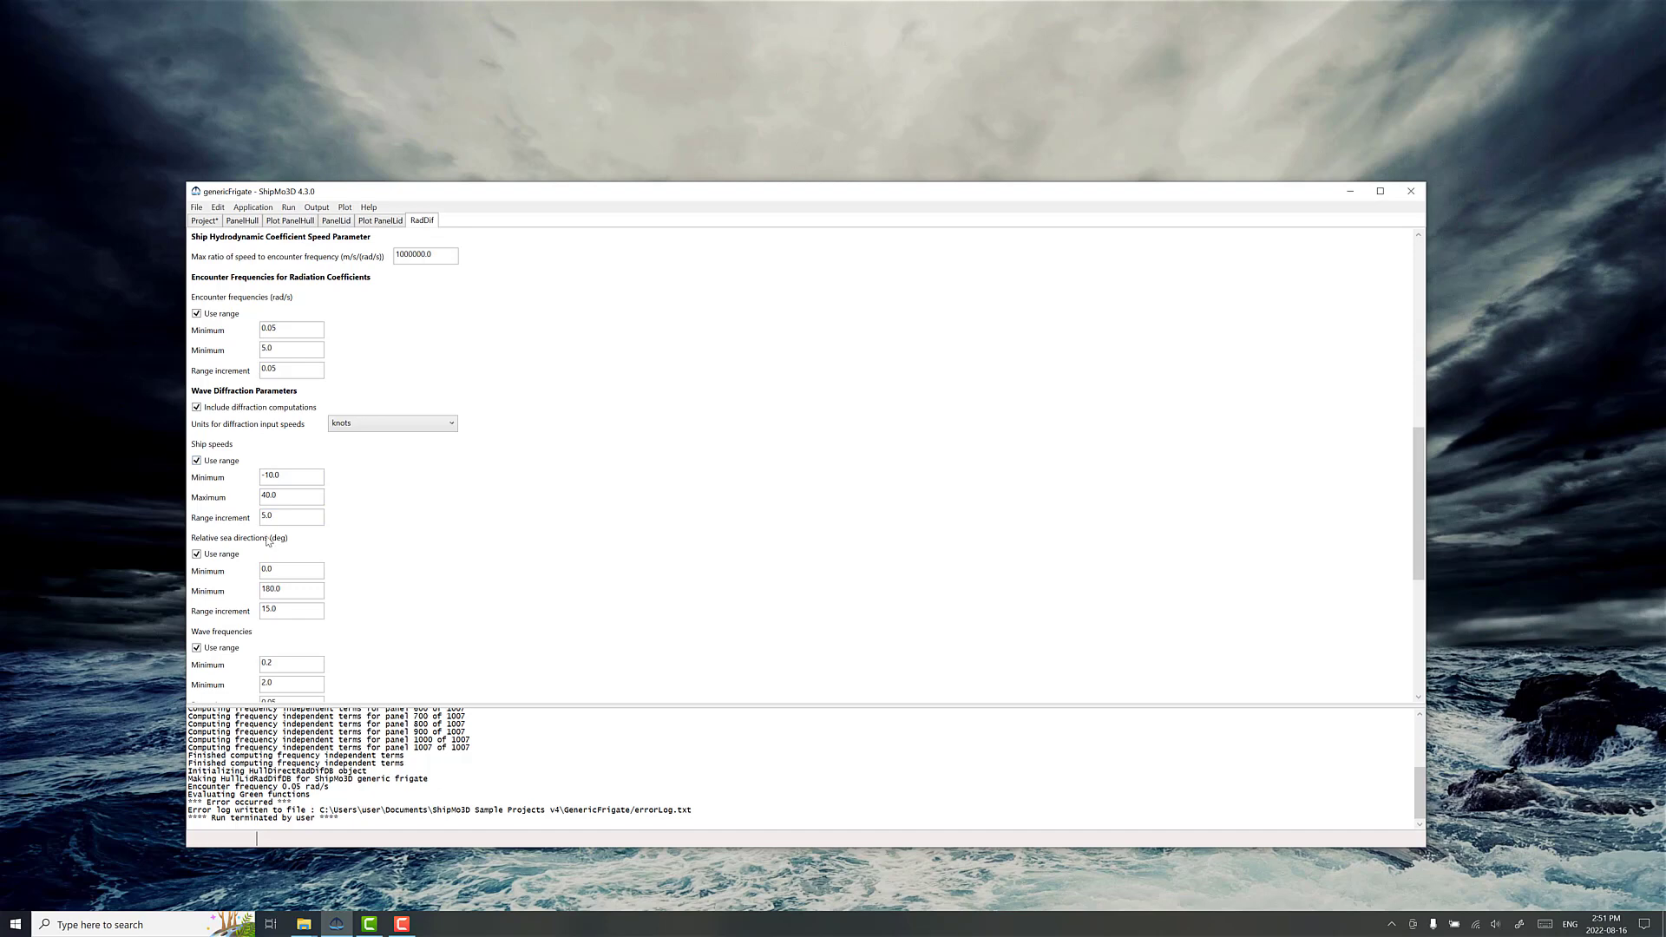
{"action": "scroll", "coordinate": [260, 545], "scroll_direction": "down", "scroll_amount": 7}
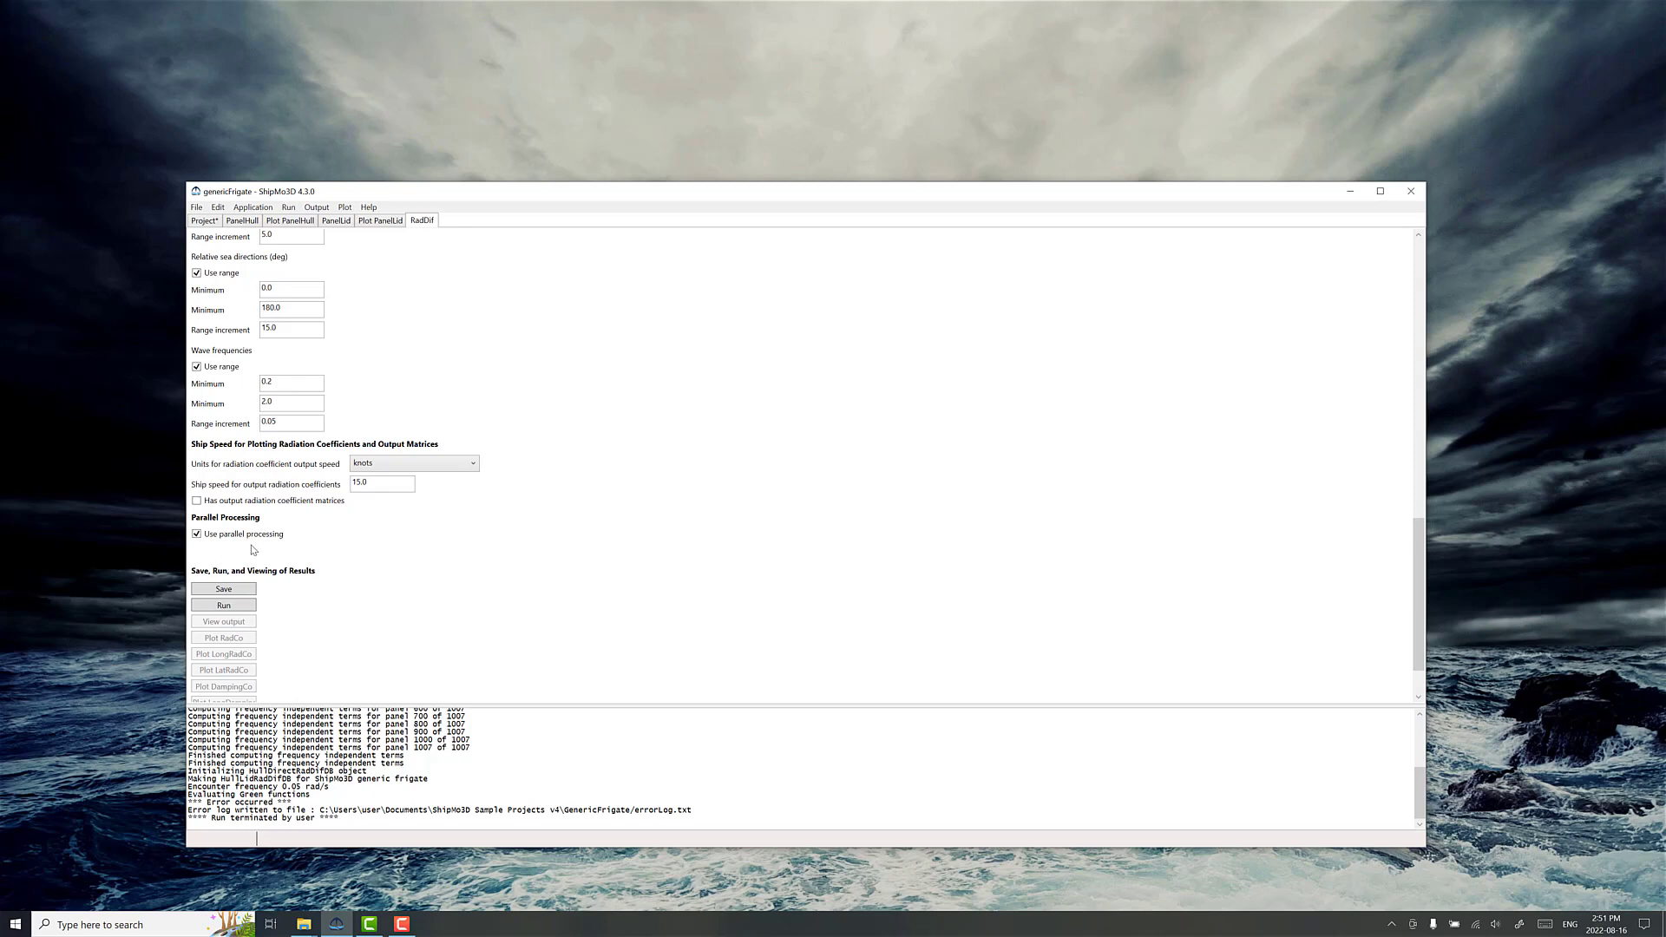
{"action": "left_click", "coordinate": [223, 605]}
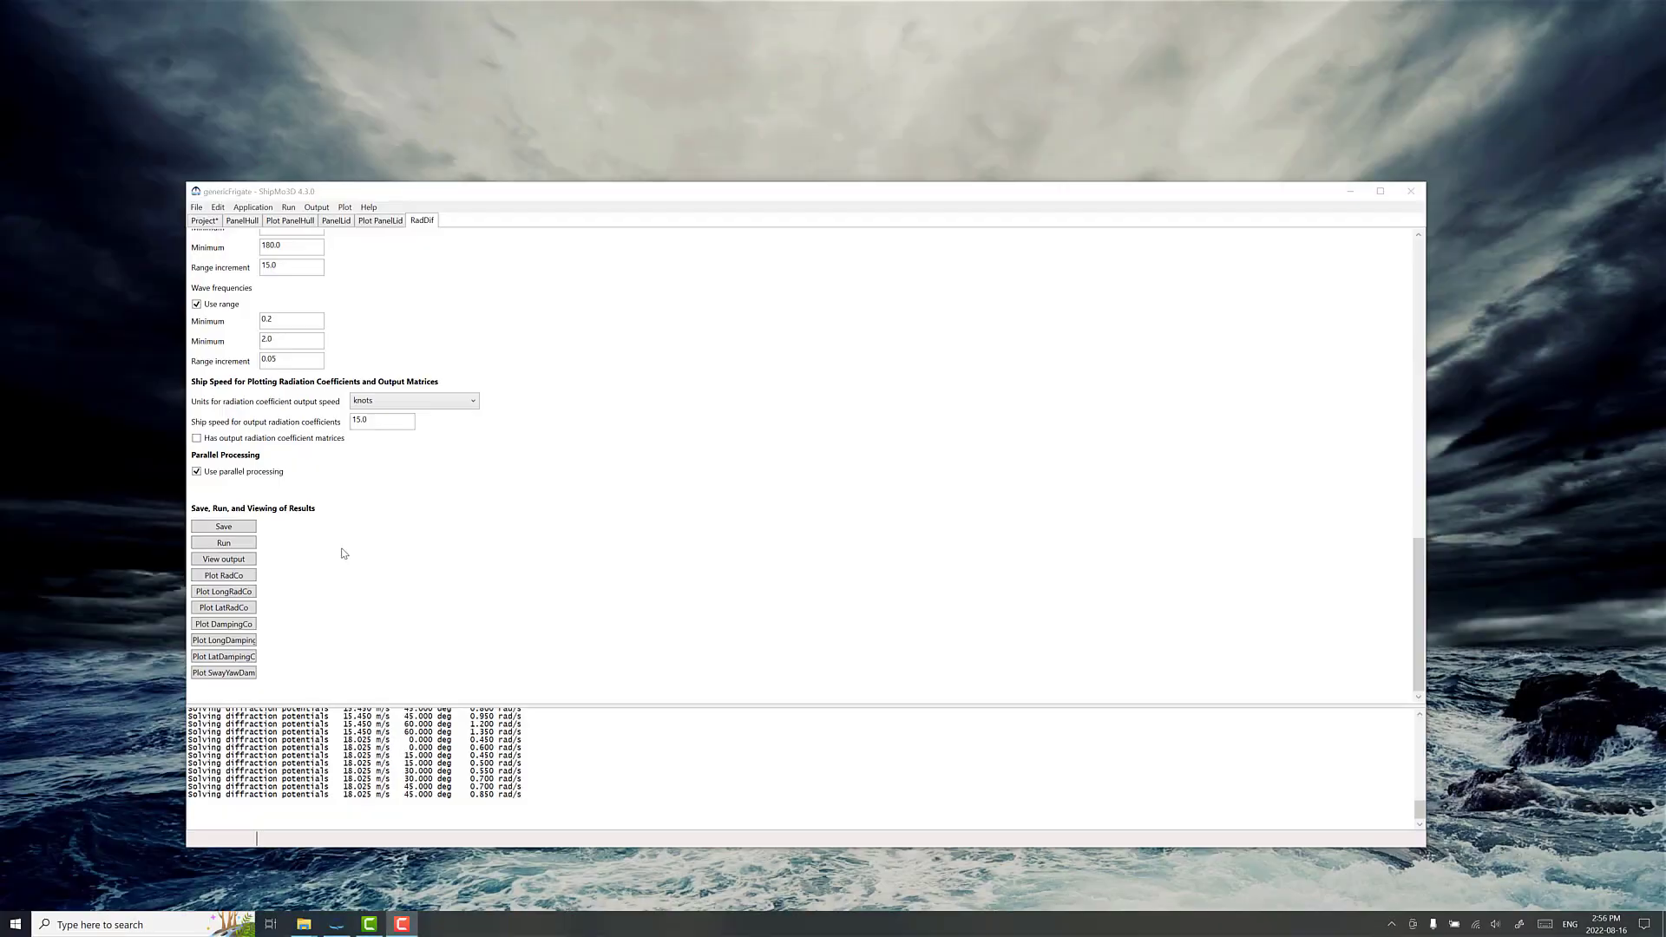
{"action": "left_click", "coordinate": [238, 581]}
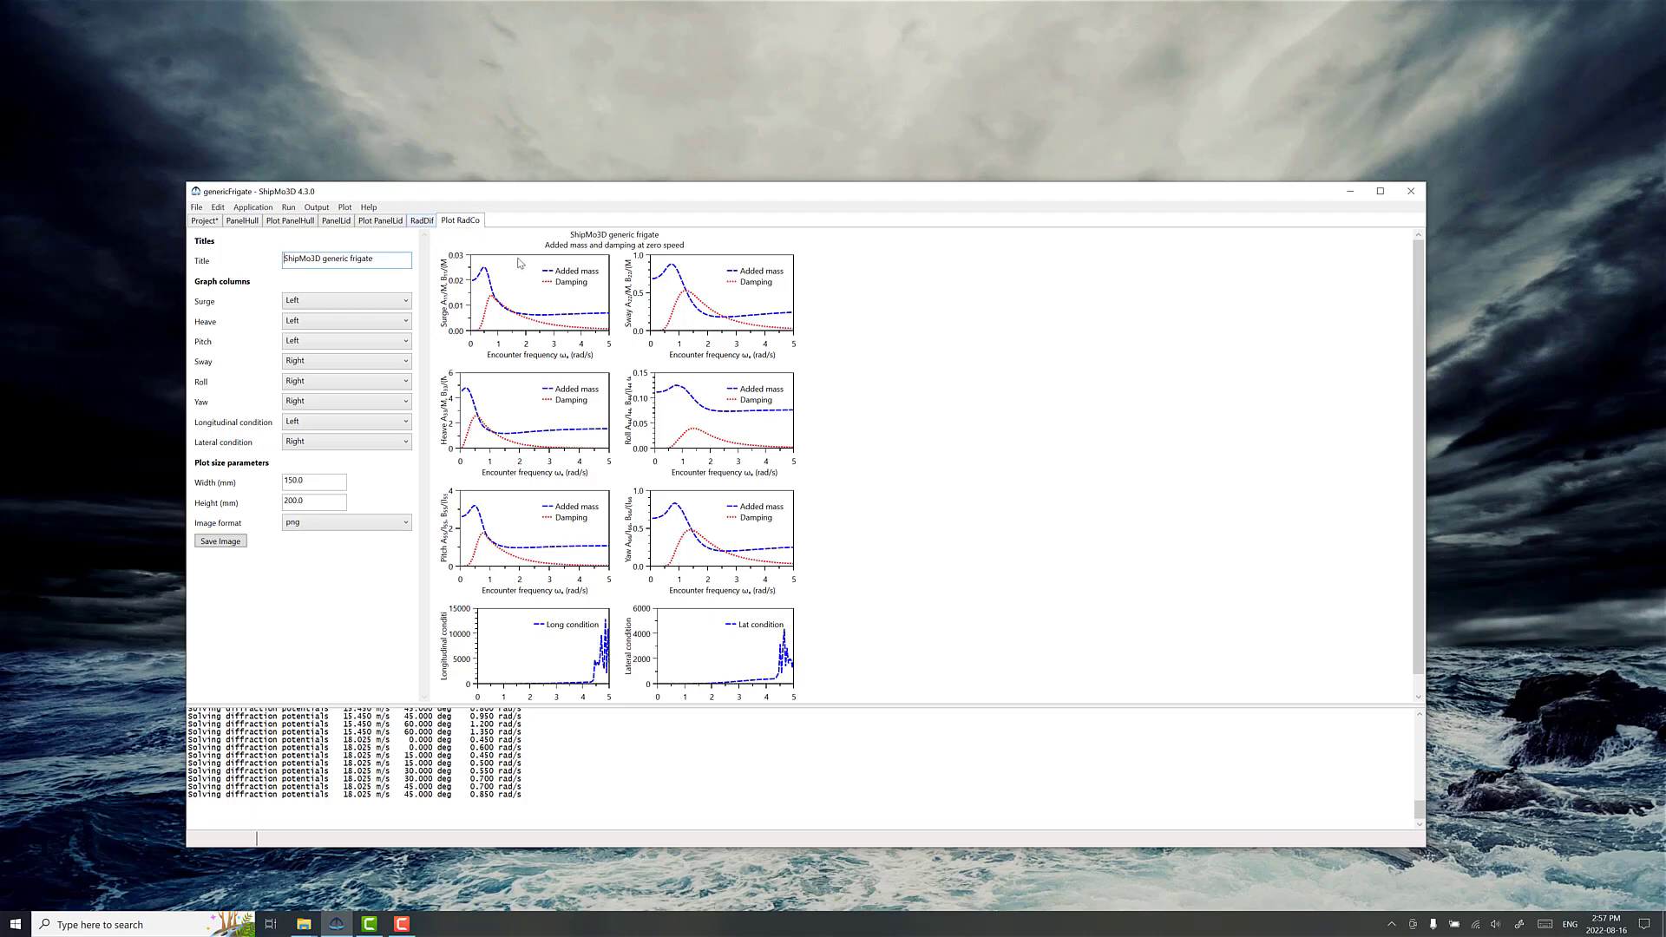
Add the existing BuildShip data file genericFrigateBuildShip4.s3i to the project
{"action": "left_click", "coordinate": [197, 208]}
{"action": "mouse_move", "coordinate": [190, 284]}
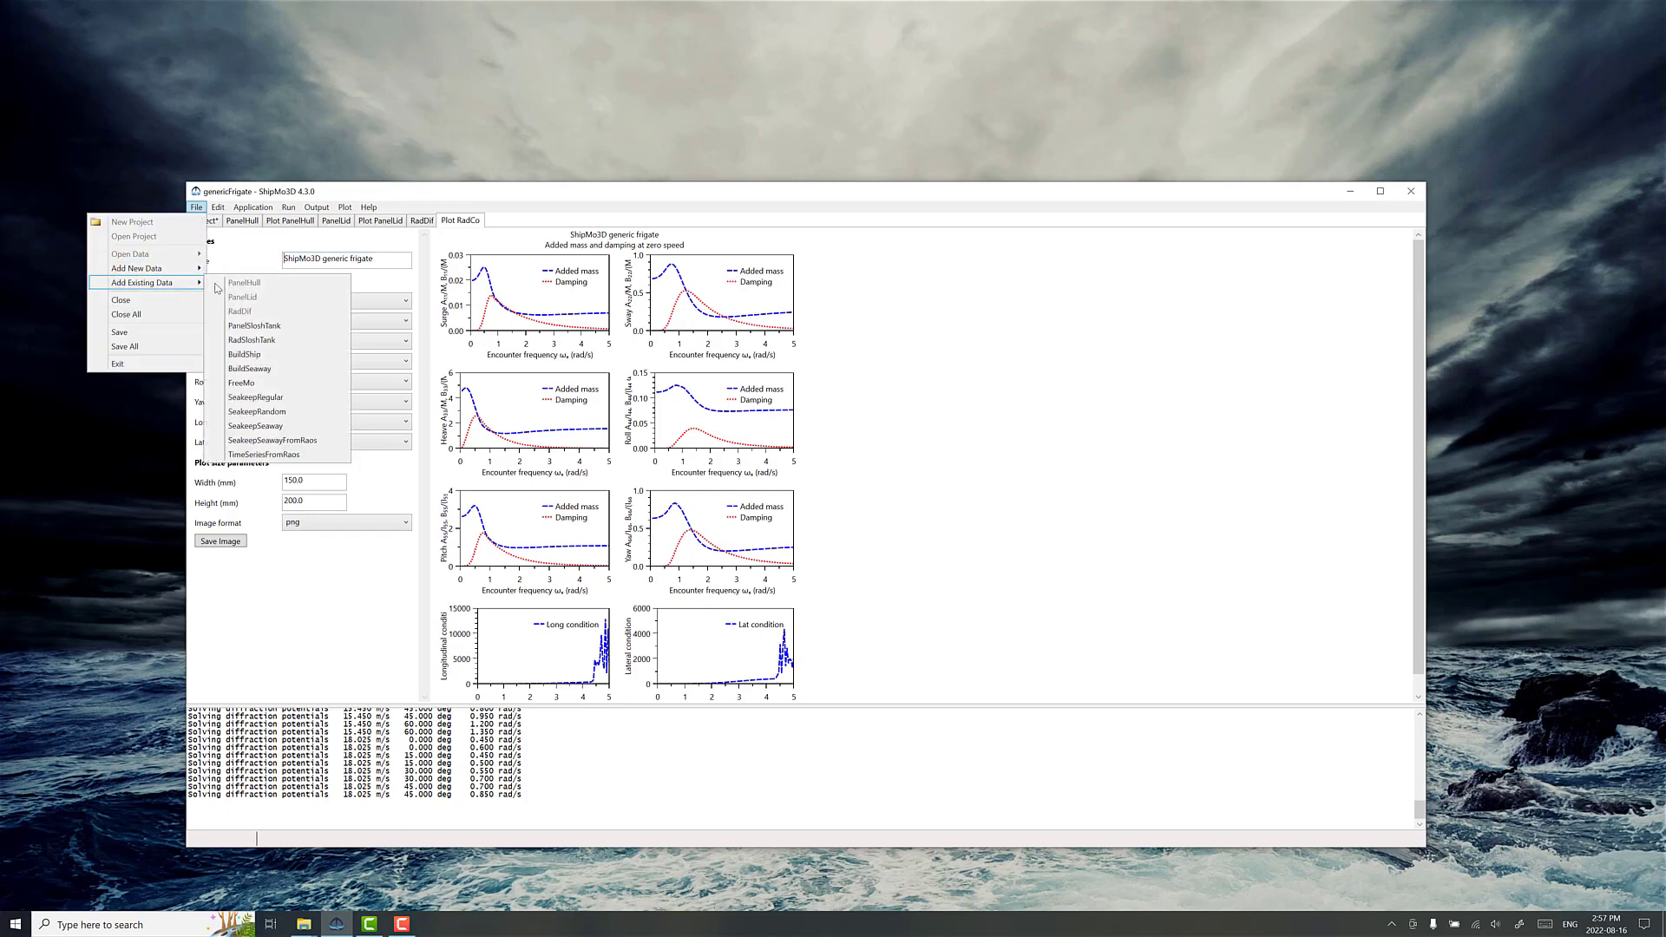
{"action": "left_click", "coordinate": [237, 357]}
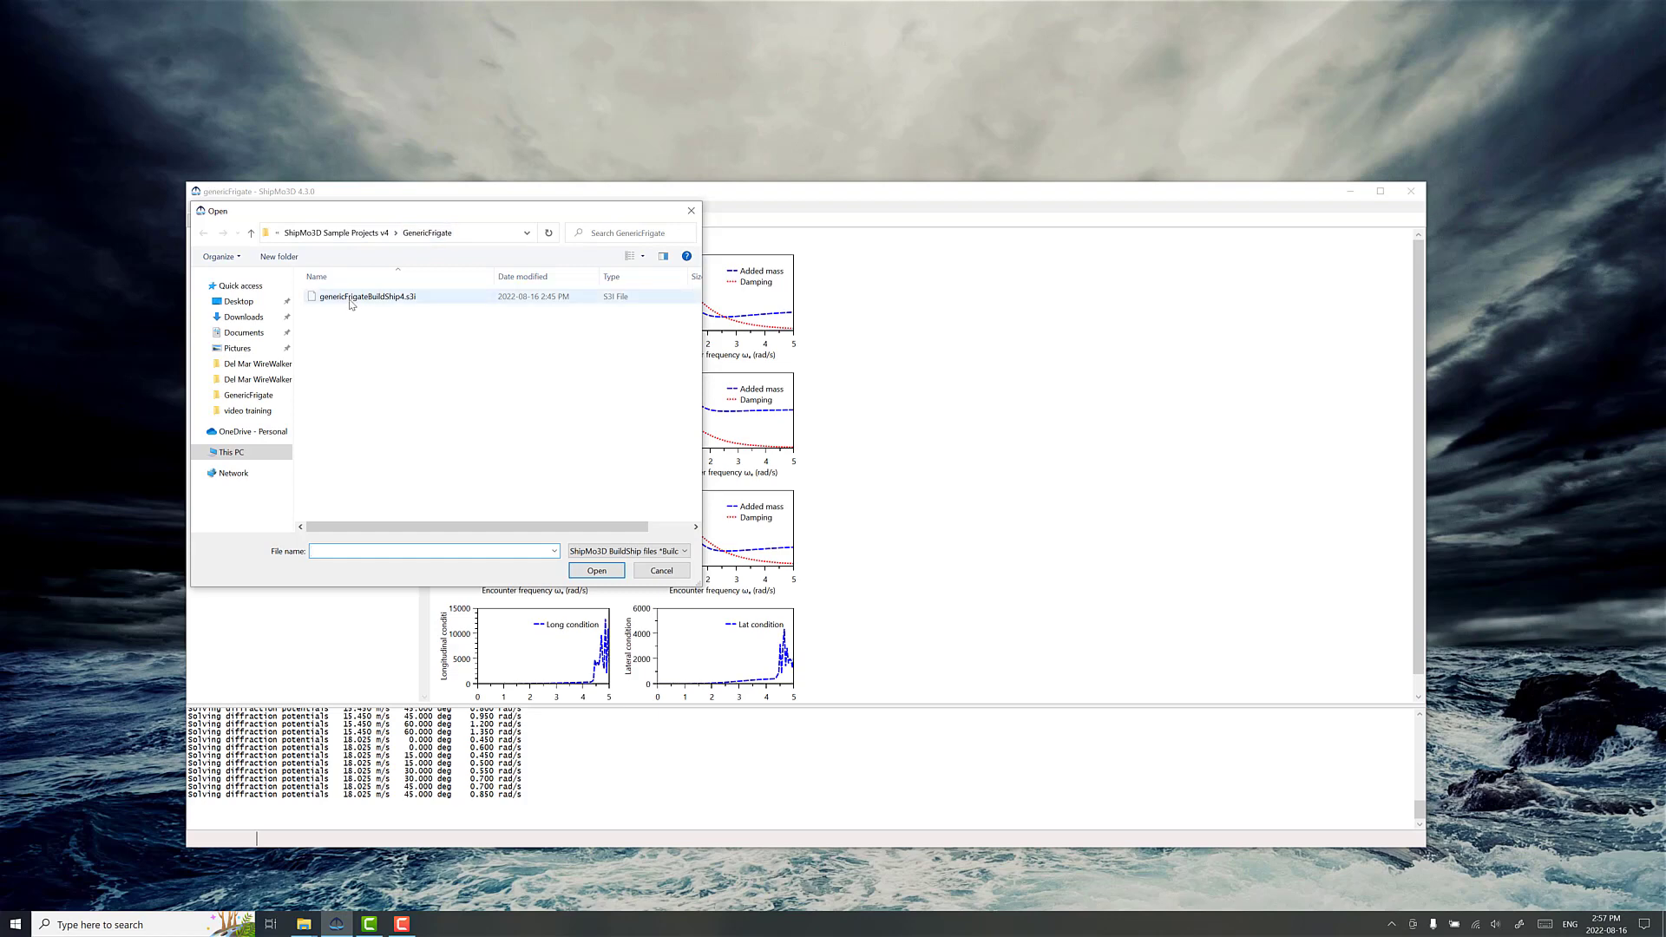
{"action": "left_click", "coordinate": [351, 297]}
{"action": "left_click", "coordinate": [596, 570]}
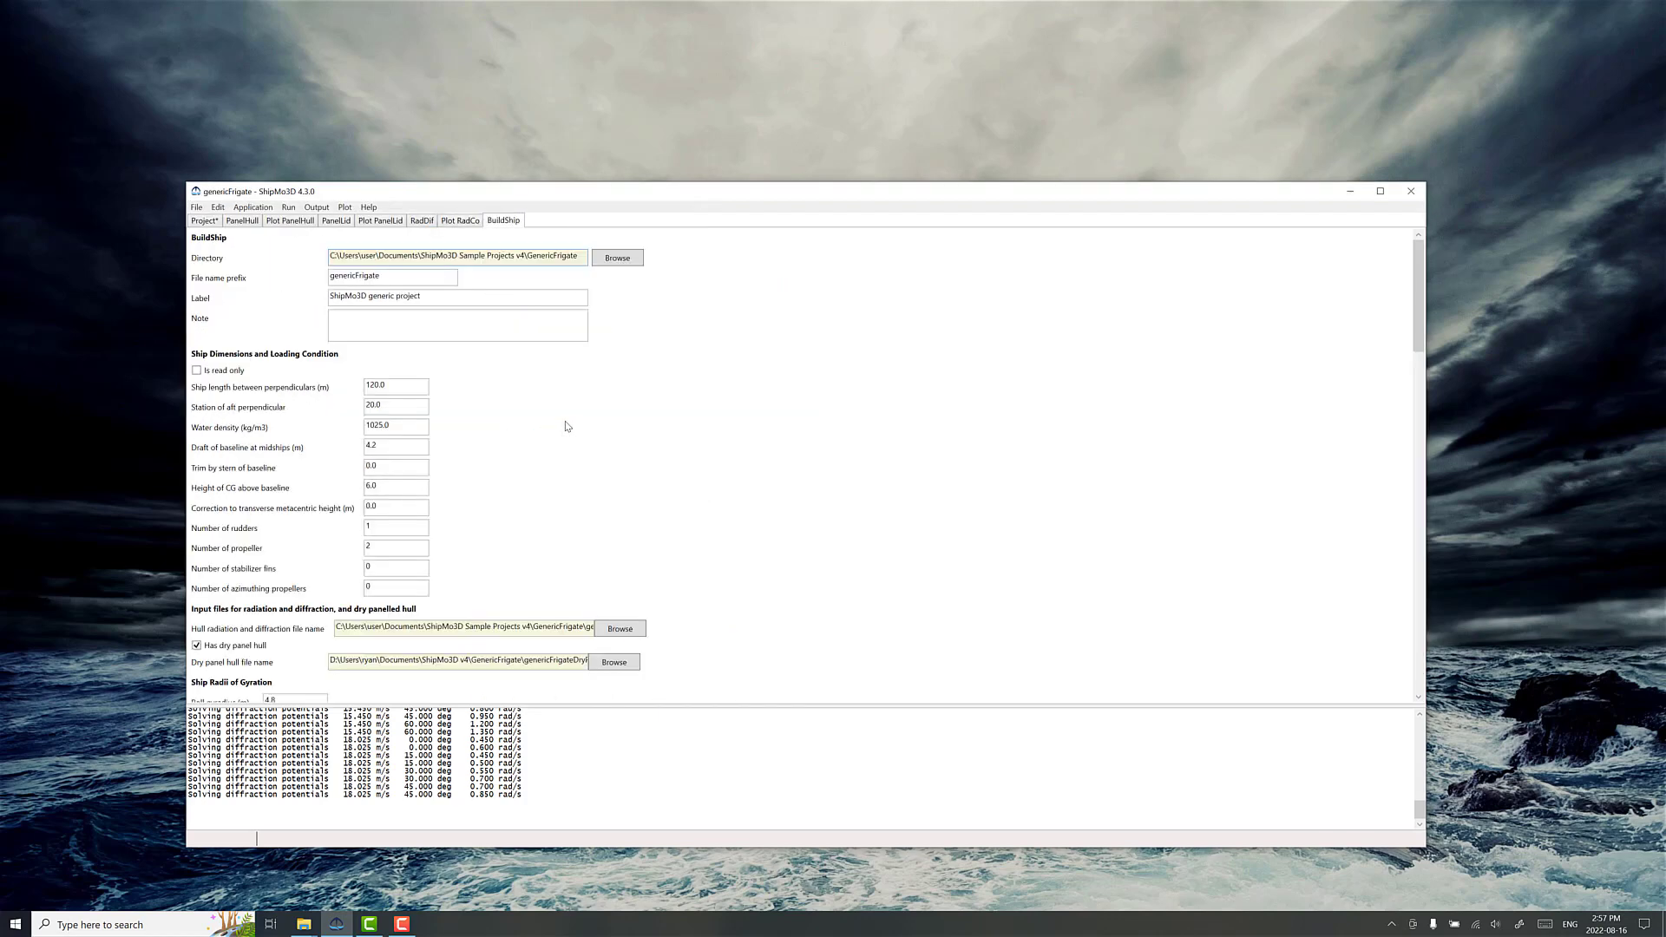
Set the BuildShip hull radiation and diffraction file to genericFrigateRadDifDB.bin and the dry panel hull file to genericFrigateDryPanelHull.bin
{"action": "scroll", "coordinate": [484, 365], "scroll_direction": "down", "scroll_amount": 3}
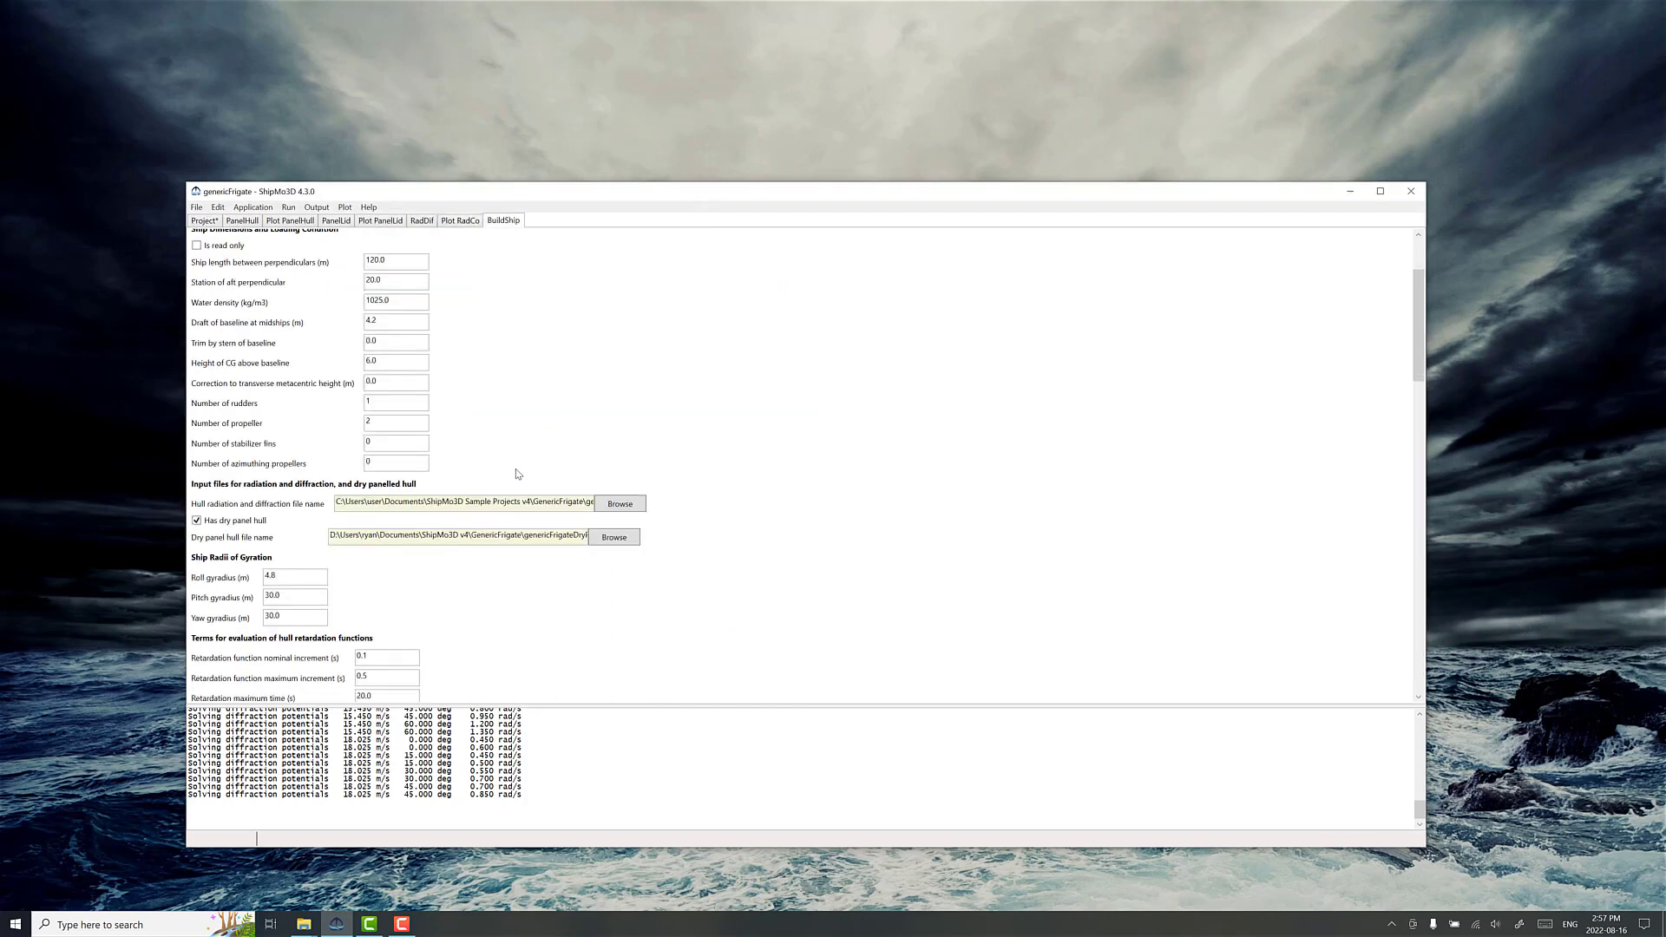
{"action": "left_click", "coordinate": [604, 507]}
{"action": "left_click", "coordinate": [347, 297]}
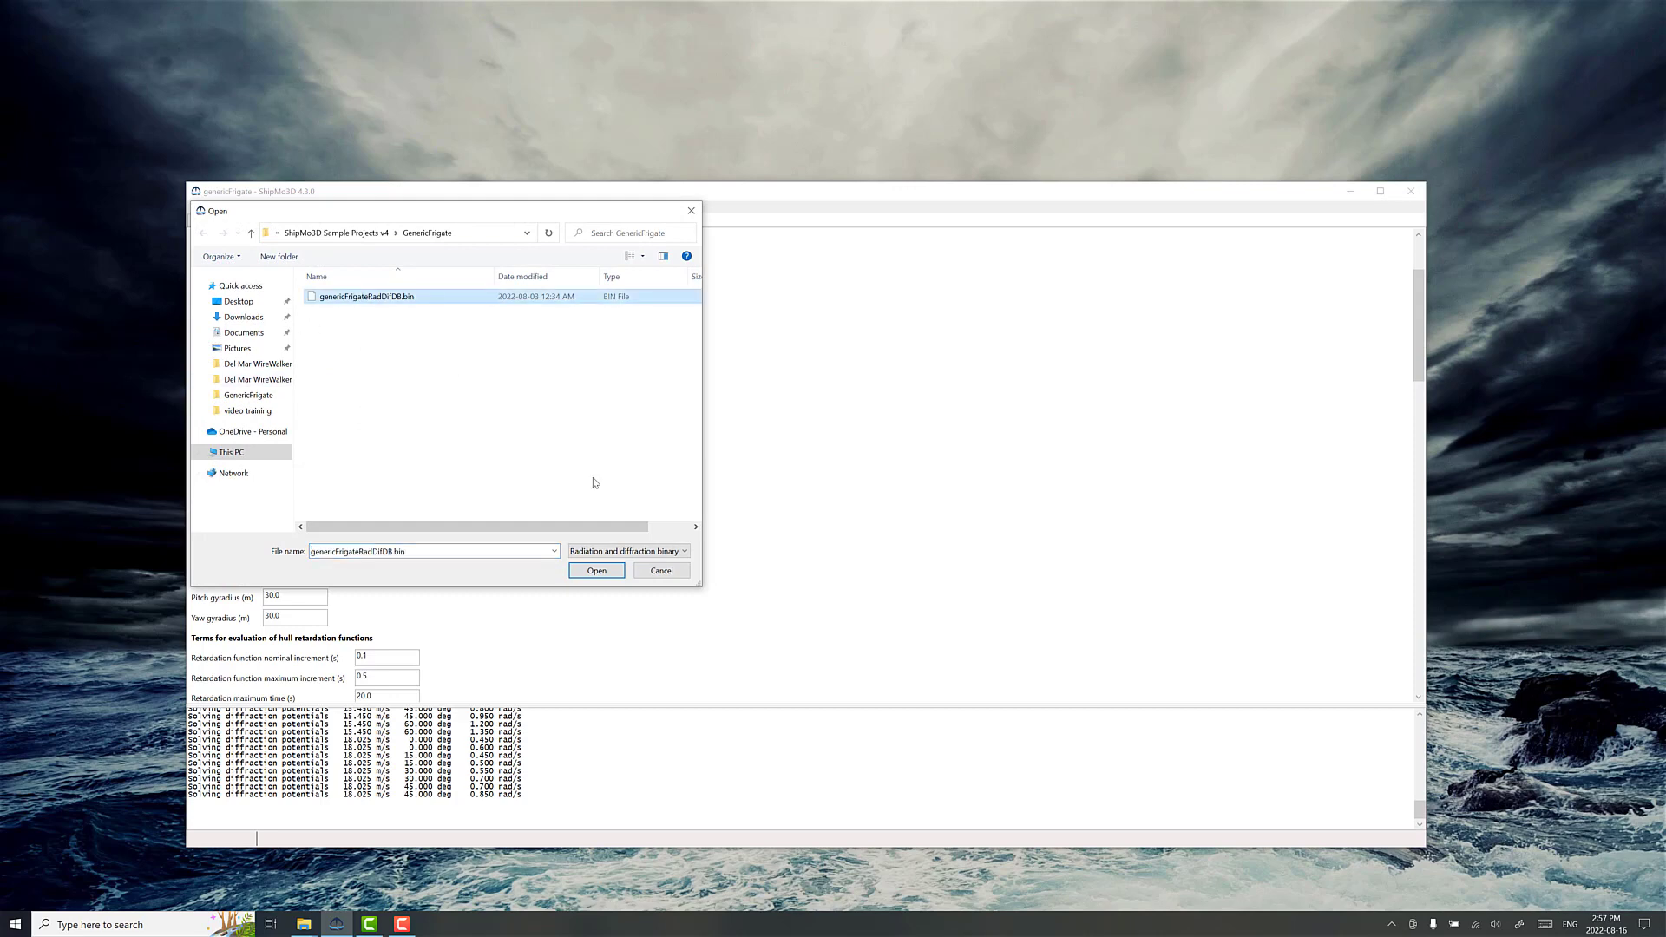
{"action": "left_click", "coordinate": [588, 571]}
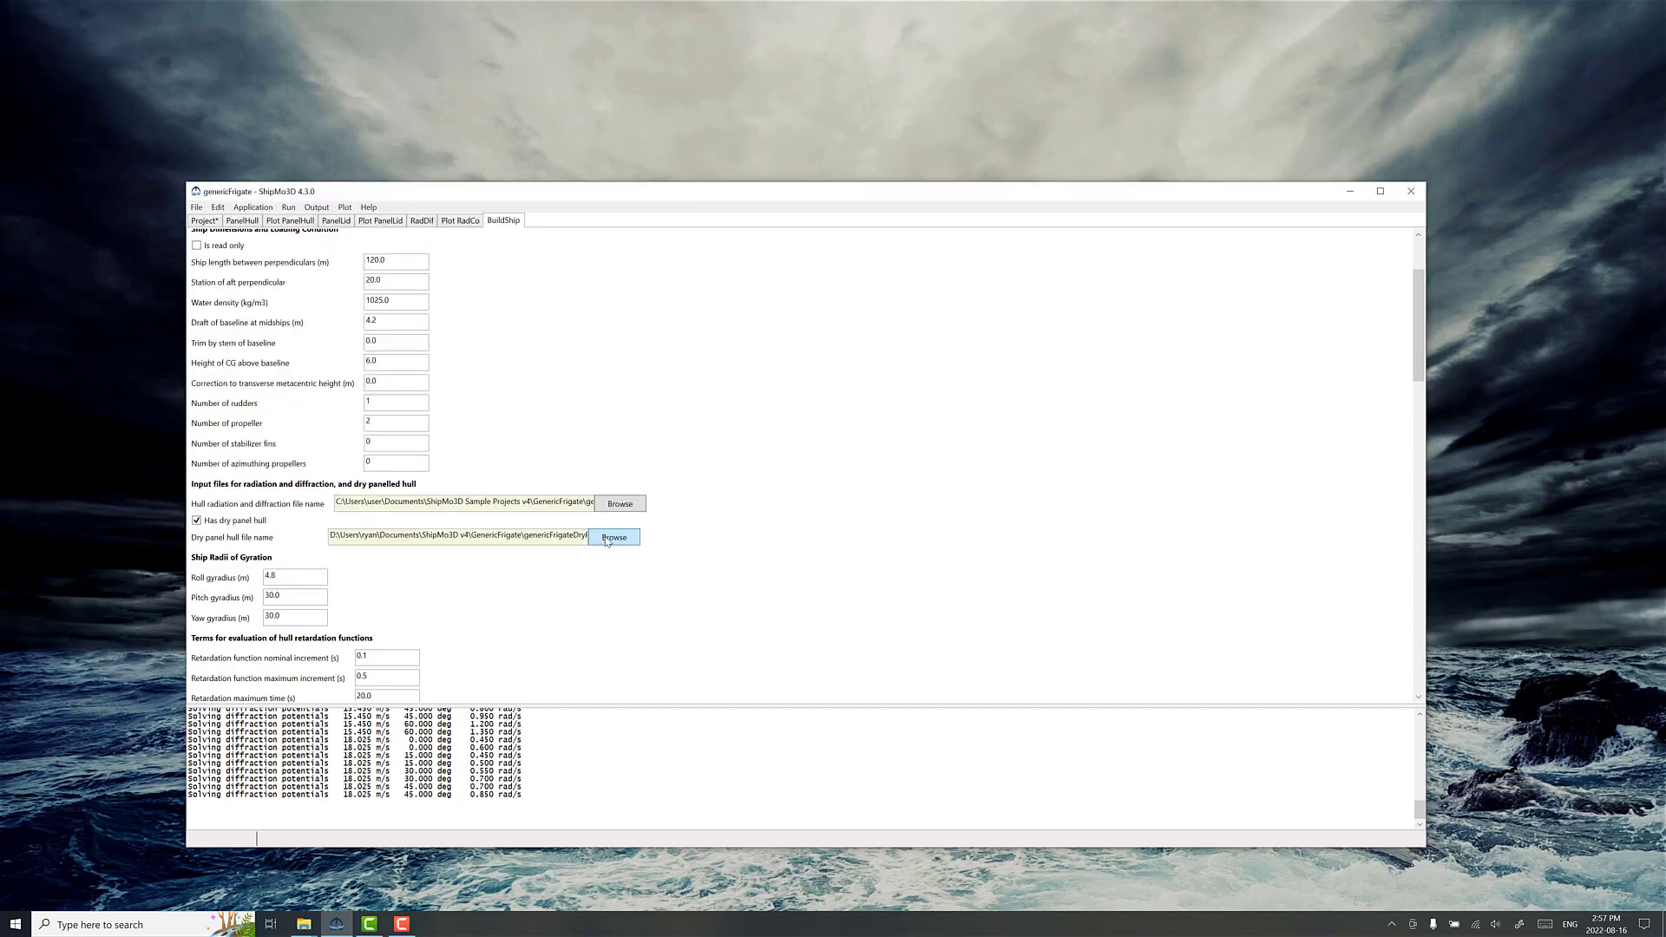
{"action": "left_click", "coordinate": [612, 537]}
{"action": "left_click", "coordinate": [422, 298]}
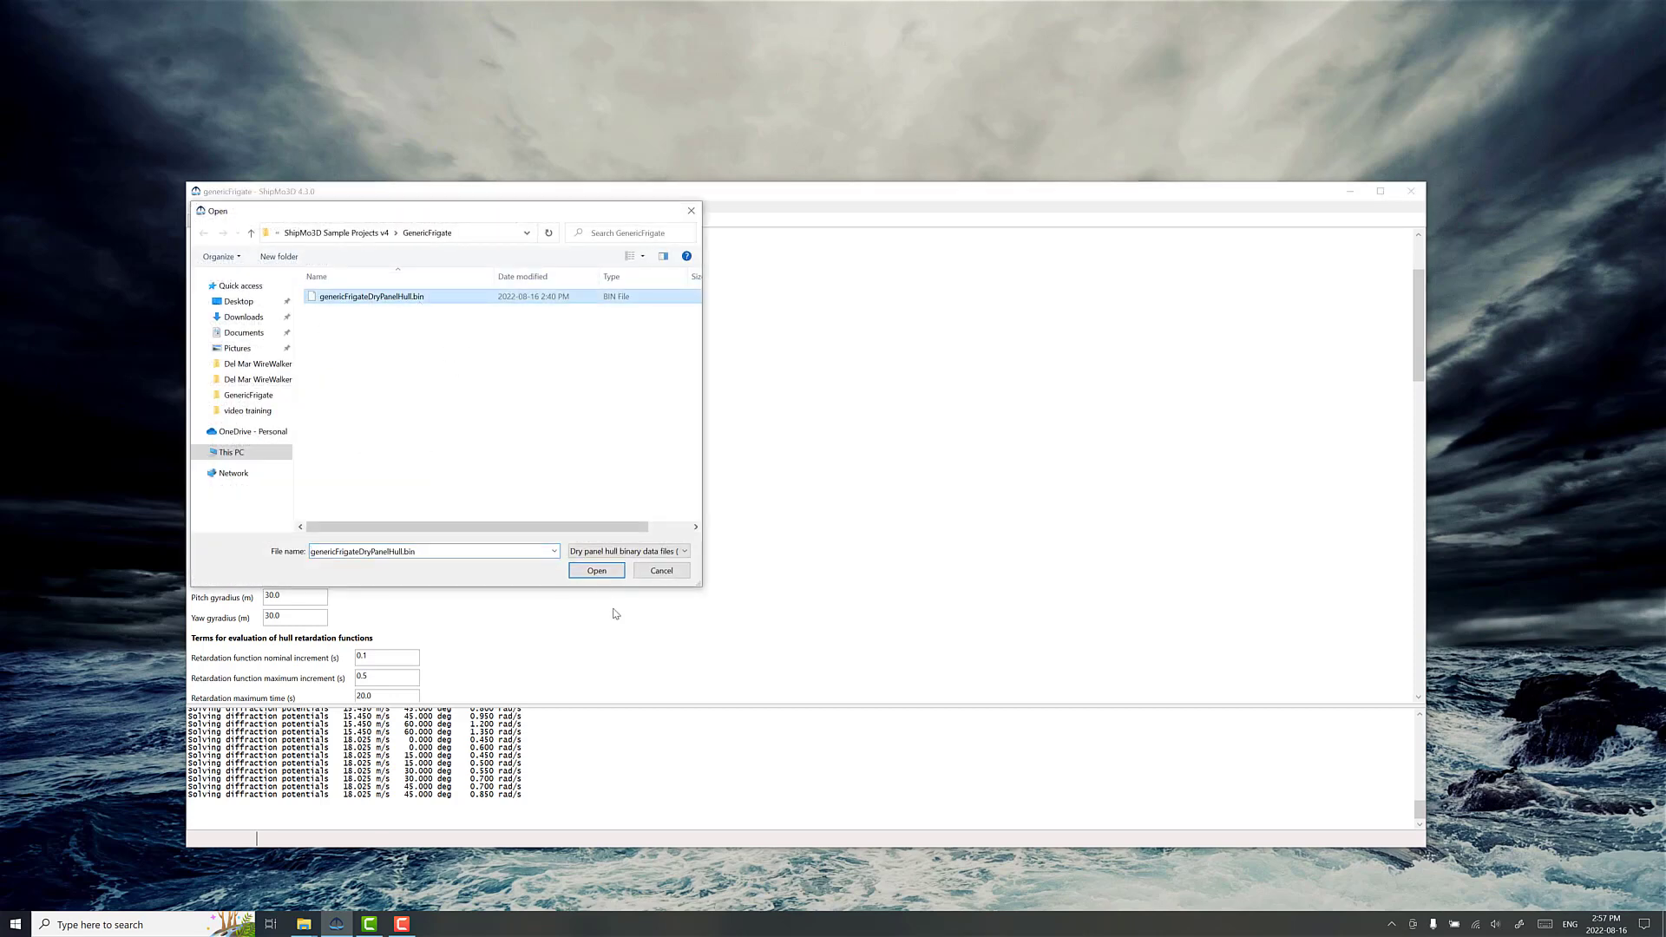
{"action": "left_click", "coordinate": [597, 571]}
Review the BuildShip resistance and maneuvering settings and expand the bilge keels, static foils and skegs among the ship appendages
{"action": "scroll", "coordinate": [328, 447], "scroll_direction": "down", "scroll_amount": 3}
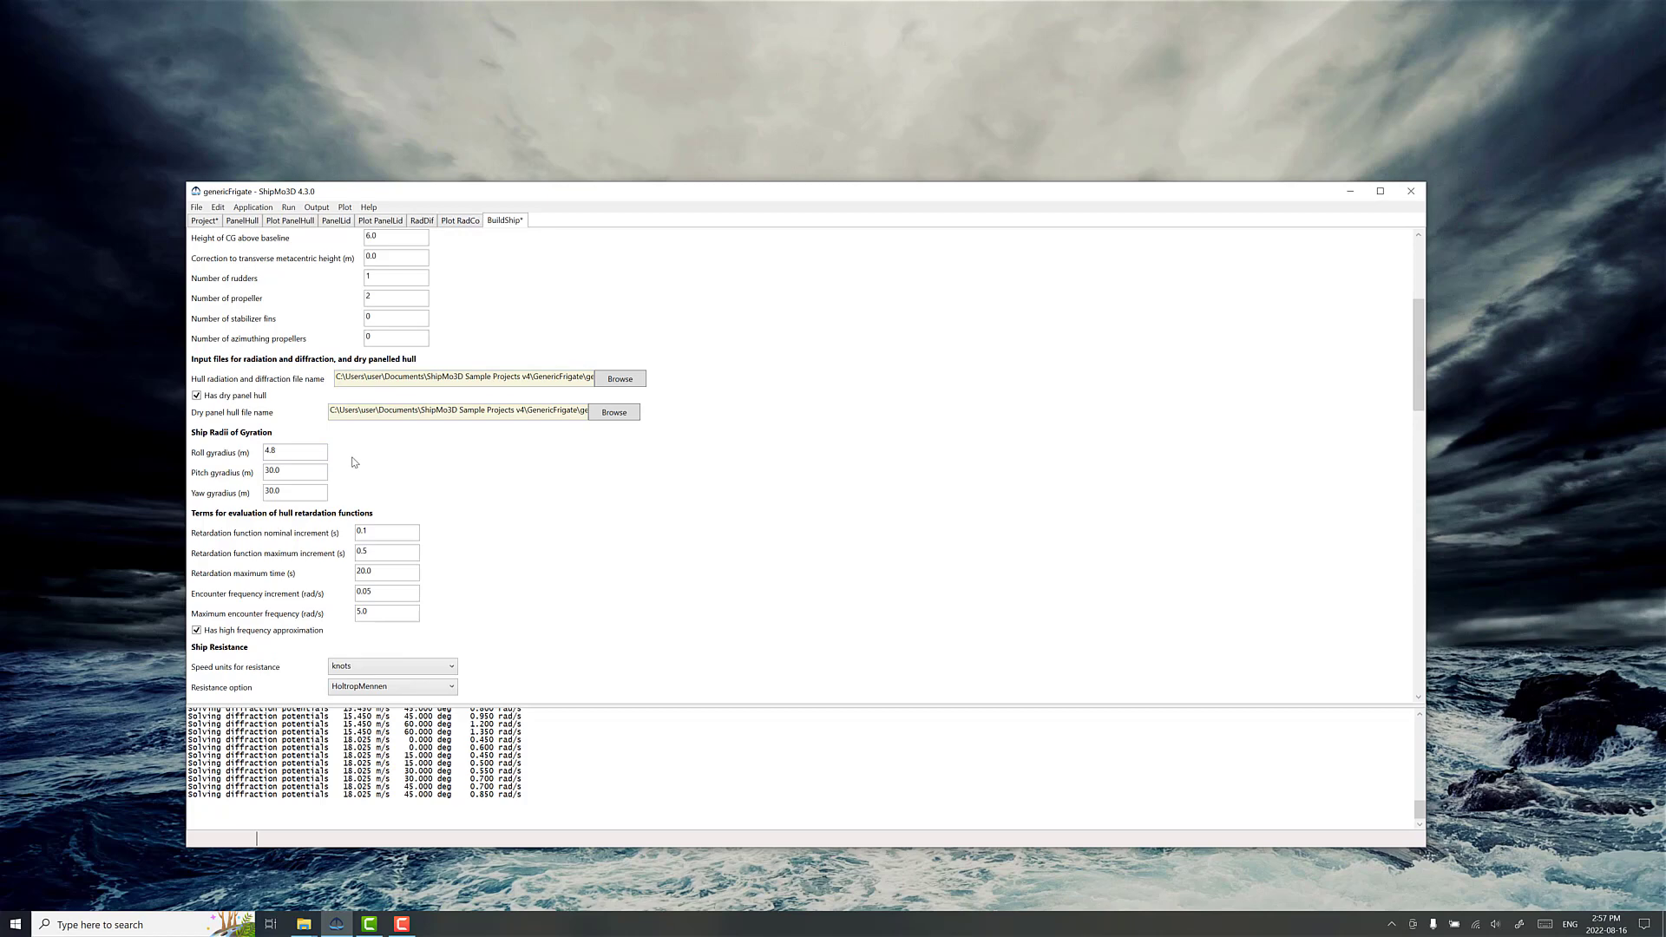
{"action": "scroll", "coordinate": [382, 502], "scroll_direction": "down", "scroll_amount": 10}
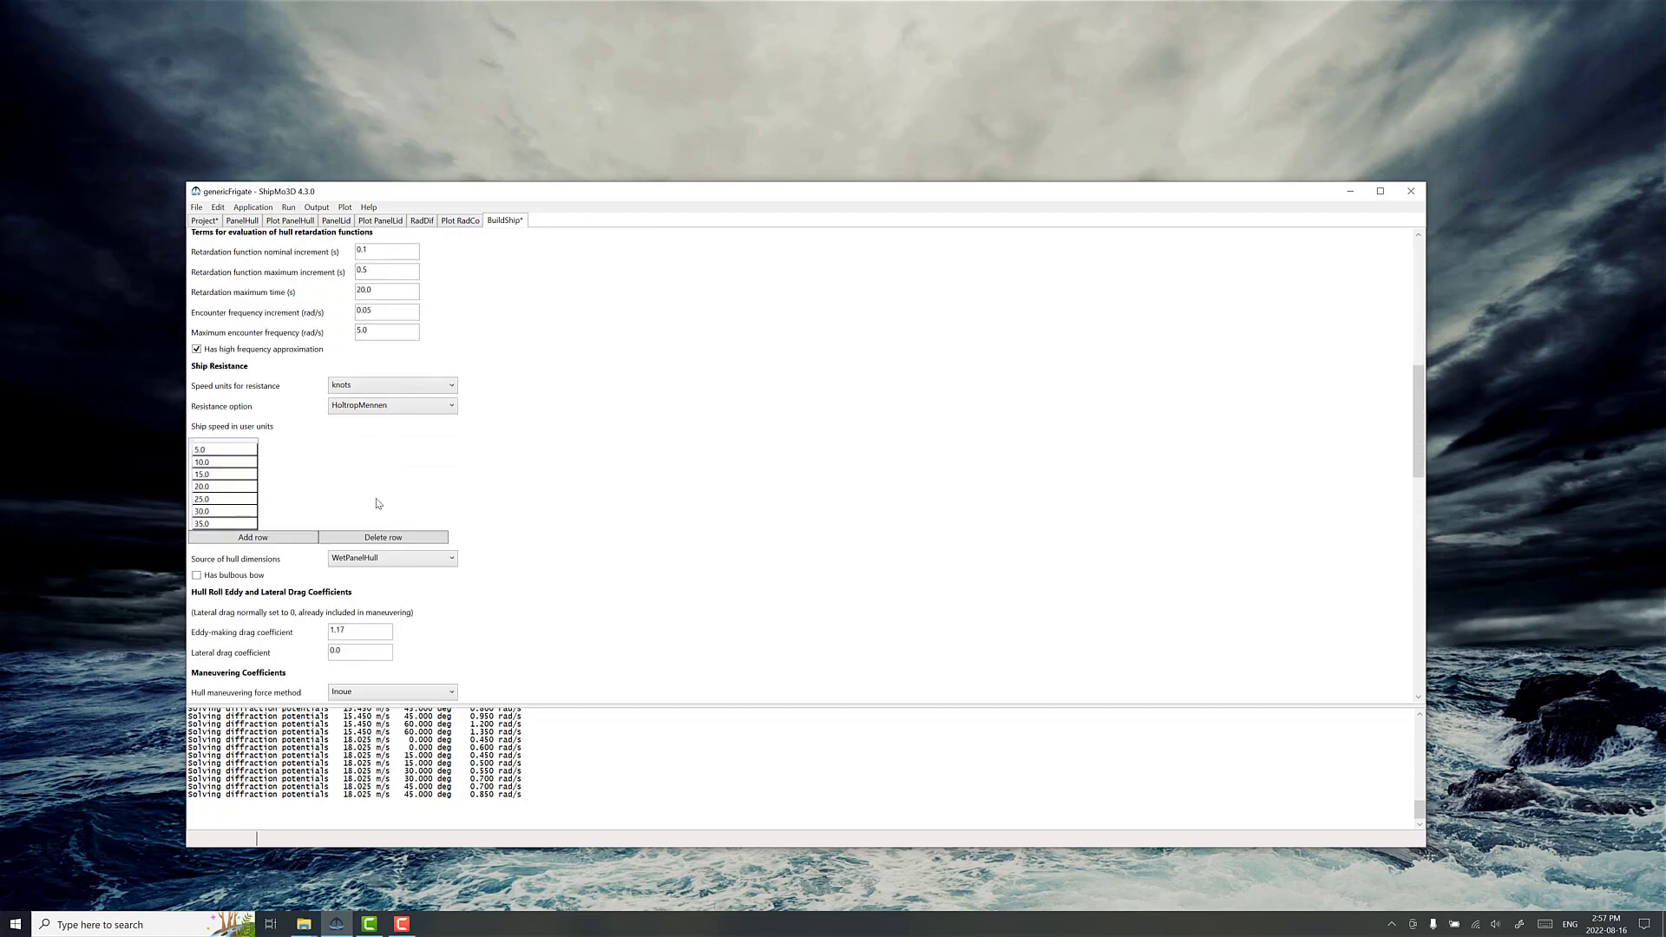
{"action": "scroll", "coordinate": [378, 501], "scroll_direction": "down", "scroll_amount": 2}
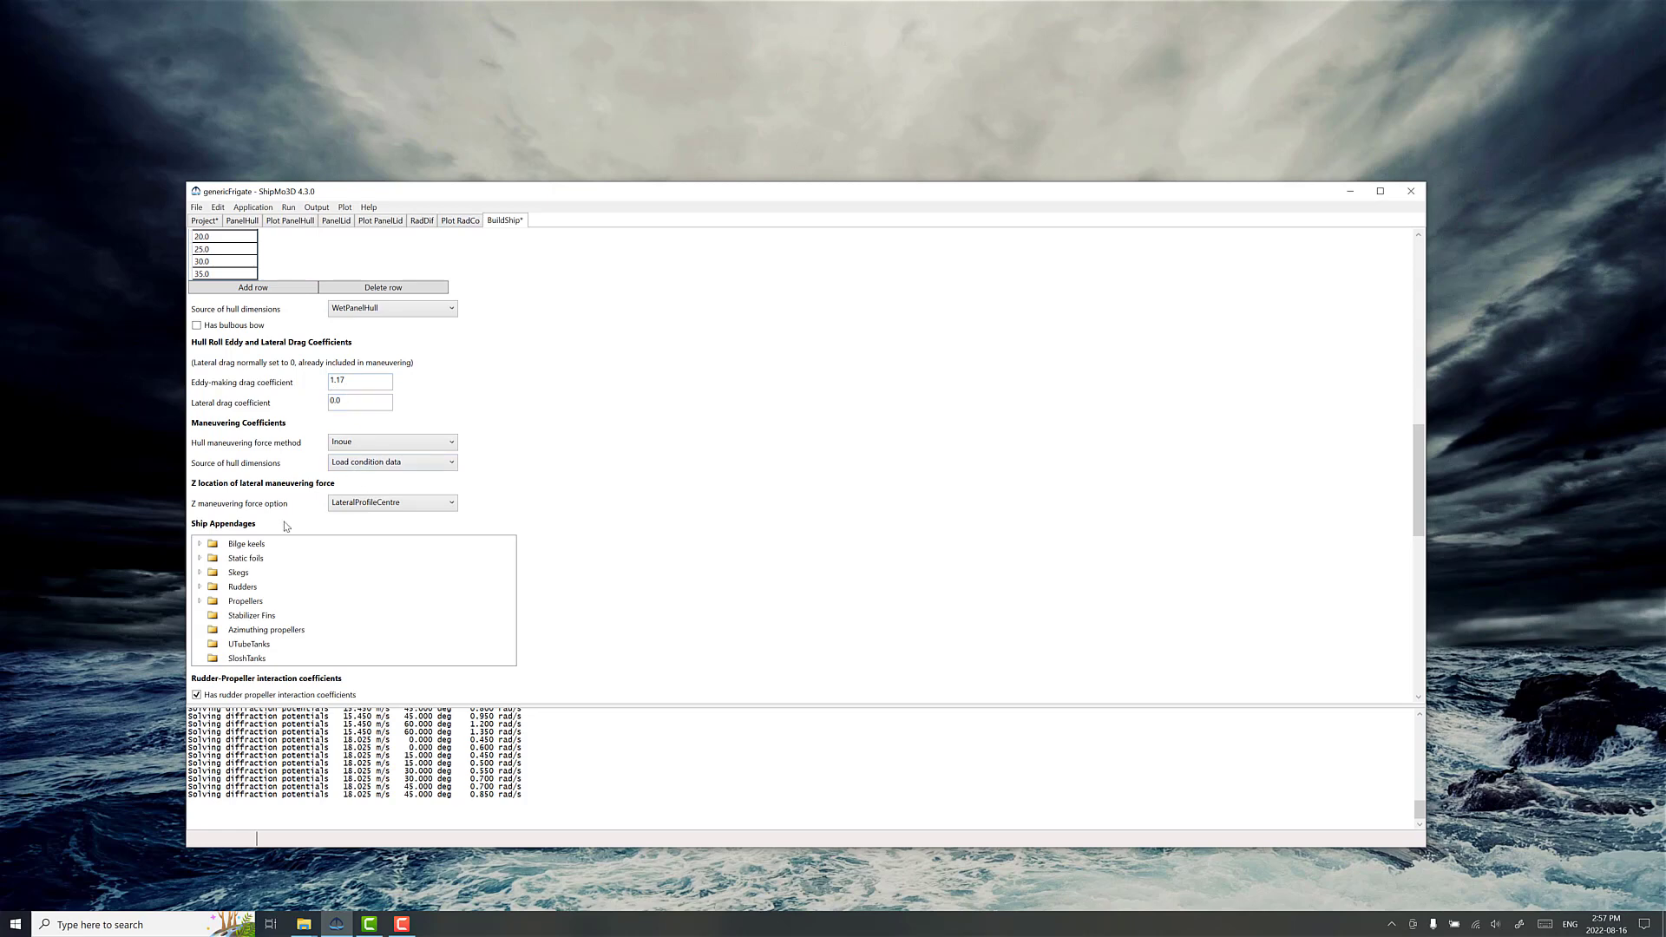
{"action": "scroll", "coordinate": [288, 527], "scroll_direction": "down", "scroll_amount": 1}
{"action": "left_click", "coordinate": [201, 515]}
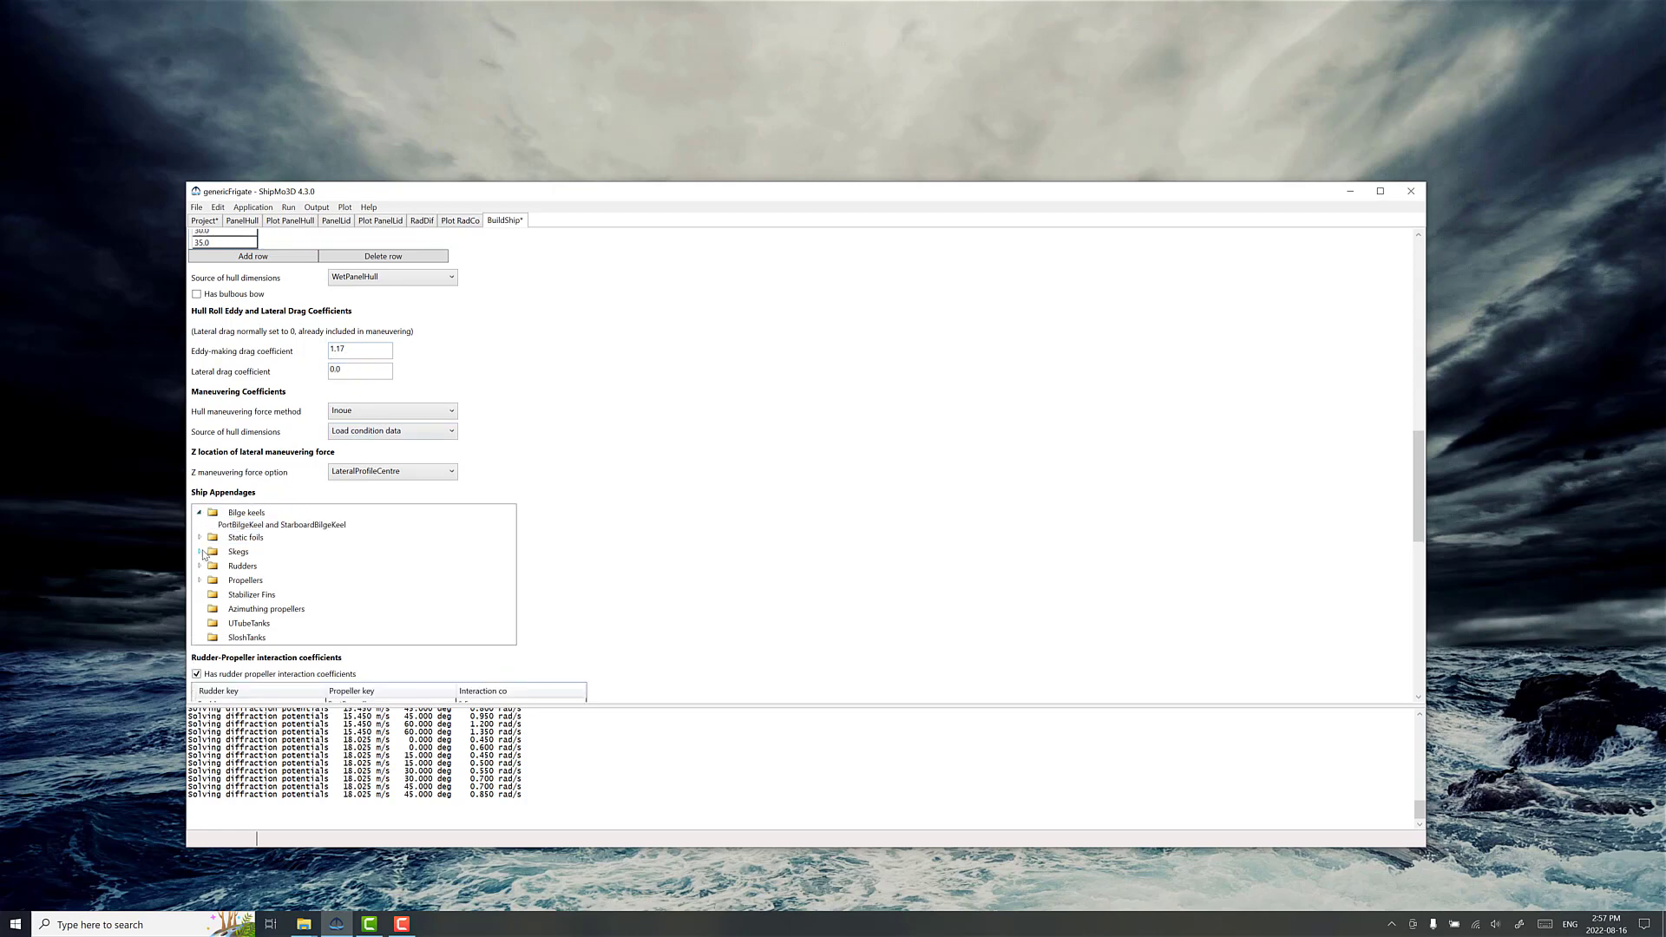
{"action": "left_click", "coordinate": [199, 538]}
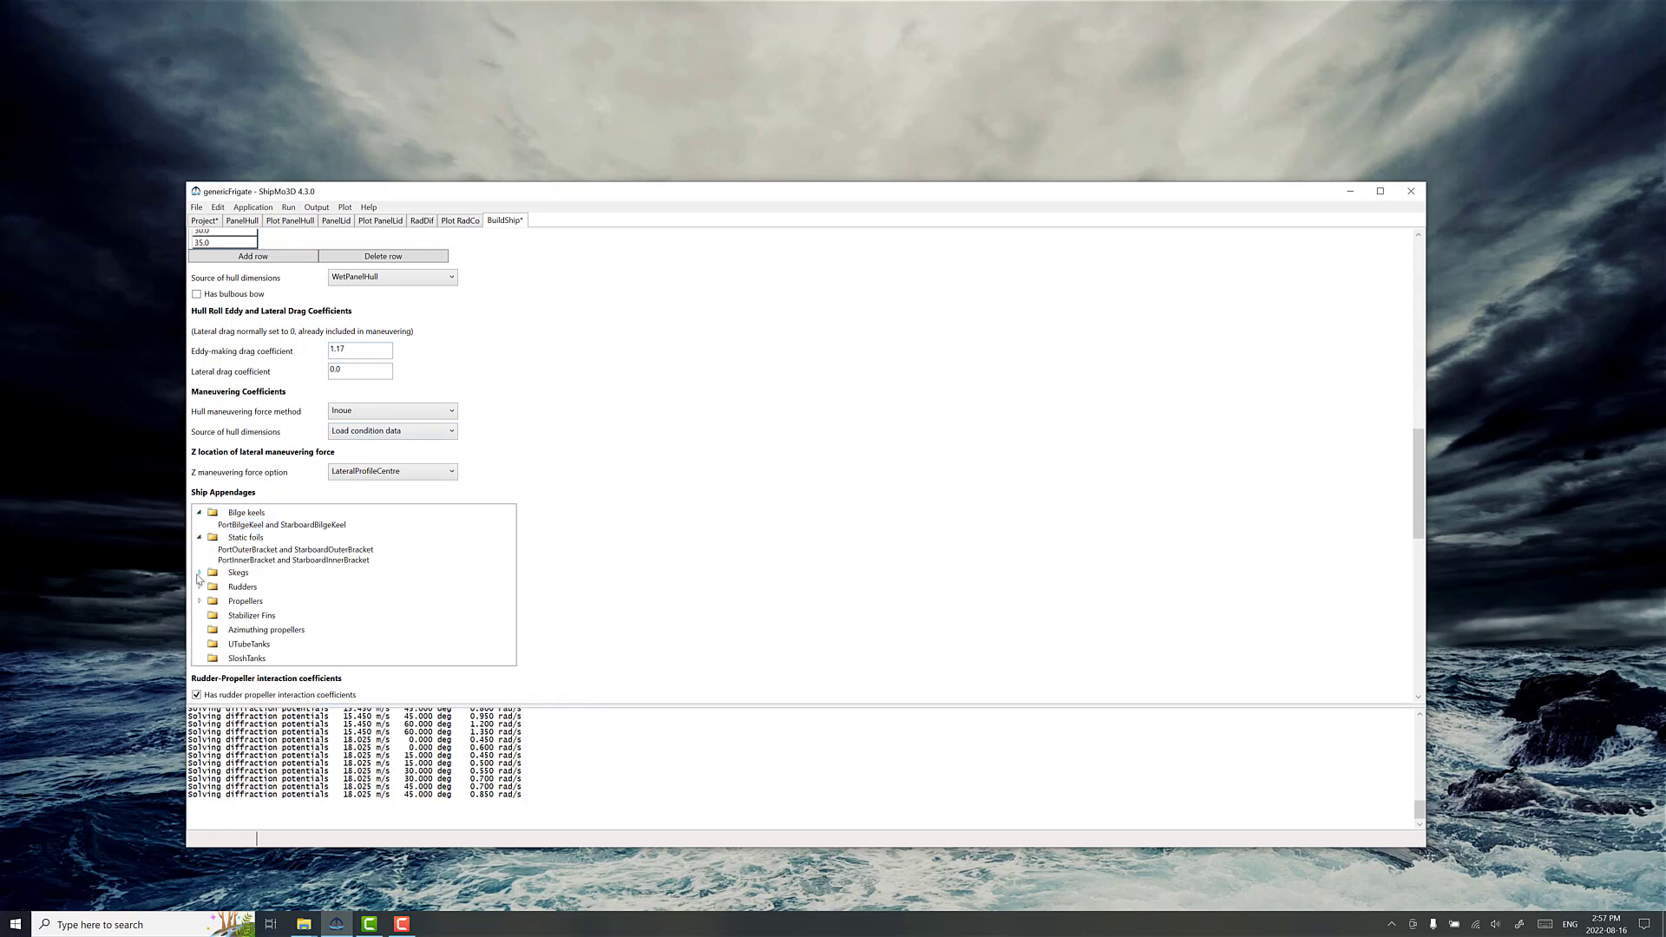
{"action": "left_click", "coordinate": [199, 574]}
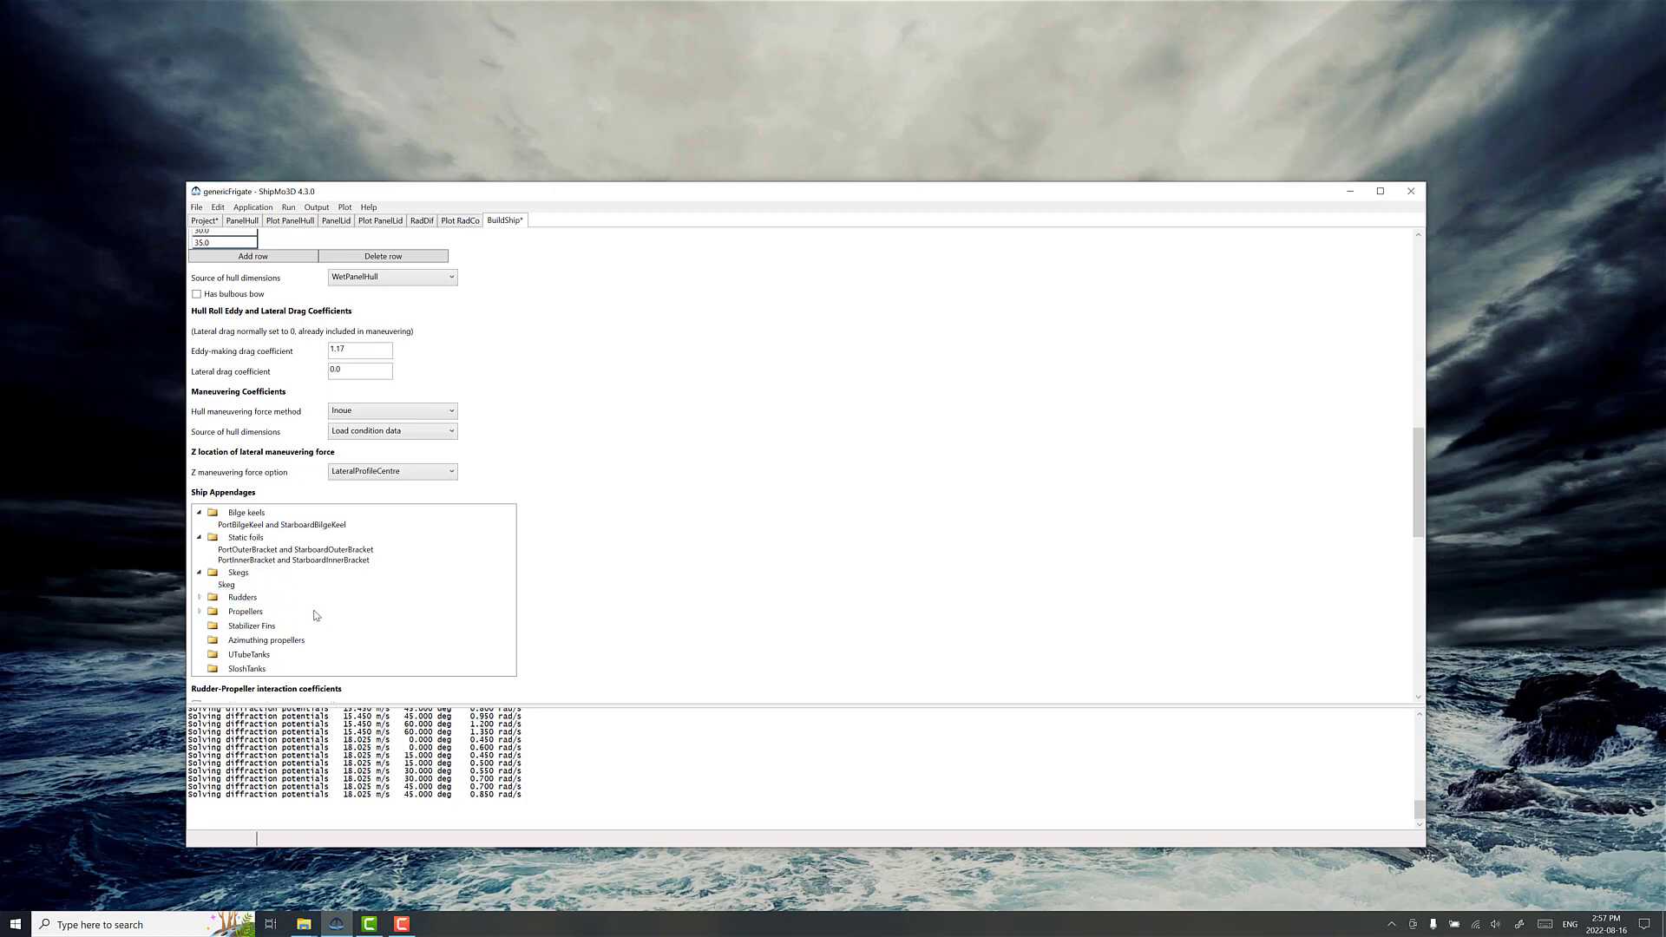
Save the BuildShip data and run the ship build
{"action": "scroll", "coordinate": [570, 577], "scroll_direction": "down", "scroll_amount": 3}
{"action": "scroll", "coordinate": [567, 595], "scroll_direction": "down", "scroll_amount": 5}
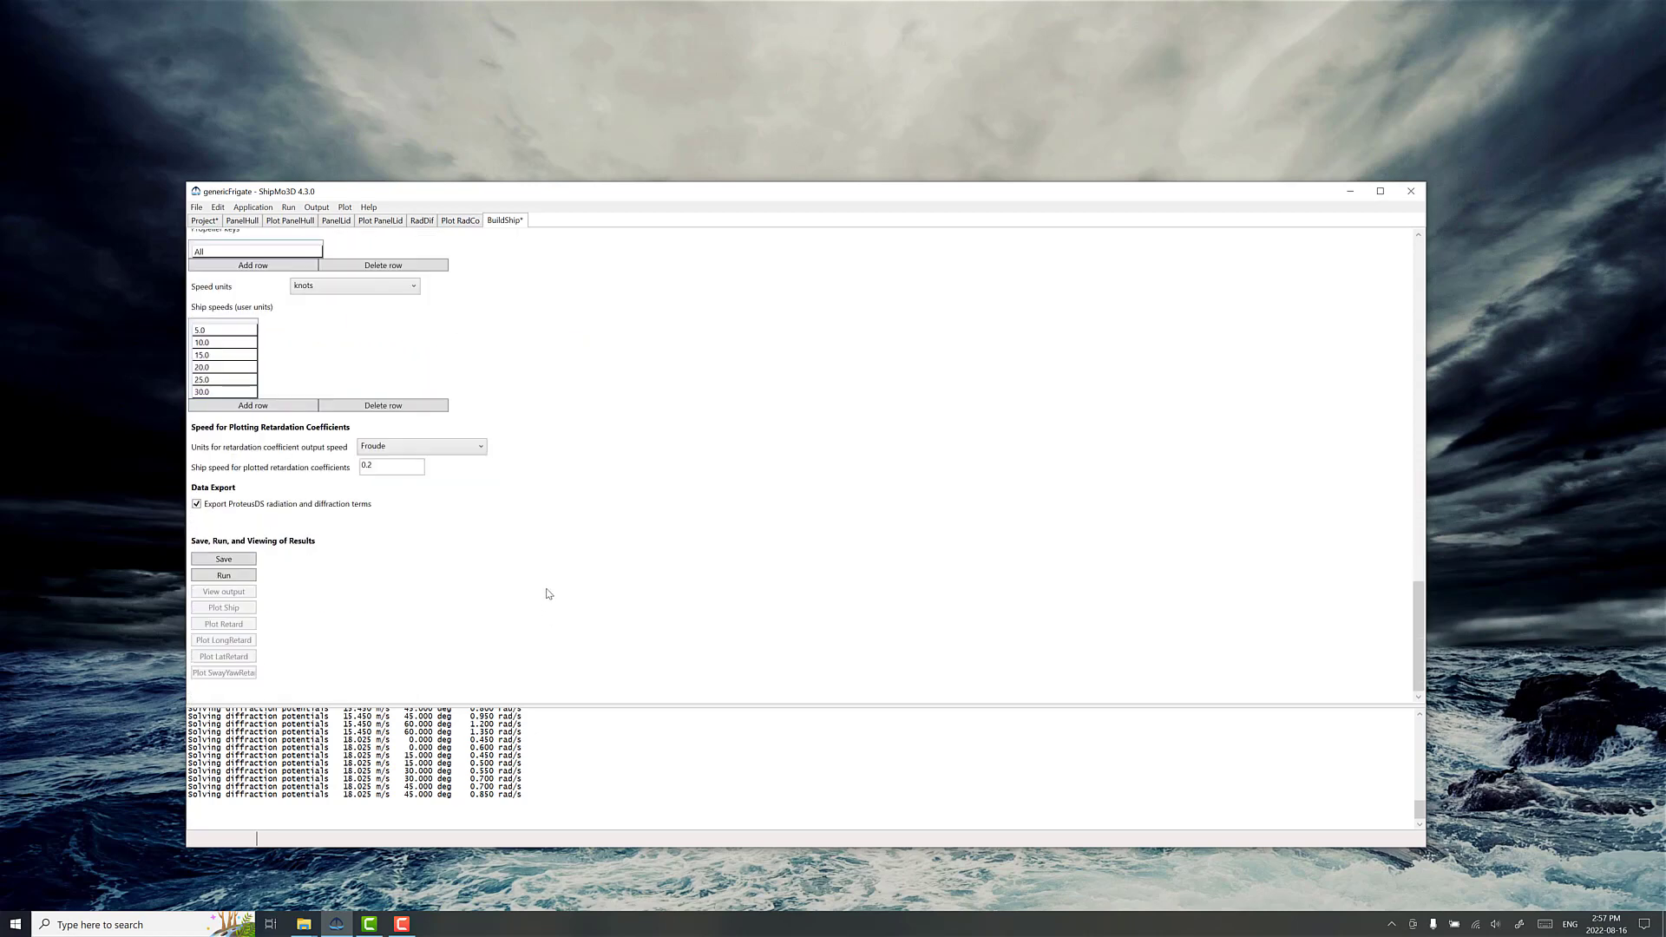
{"action": "left_click", "coordinate": [224, 560]}
{"action": "left_click", "coordinate": [224, 575]}
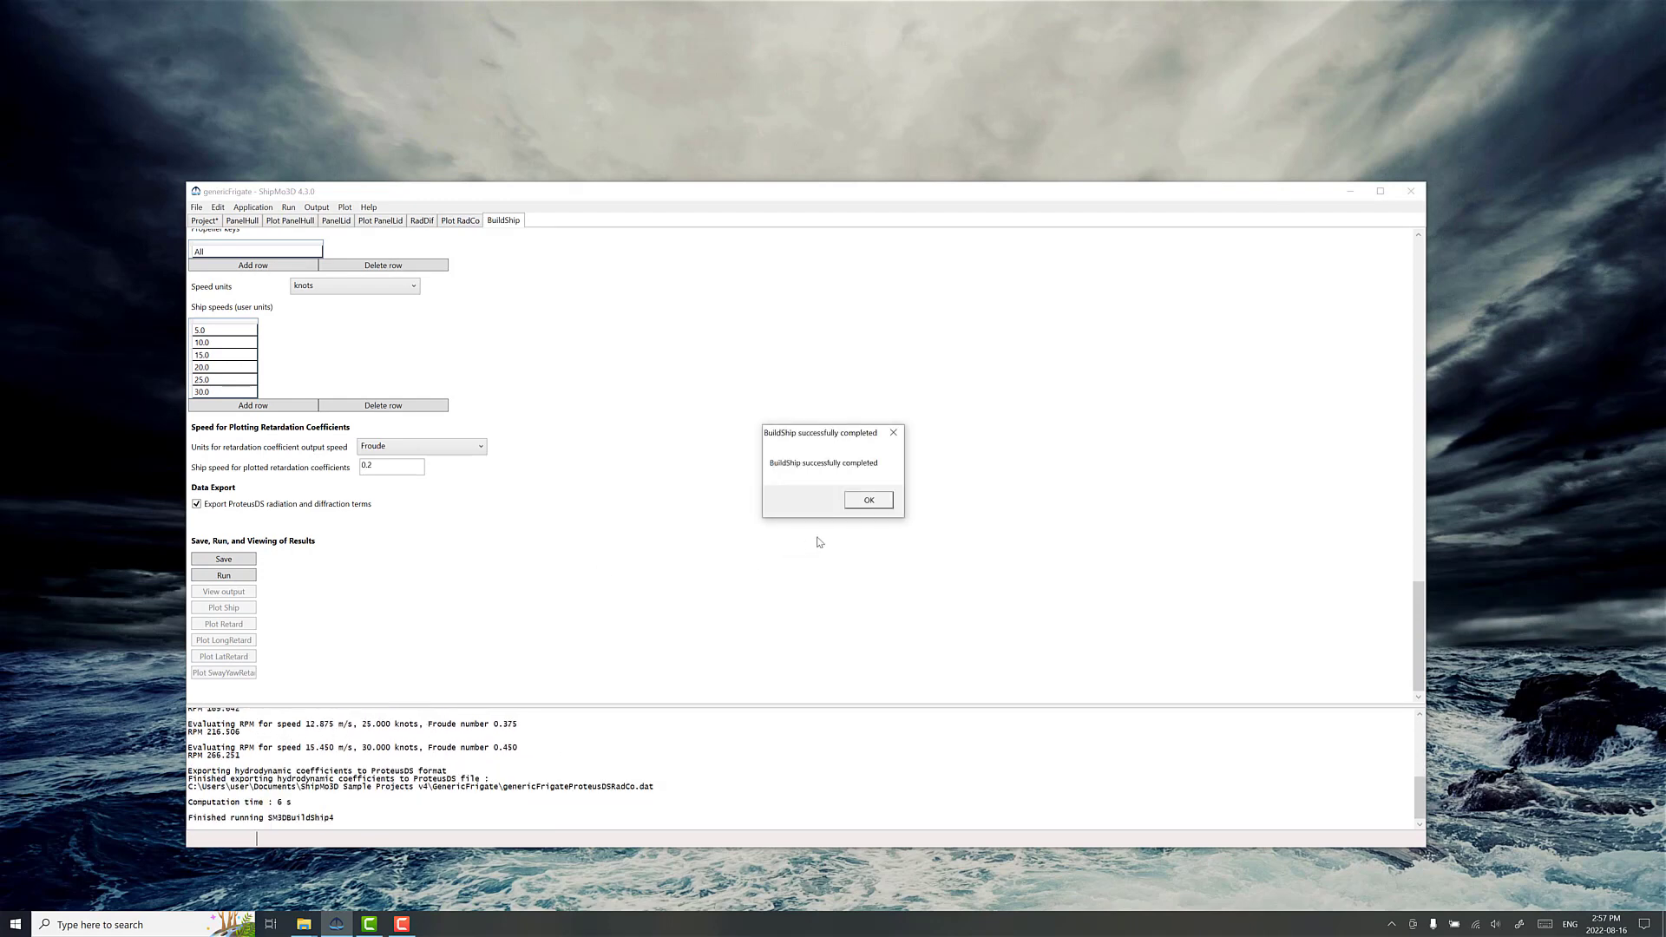
{"action": "left_click", "coordinate": [867, 501]}
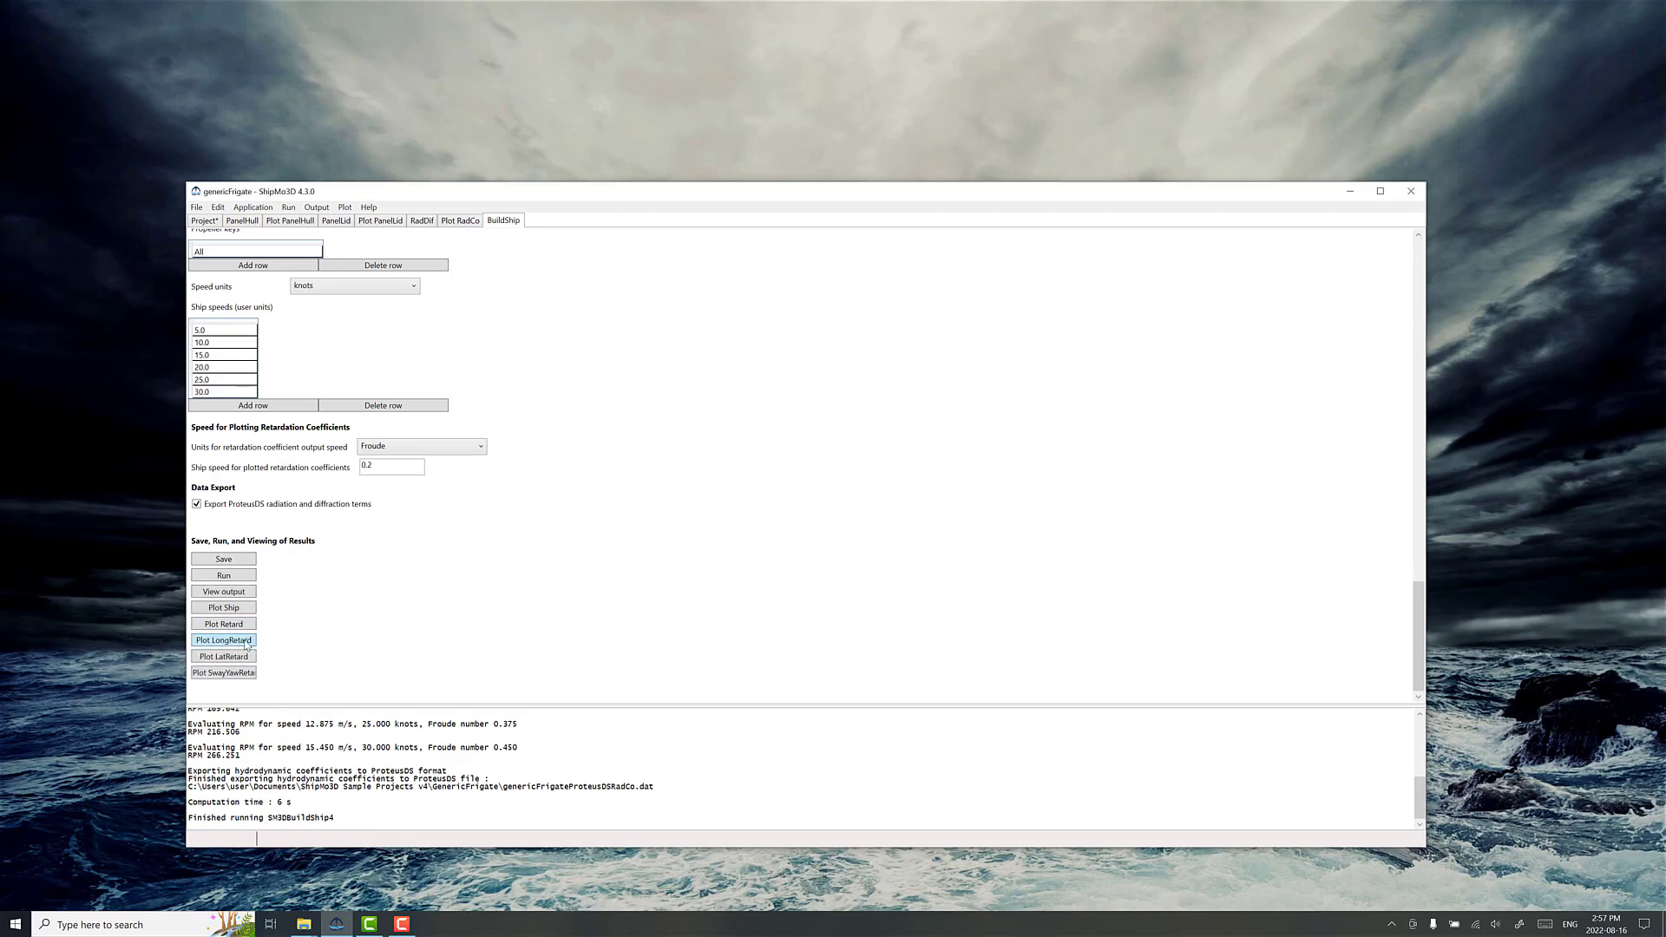
Plot the built ship with panel outlines, with the camera at -19° vertical, -28° horizontal and a 9° view angle
{"action": "left_click", "coordinate": [227, 609]}
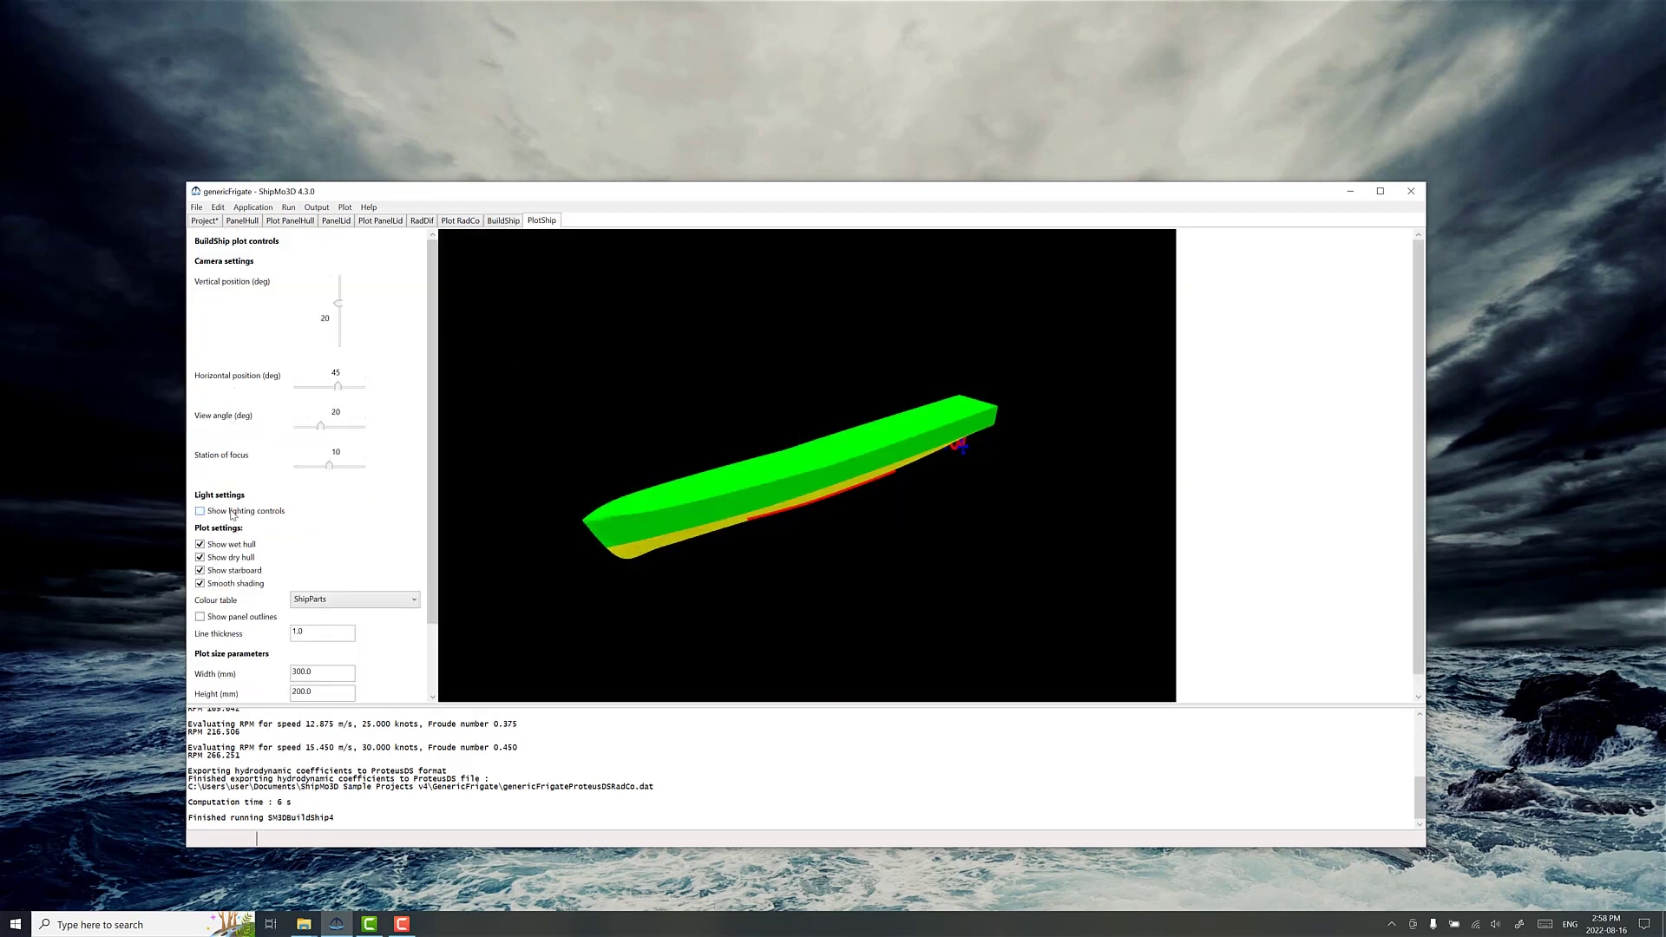
{"action": "left_click", "coordinate": [226, 617]}
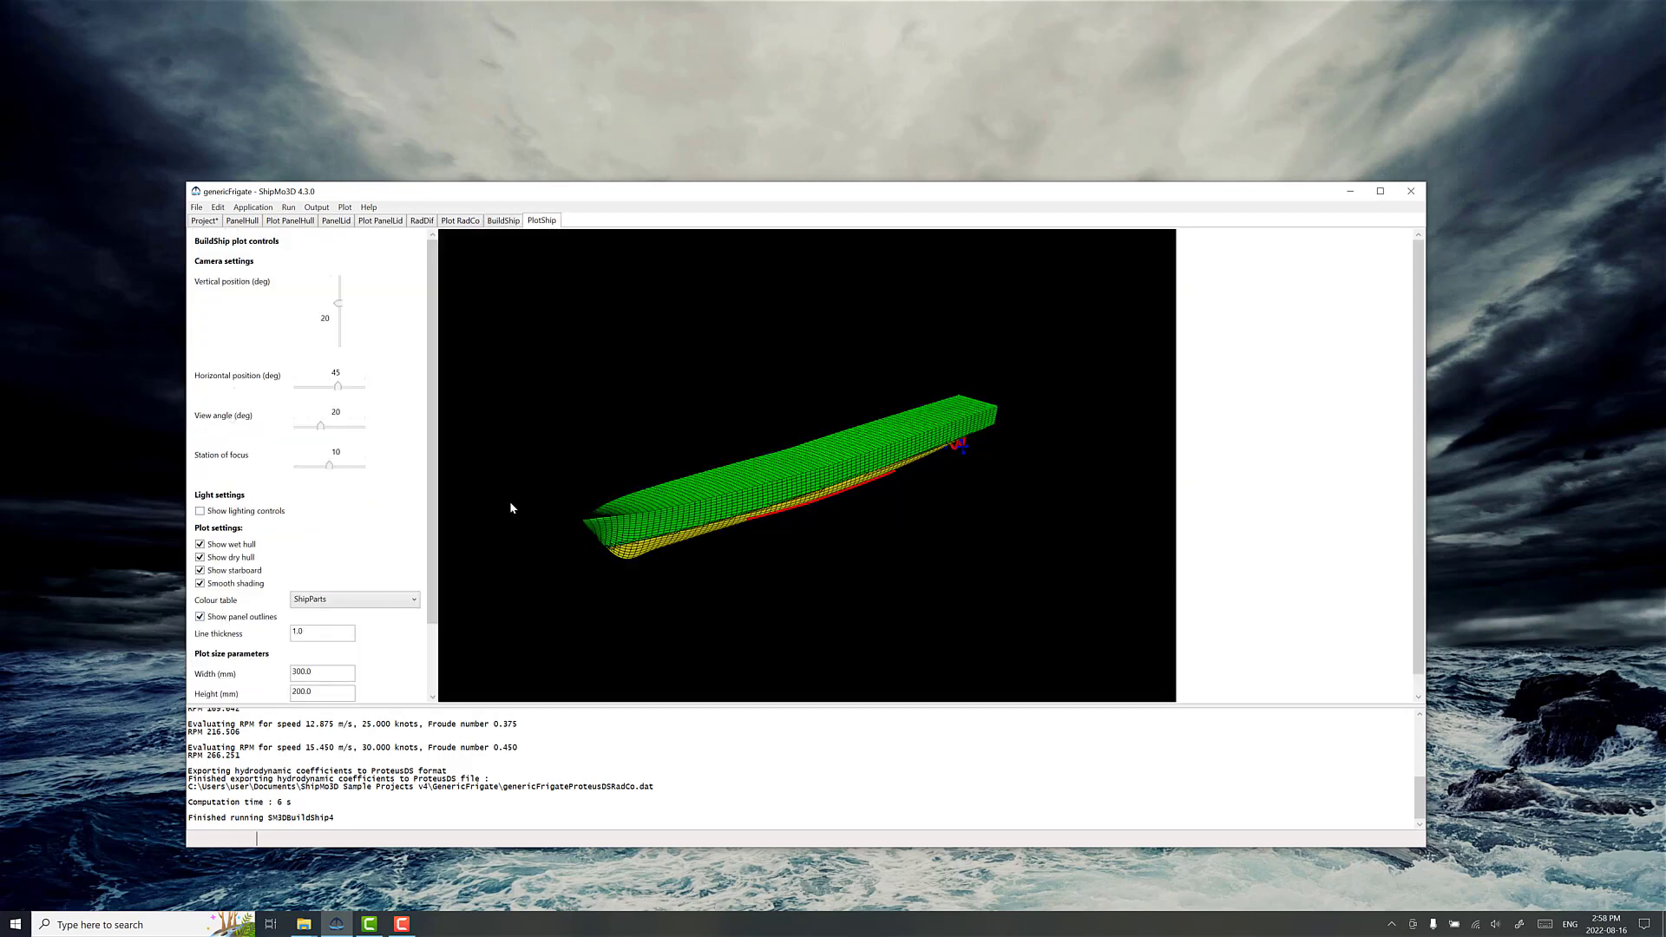
{"action": "left_click_drag", "start_coordinate": [338, 303], "coordinate": [341, 319]}
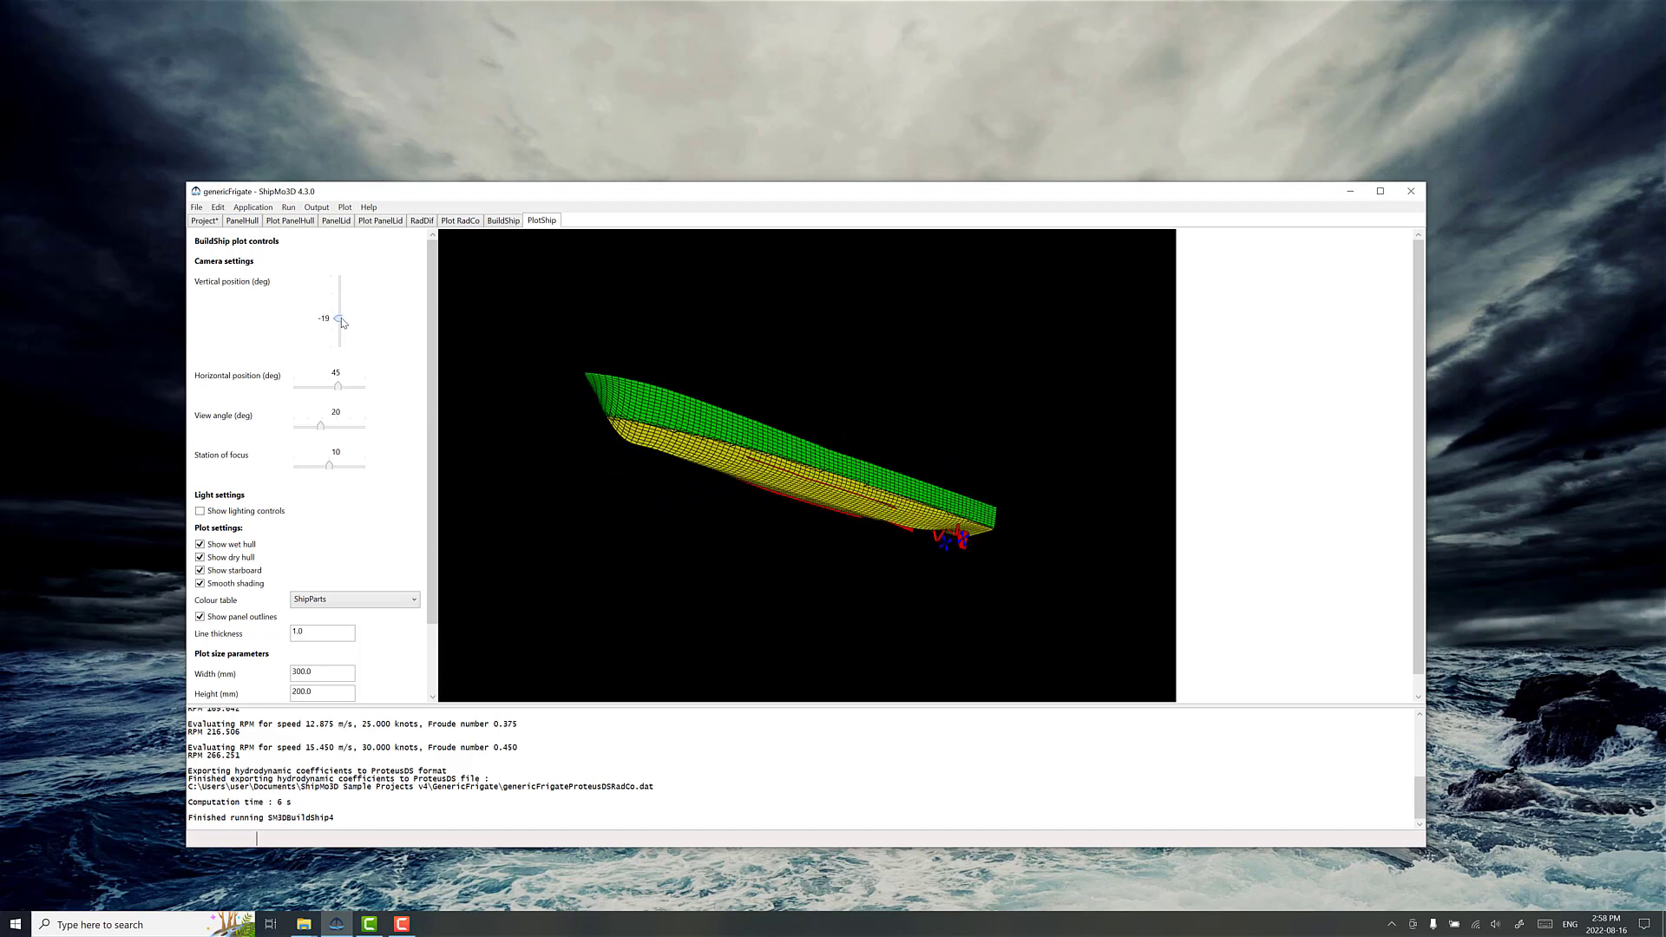
{"action": "left_click_drag", "start_coordinate": [337, 385], "coordinate": [324, 385]}
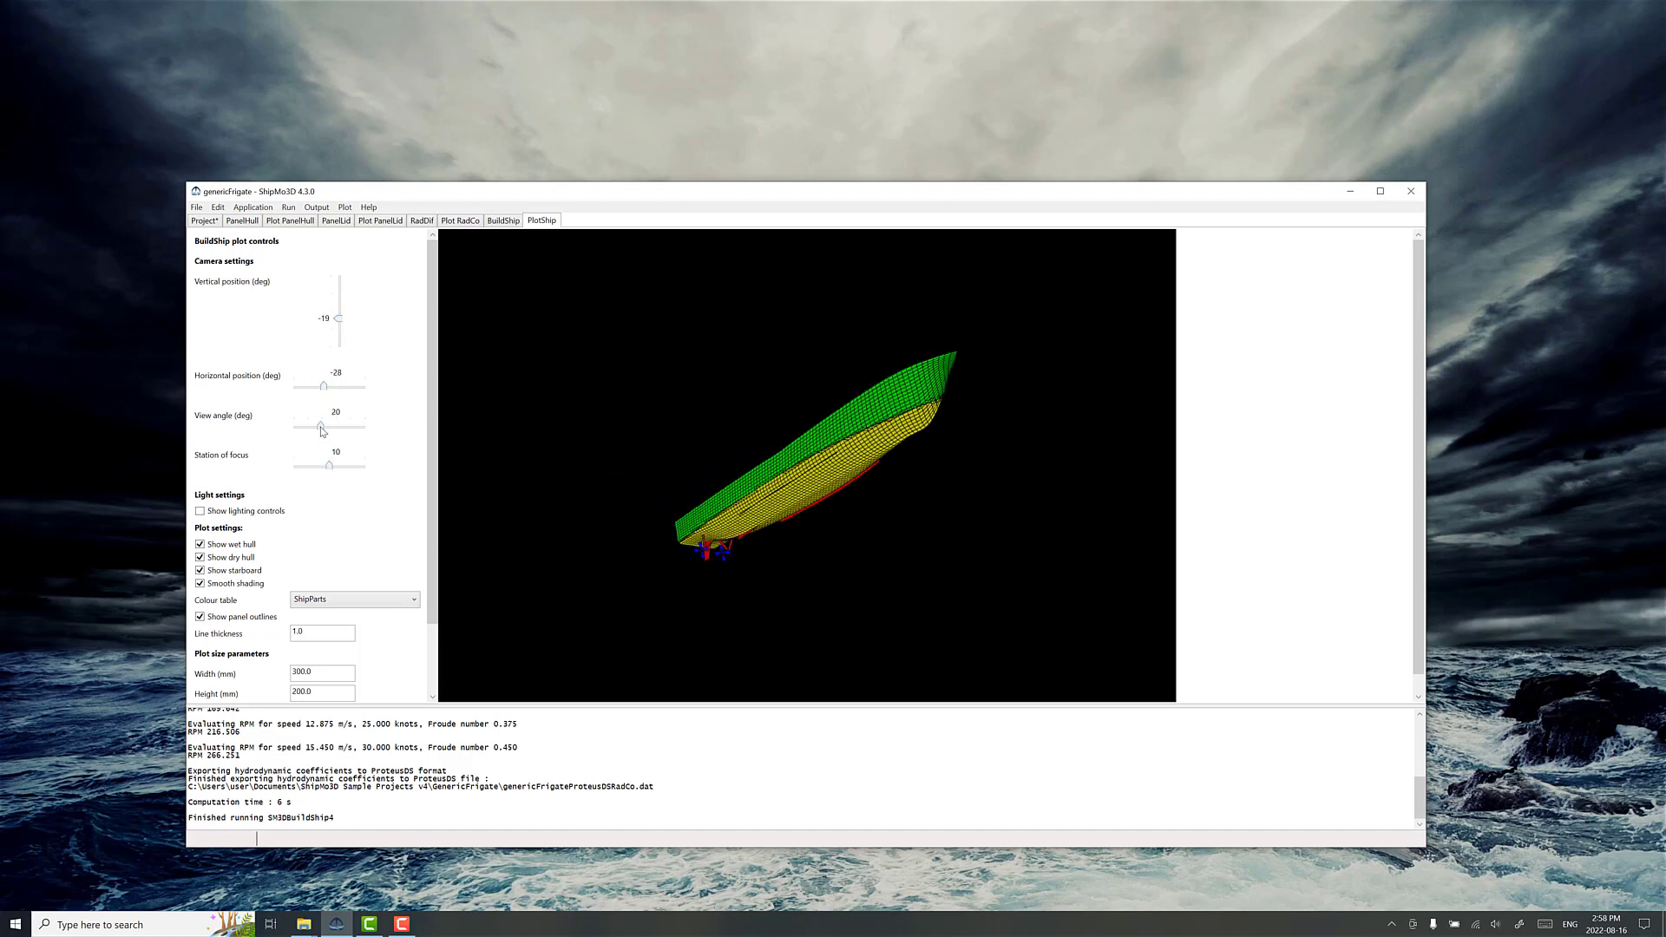
{"action": "mouse_move", "coordinate": [321, 429]}
{"action": "left_mouse_down"}
{"action": "mouse_move", "coordinate": [335, 427]}
{"action": "mouse_move", "coordinate": [305, 426]}
{"action": "left_mouse_up"}
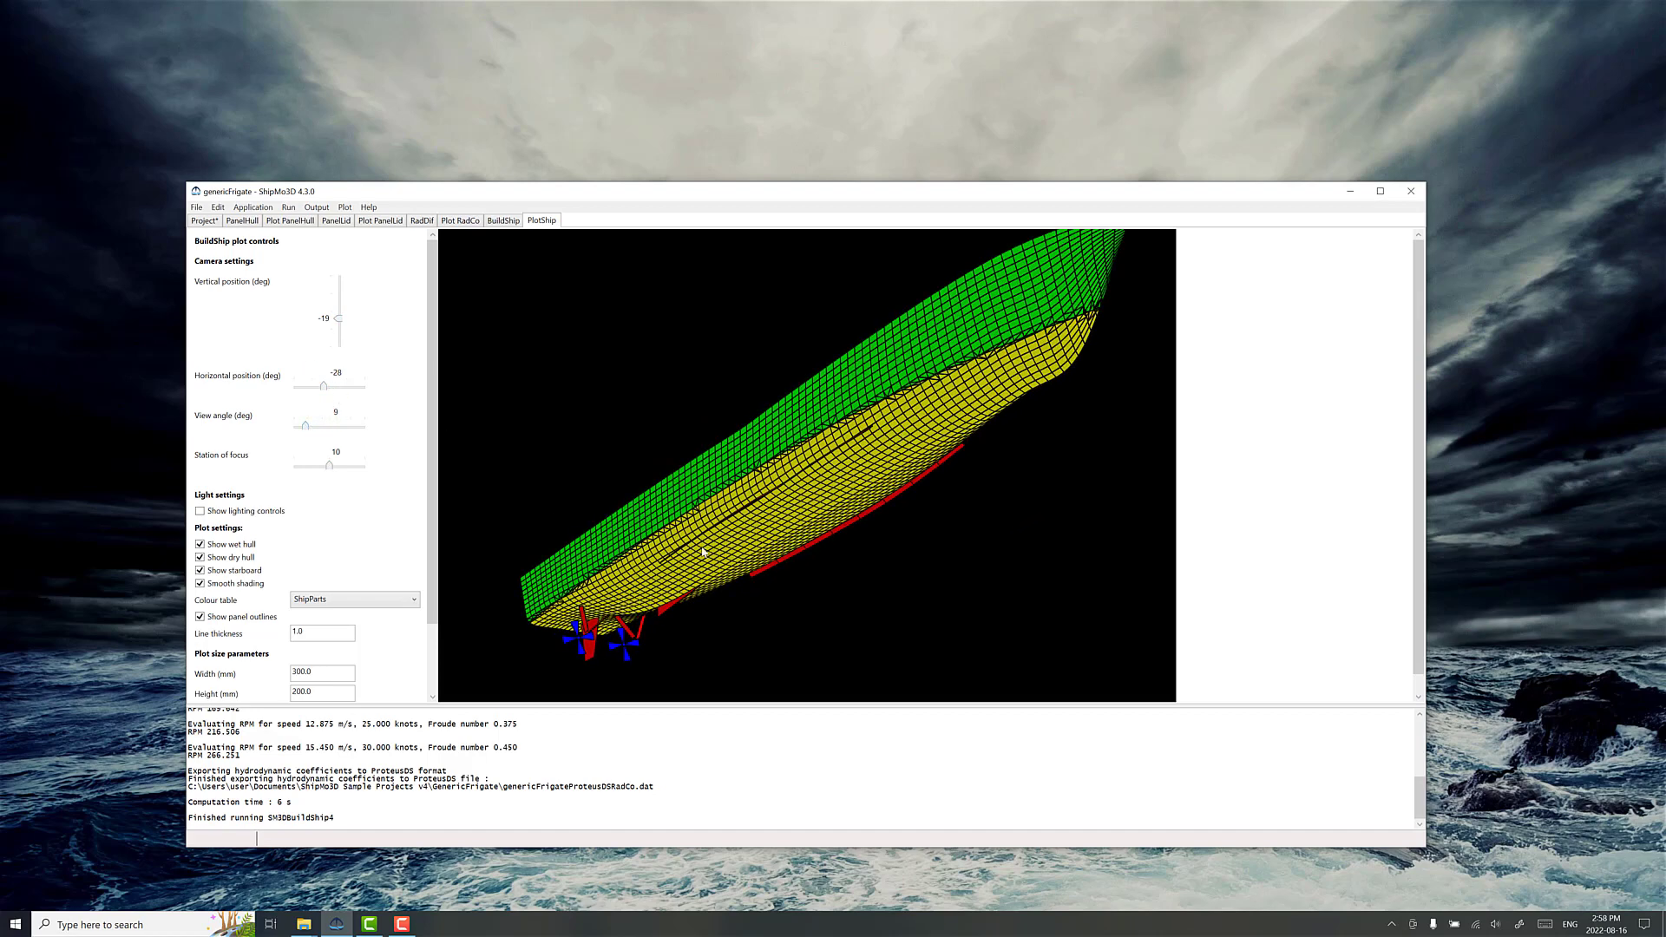